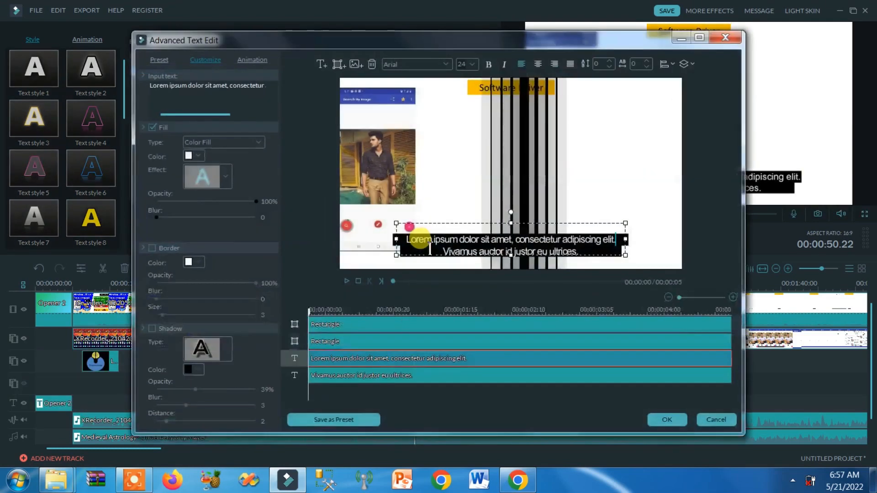
Select the first subtitle text line and examine the options for inserting an image or a shape into the title.
{"action": "left_click", "coordinate": [629, 237]}
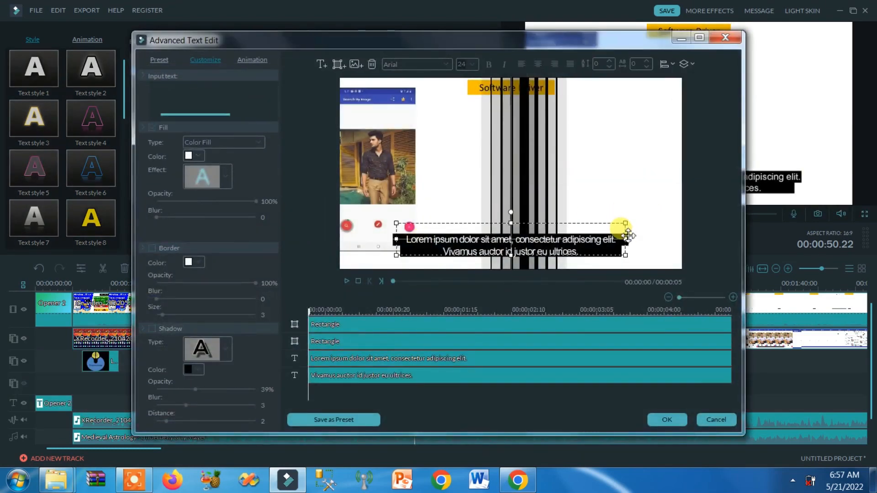
{"action": "left_click", "coordinate": [421, 245]}
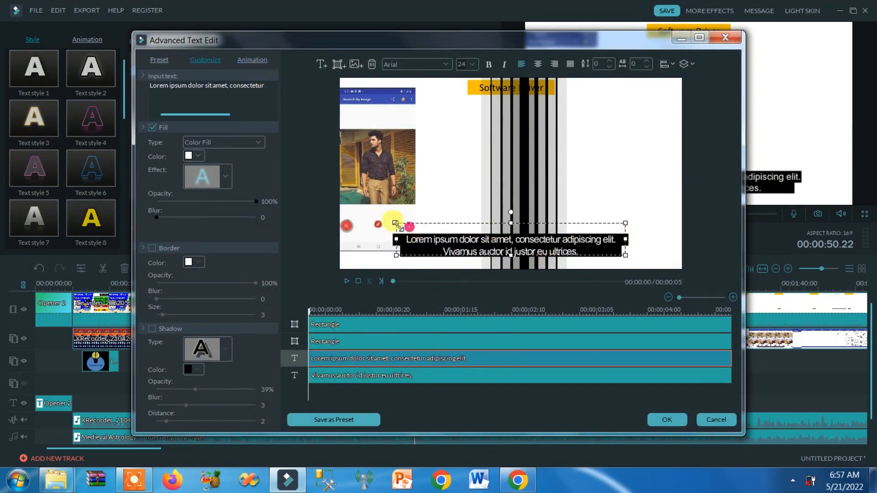
{"action": "left_click", "coordinate": [354, 64]}
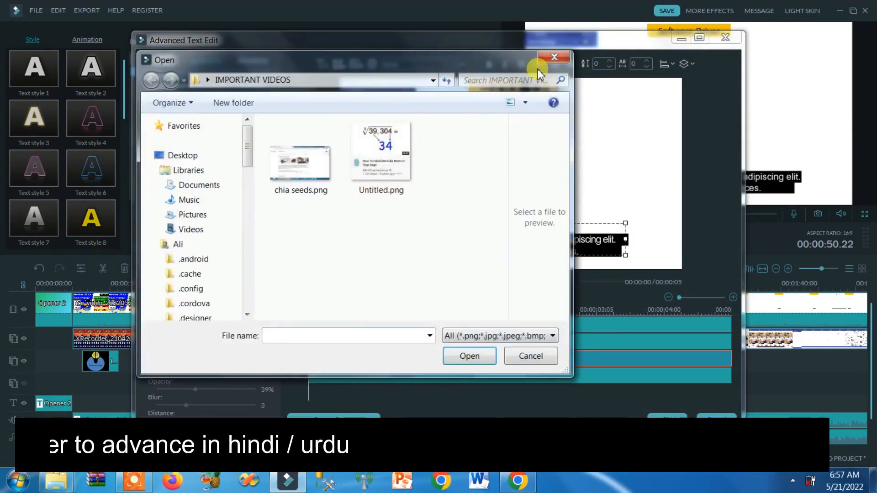
{"action": "left_click", "coordinate": [546, 58]}
{"action": "left_click", "coordinate": [338, 68]}
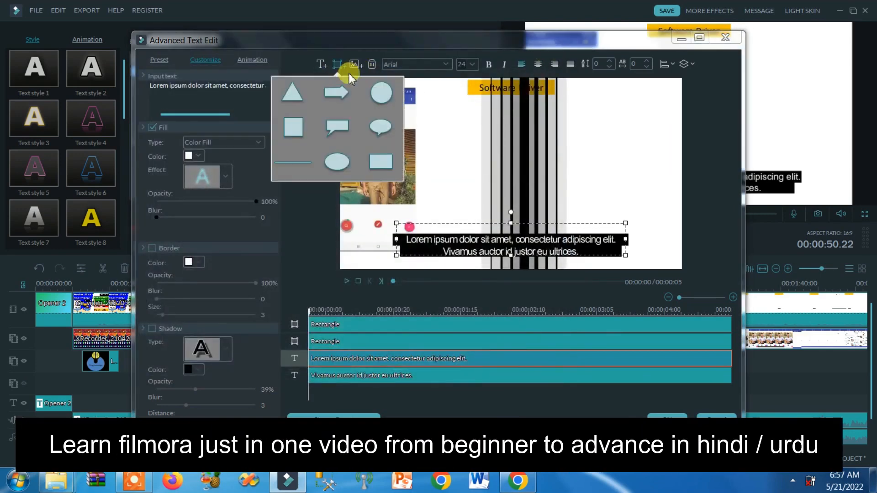
{"action": "left_click", "coordinate": [604, 157]}
Try adding a new text box to the title, delete it, and close the text editing.
{"action": "left_click", "coordinate": [322, 65]}
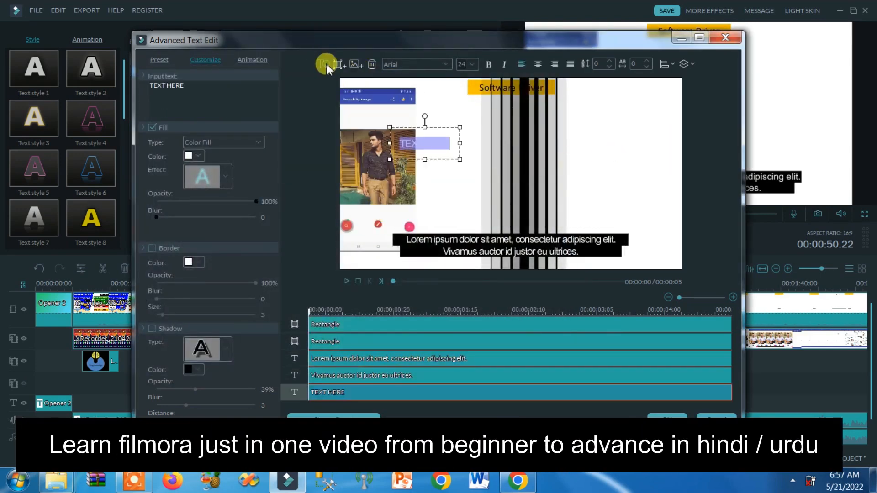
{"action": "key", "text": "Delete"}
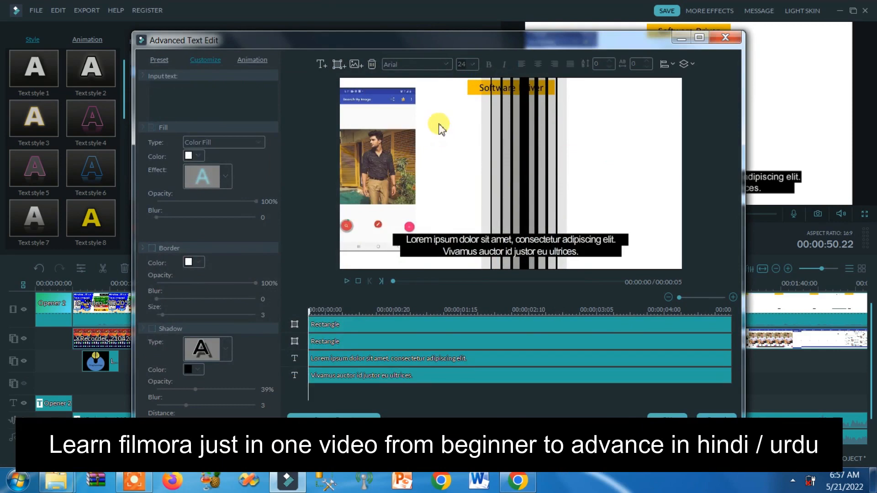
{"action": "left_click", "coordinate": [674, 419]}
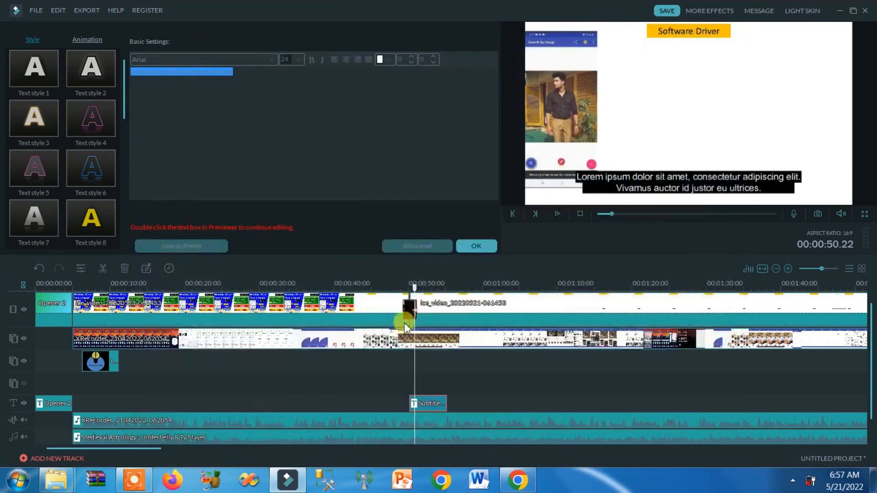
{"action": "left_click", "coordinate": [478, 244]}
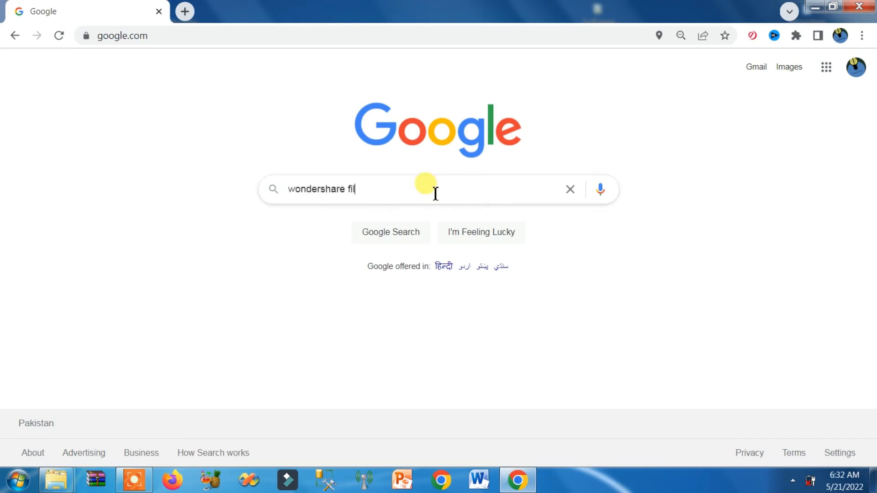
Search Google for "wondershare filmora" and download the free Windows installer from the Filmora website.
{"action": "key", "text": "Return"}
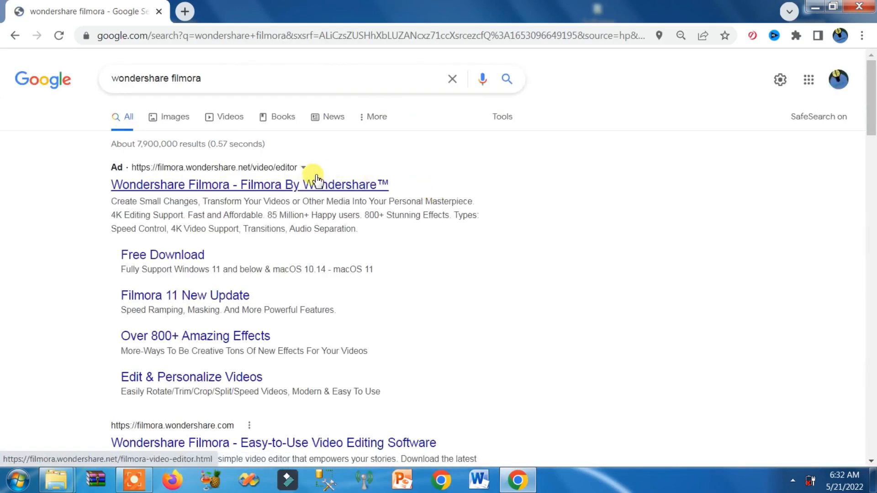
{"action": "left_click", "coordinate": [173, 257]}
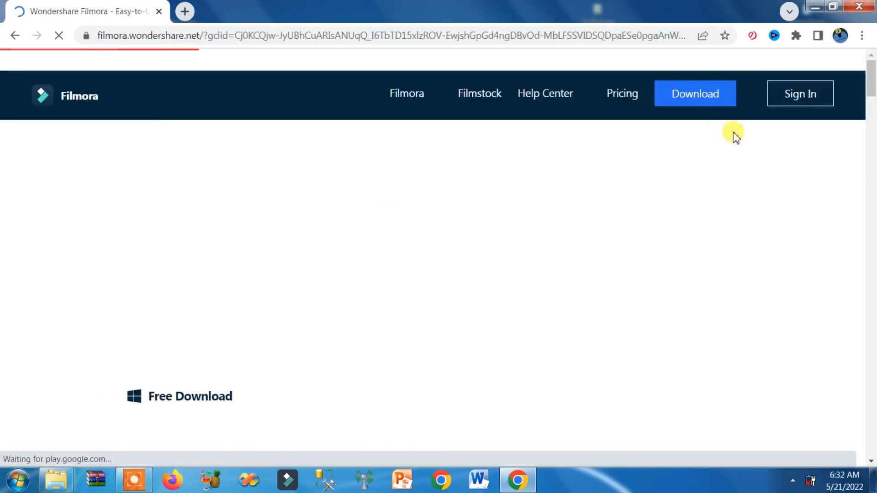
{"action": "scroll", "coordinate": [339, 247], "scroll_direction": "down", "scroll_amount": 2}
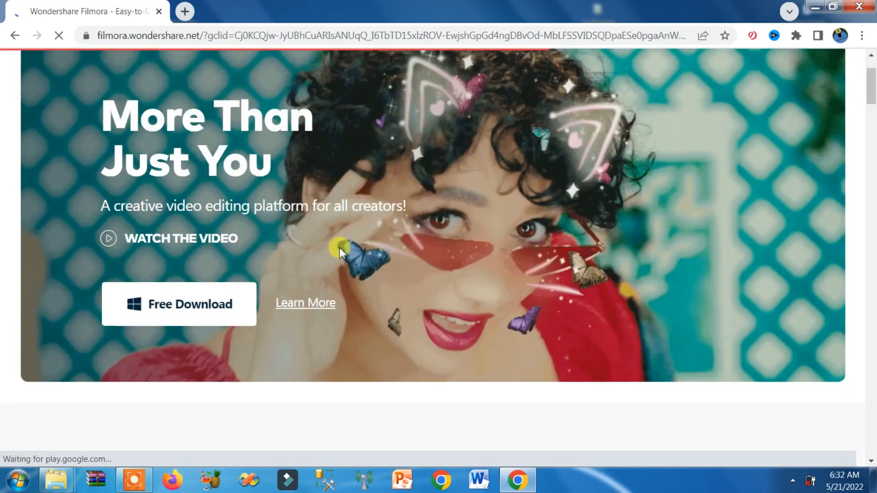
{"action": "left_click", "coordinate": [169, 315]}
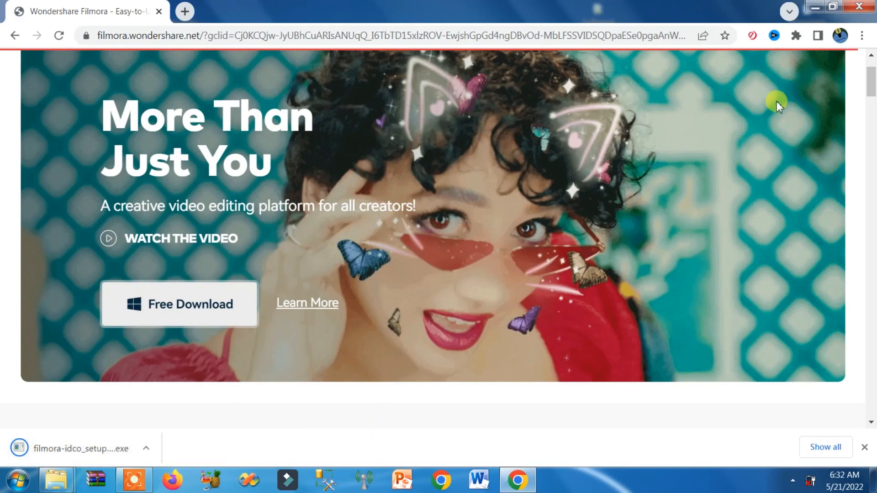
Return to the Google results for wondershare filmora and look through the listed pages and videos.
{"action": "scroll", "coordinate": [870, 80], "scroll_direction": "up", "scroll_amount": 2}
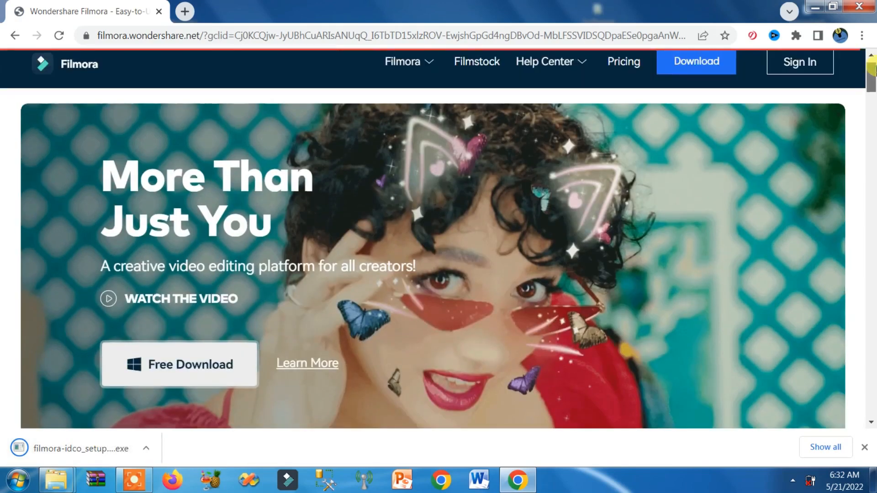
{"action": "left_click", "coordinate": [11, 37]}
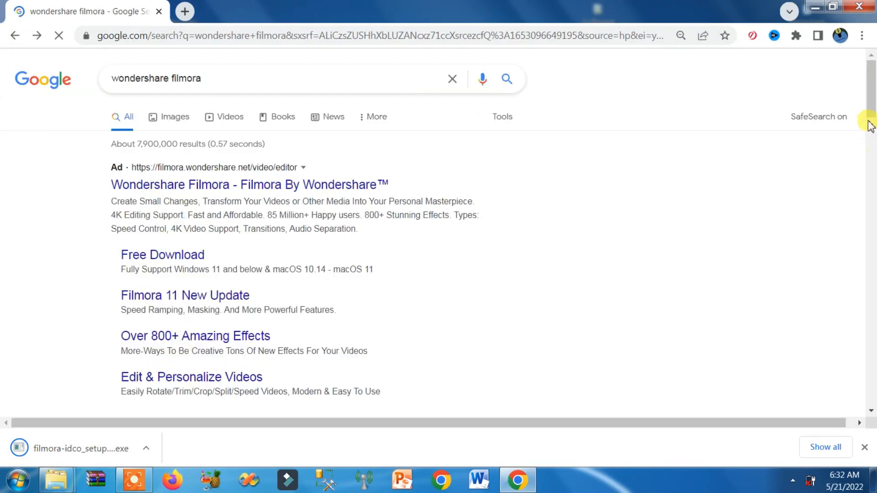
{"action": "left_click_drag", "start_coordinate": [869, 108], "coordinate": [872, 133]}
{"action": "scroll", "coordinate": [858, 141], "scroll_direction": "down", "scroll_amount": 10}
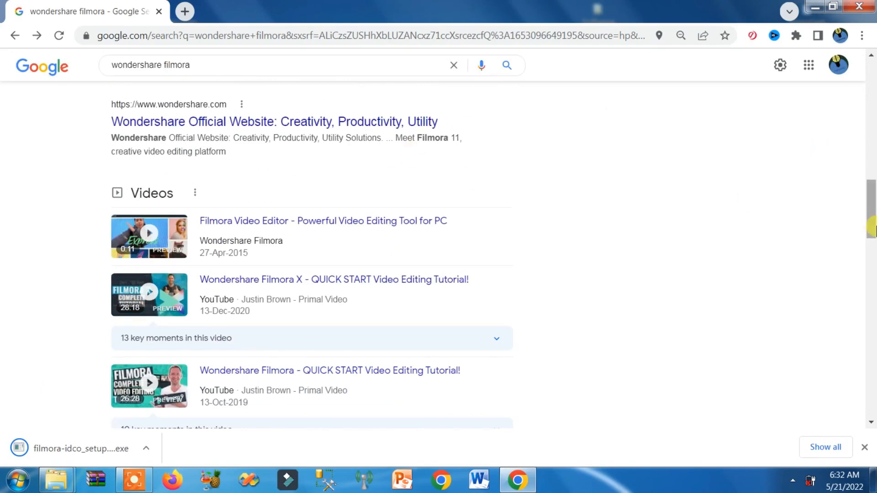
{"action": "left_click_drag", "start_coordinate": [872, 228], "coordinate": [872, 108]}
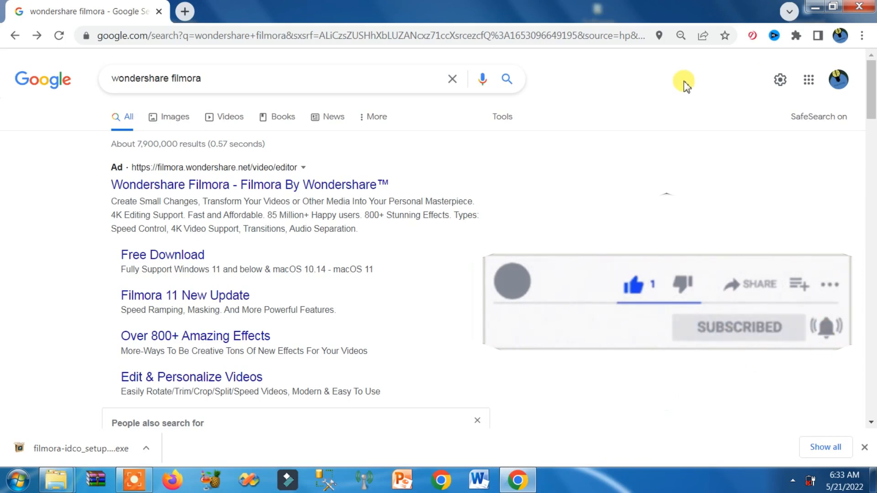
Minimize the browser and search the installed programs for "wonder".
{"action": "left_click", "coordinate": [815, 7]}
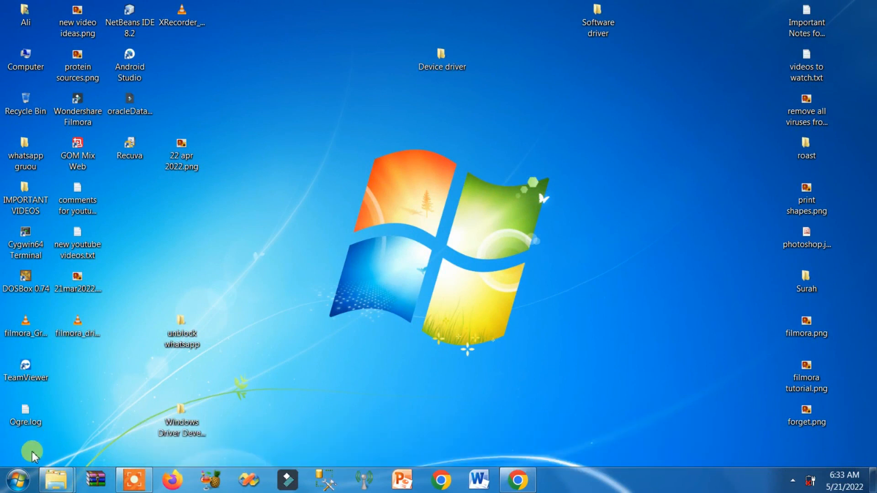
{"action": "left_click", "coordinate": [19, 478]}
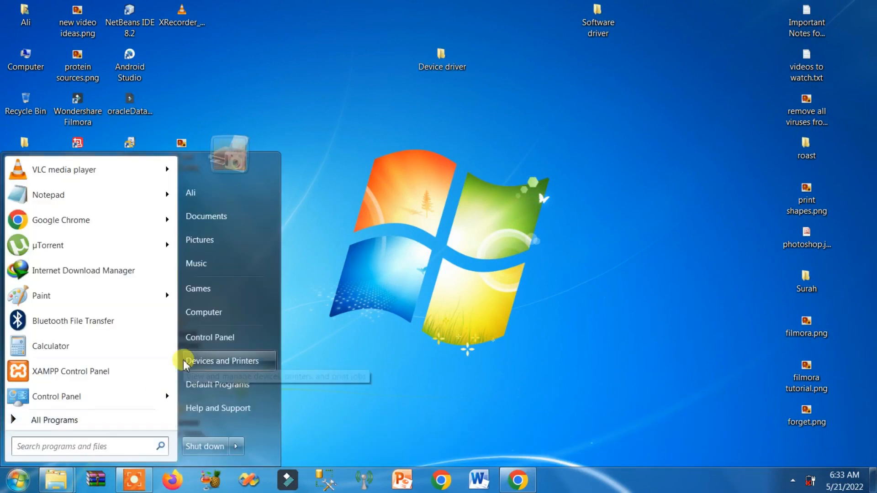
{"action": "type", "text": "wonder"}
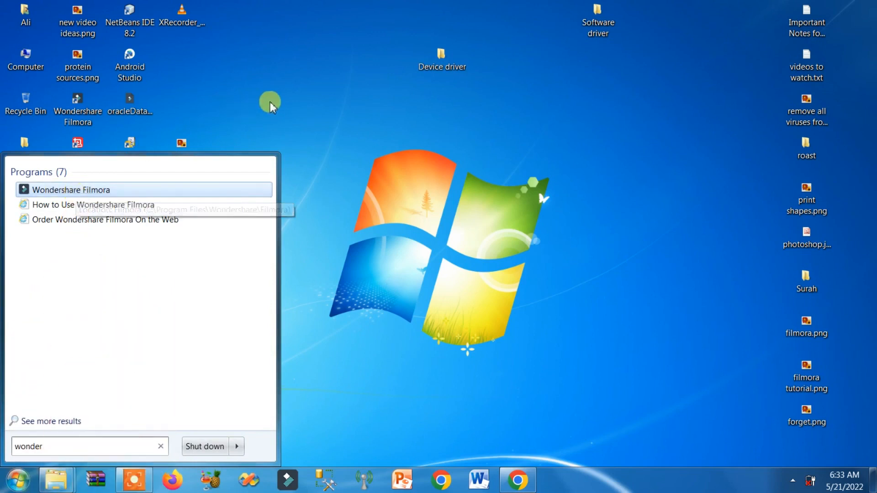
{"action": "left_click", "coordinate": [280, 97]}
Launch Wondershare Filmora and start a new 16:9 movie in Full Feature Mode.
{"action": "double_click", "coordinate": [80, 105]}
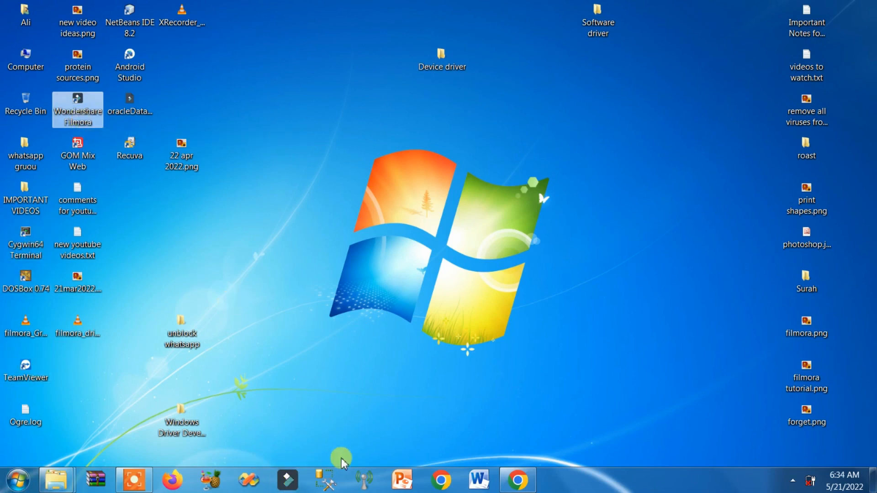
{"action": "left_click", "coordinate": [296, 475]}
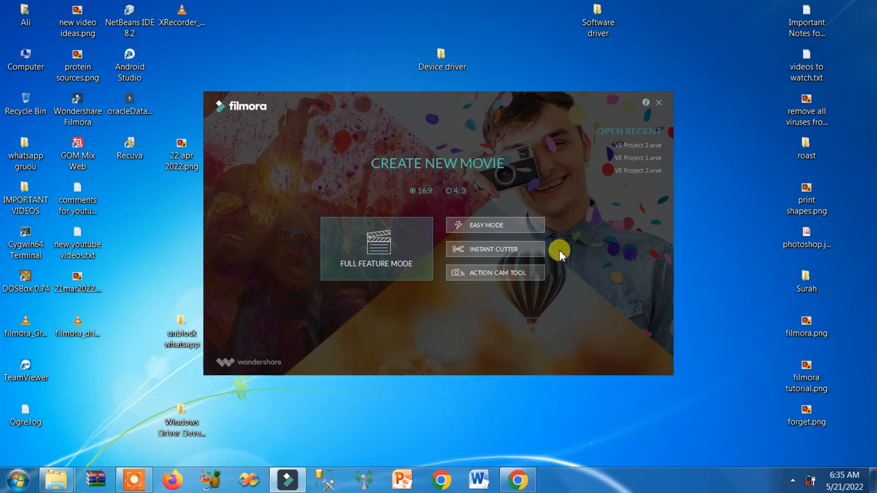
{"action": "left_click", "coordinate": [385, 242]}
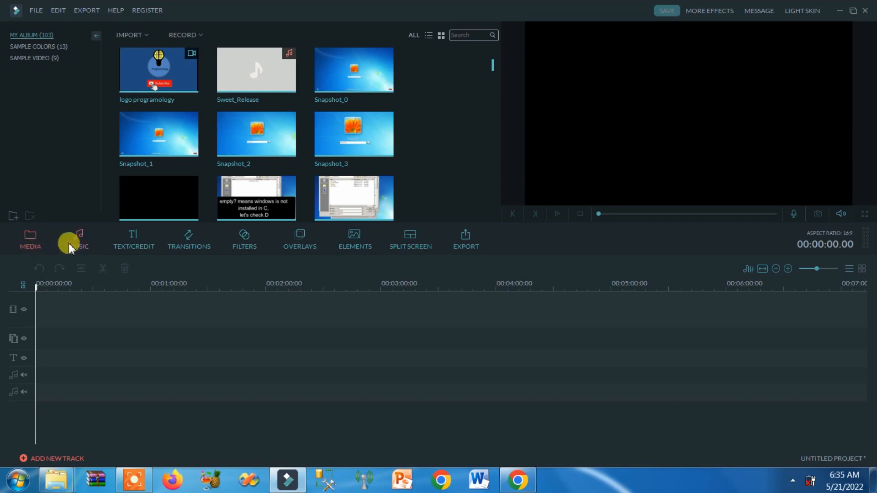
Look through the text, transitions, filters, overlays, elements and split screen libraries, and try to export the empty project.
{"action": "left_click", "coordinate": [122, 243]}
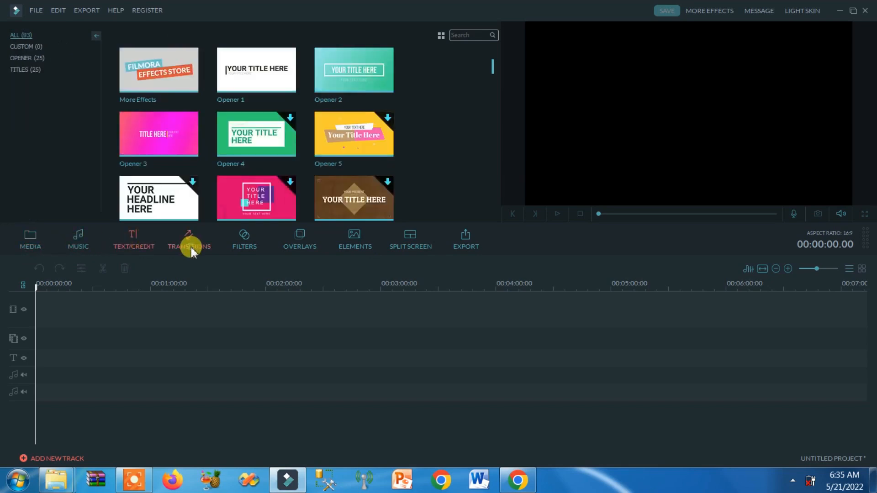
{"action": "left_click", "coordinate": [187, 243]}
{"action": "left_click", "coordinate": [243, 238]}
{"action": "left_click", "coordinate": [296, 242]}
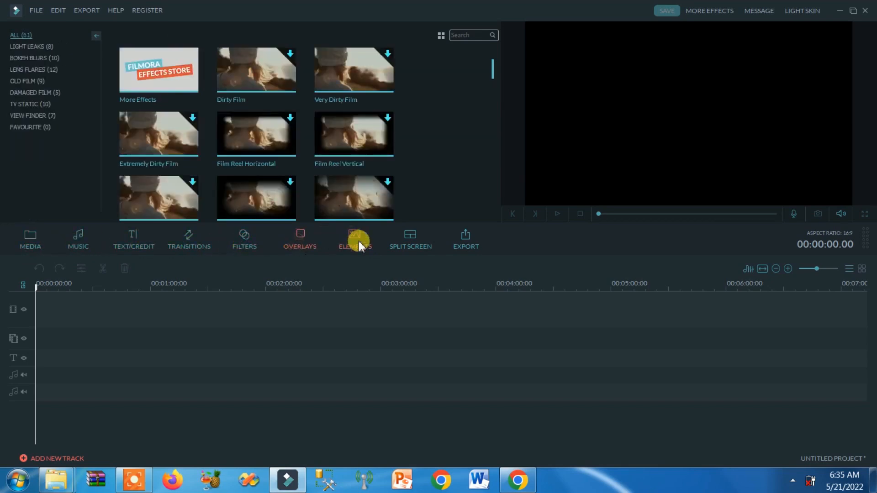
{"action": "left_click", "coordinate": [356, 240]}
{"action": "left_click", "coordinate": [404, 236]}
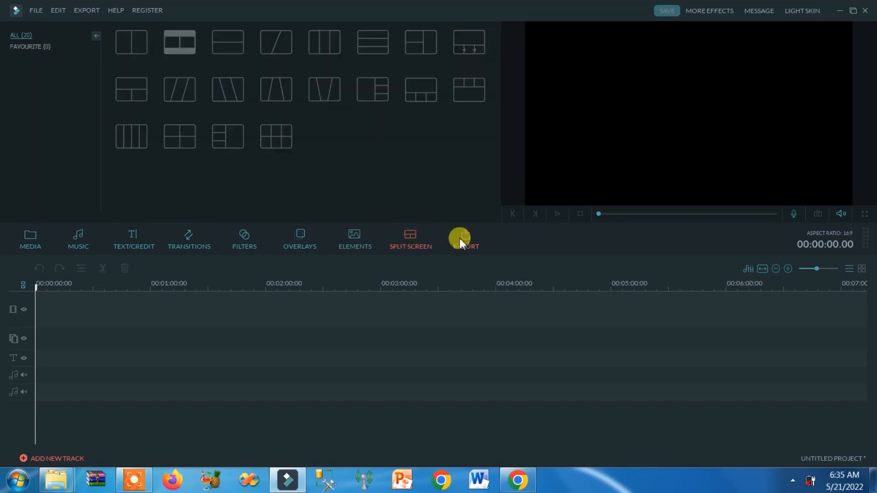
{"action": "left_click", "coordinate": [459, 238]}
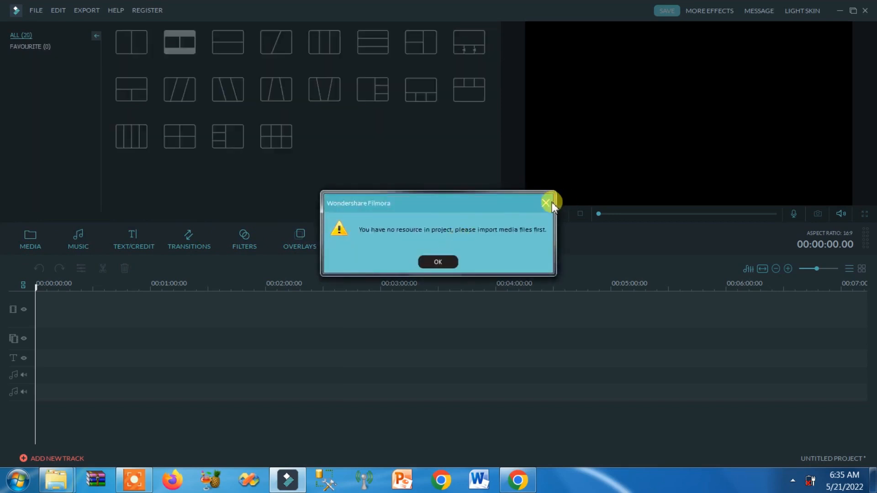
{"action": "left_click", "coordinate": [545, 204]}
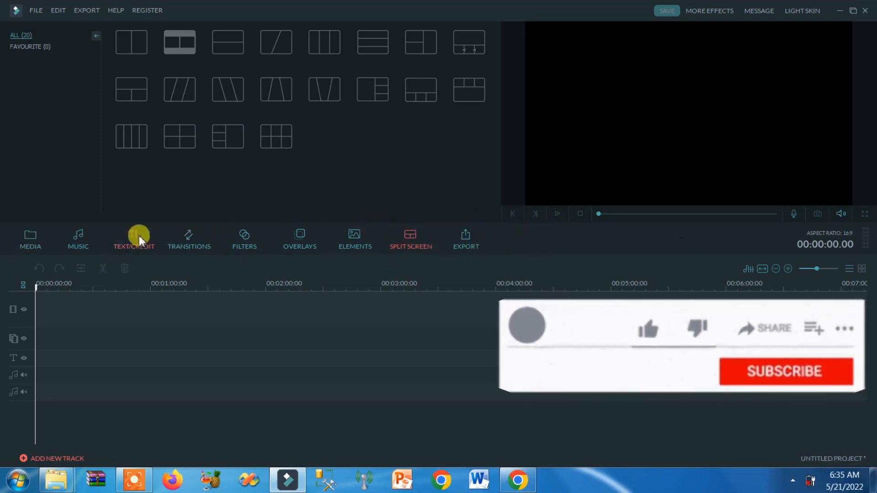
Import the media file ice_video_20220517-012926.mp4 from the Device driver folder into the media library.
{"action": "left_click", "coordinate": [35, 236]}
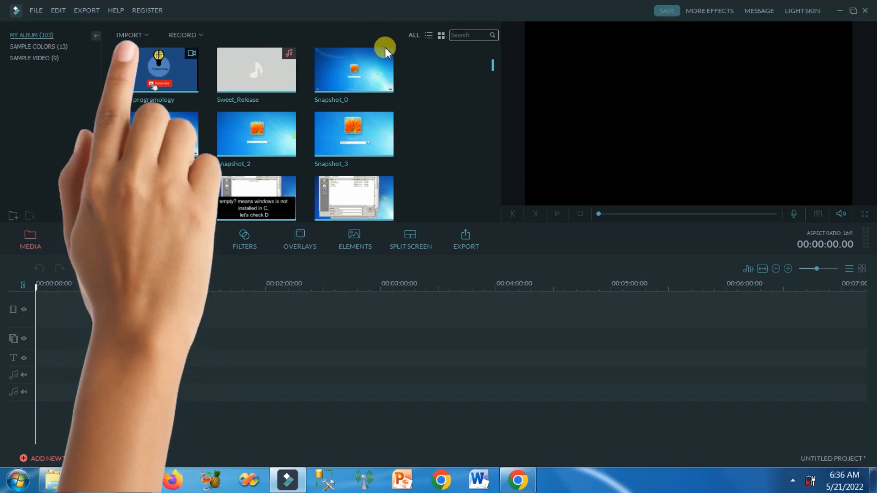
{"action": "left_click", "coordinate": [143, 35]}
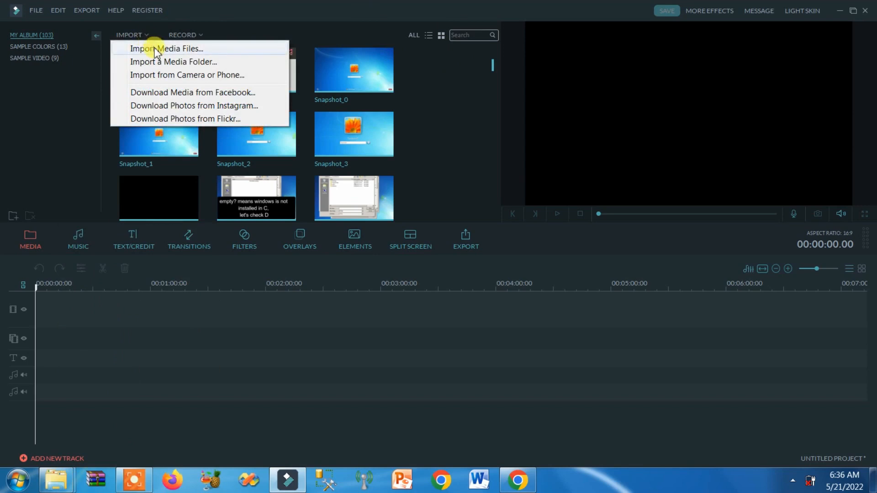
{"action": "left_click", "coordinate": [155, 50]}
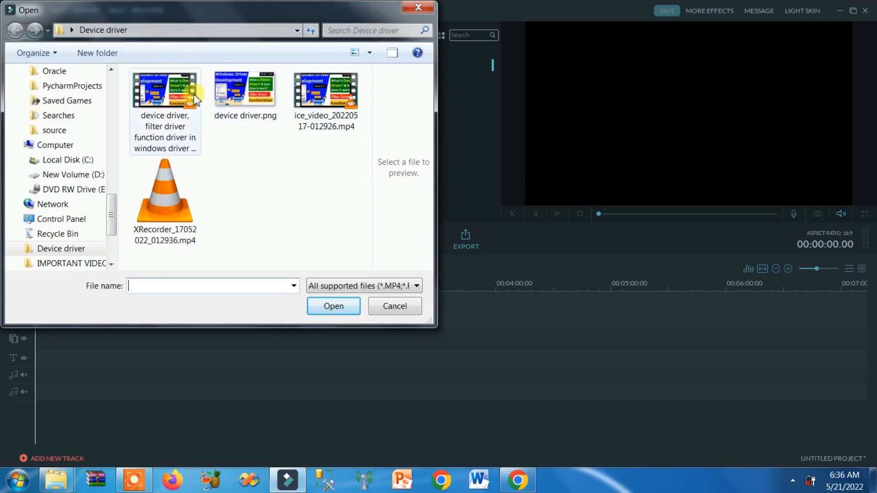
{"action": "left_click", "coordinate": [327, 96]}
{"action": "left_click", "coordinate": [333, 306]}
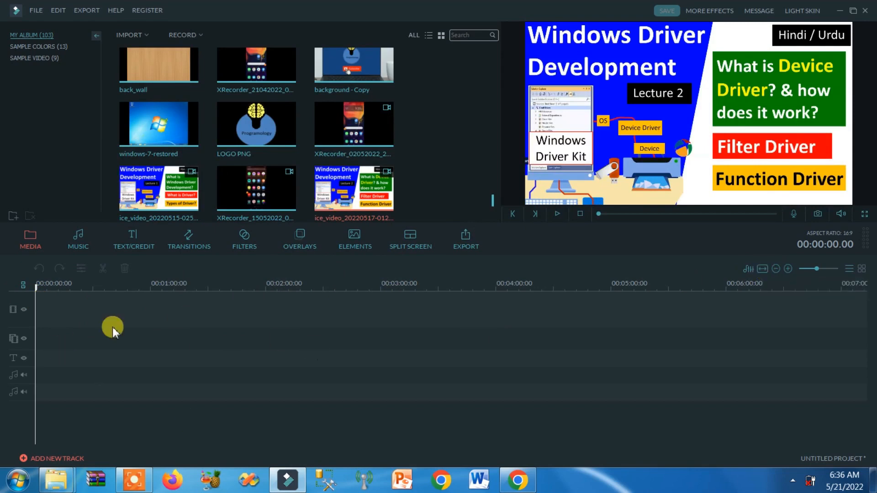
{"action": "left_click", "coordinate": [764, 271]}
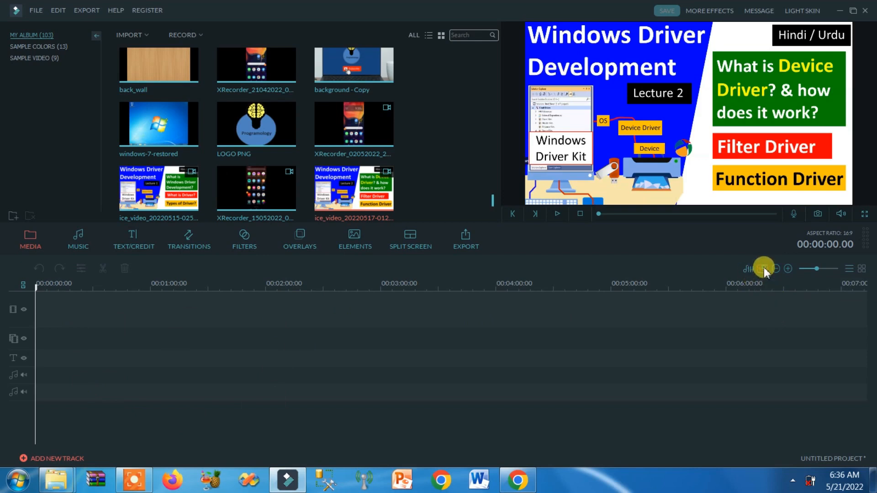
{"action": "mouse_move", "coordinate": [377, 185]}
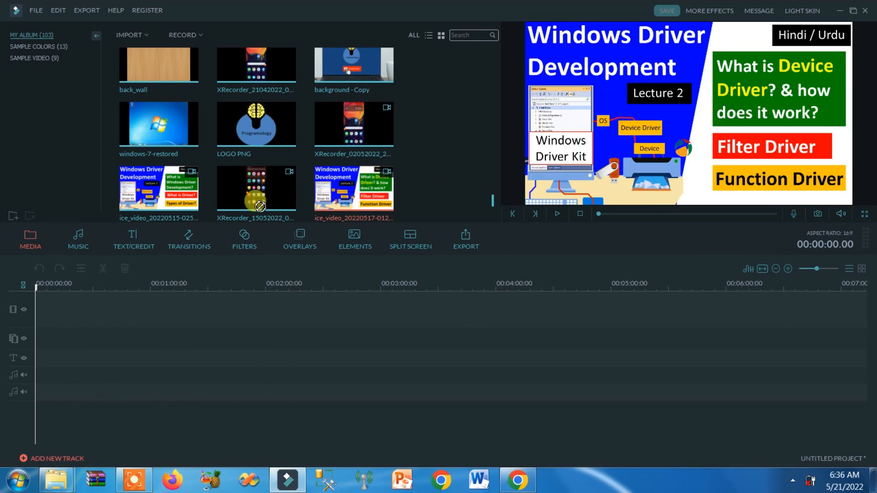
{"action": "left_click_drag", "start_coordinate": [260, 207], "coordinate": [47, 311]}
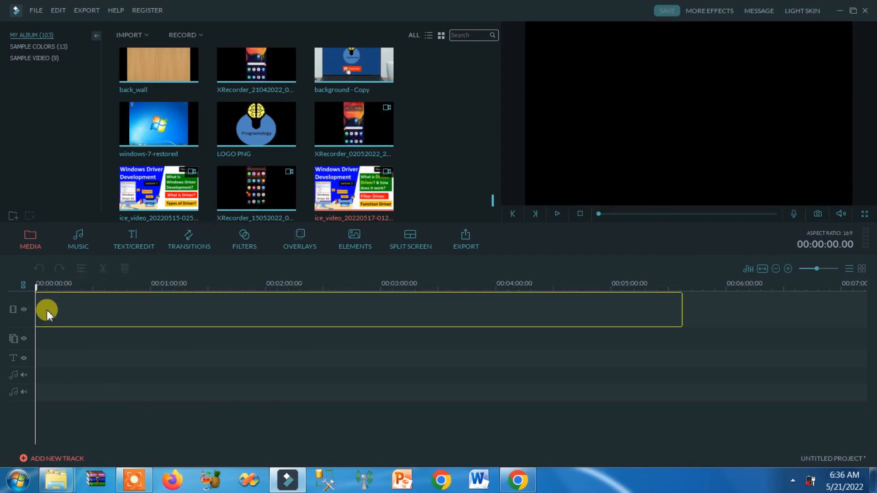
{"action": "left_click", "coordinate": [762, 269]}
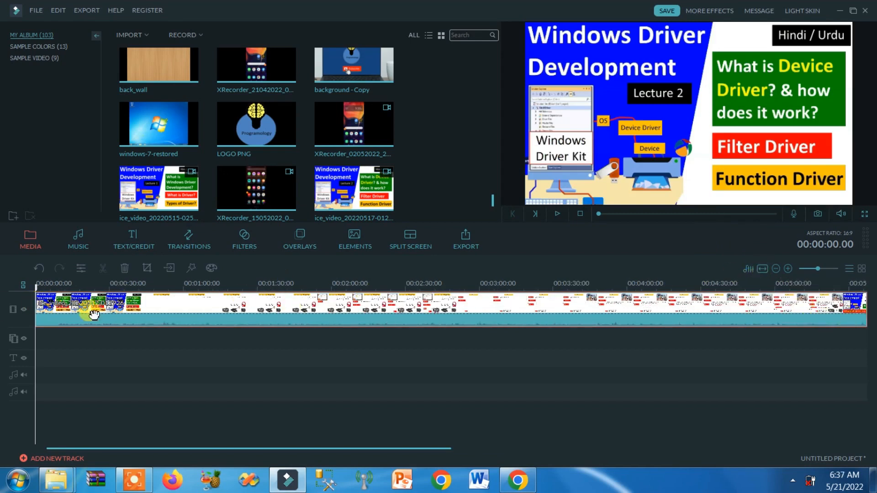
Delete the clip from the video track and import the "device driver, filter driver function driver in windows driver" video from the Device driver folder.
{"action": "right_click", "coordinate": [186, 317]}
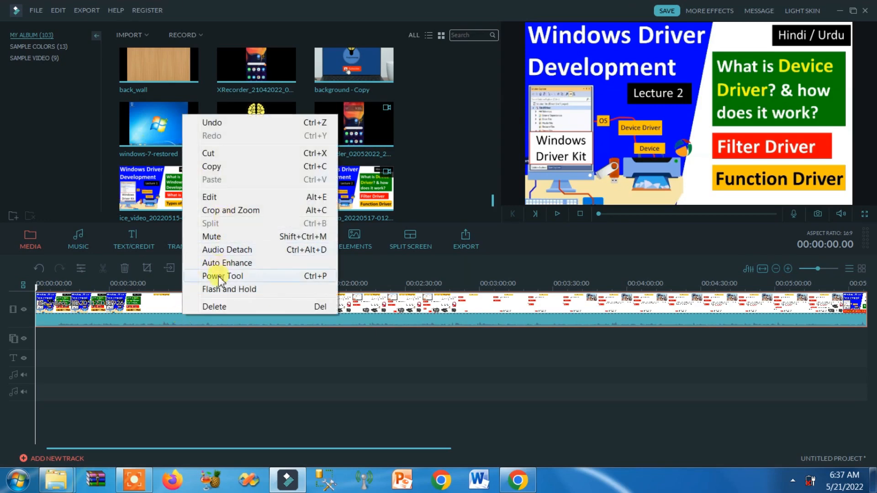
{"action": "left_click", "coordinate": [216, 306]}
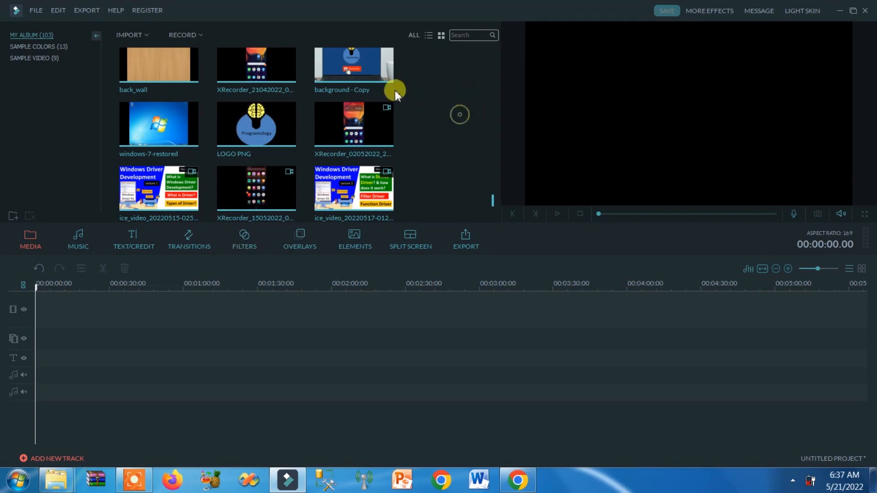
{"action": "left_click", "coordinate": [131, 35]}
{"action": "left_click", "coordinate": [139, 47]}
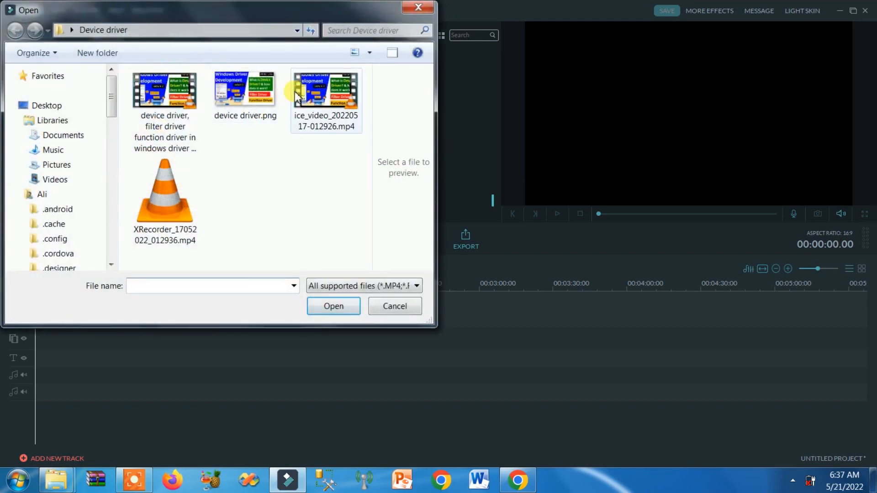
{"action": "left_click", "coordinate": [165, 91]}
{"action": "left_click", "coordinate": [330, 306]}
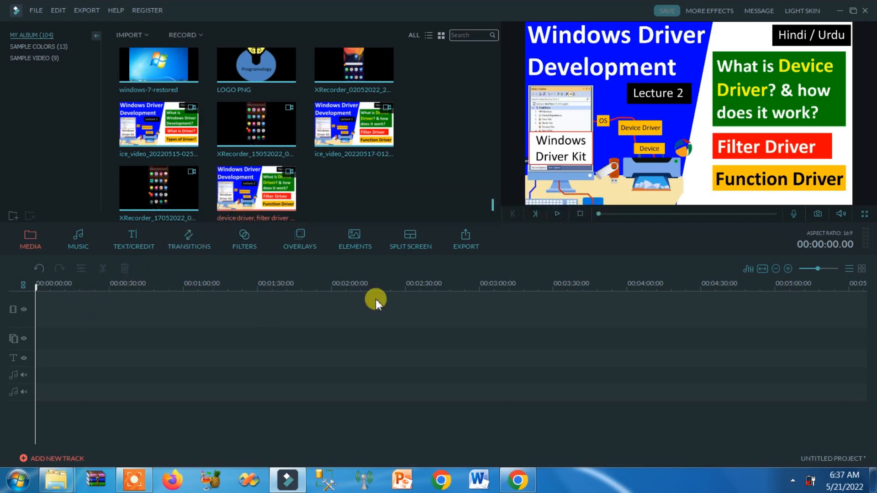
Place the imported device driver, filter driver clip at the start of the main video track, and delete it from the timeline again.
{"action": "left_click", "coordinate": [140, 35]}
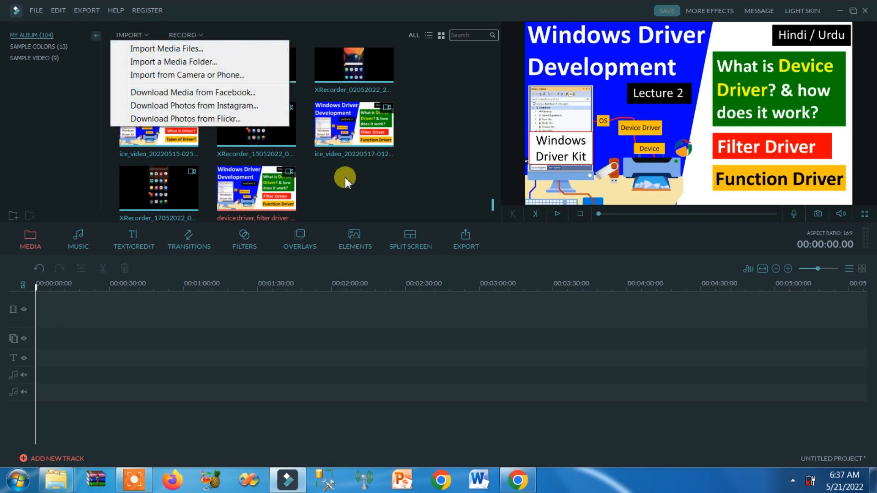
{"action": "left_click", "coordinate": [379, 195]}
{"action": "left_click", "coordinate": [380, 196]}
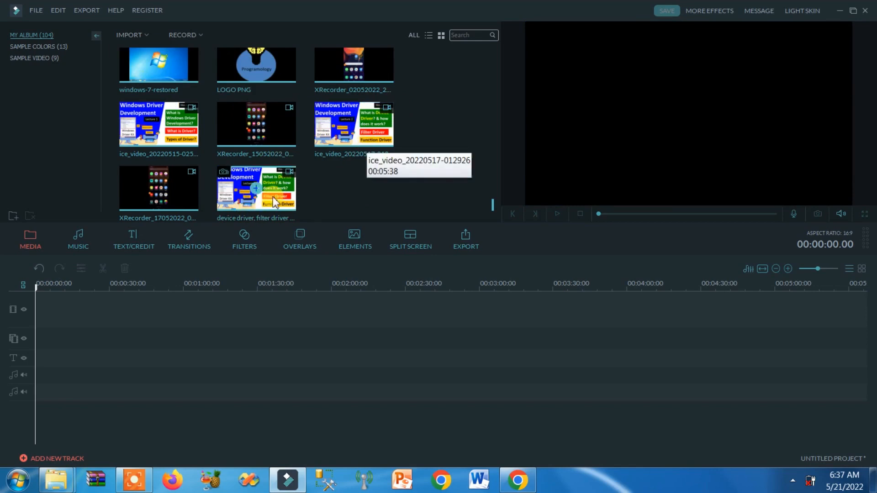
{"action": "left_click_drag", "start_coordinate": [258, 194], "coordinate": [135, 300]}
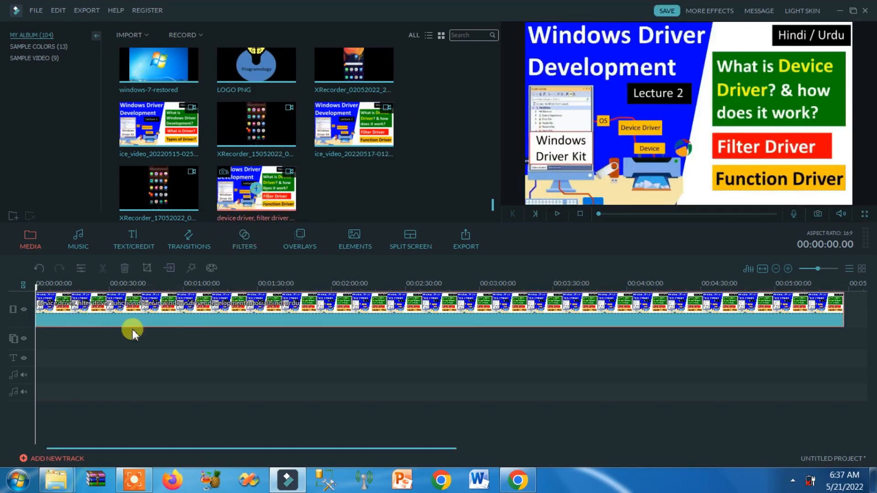
{"action": "left_click", "coordinate": [243, 300]}
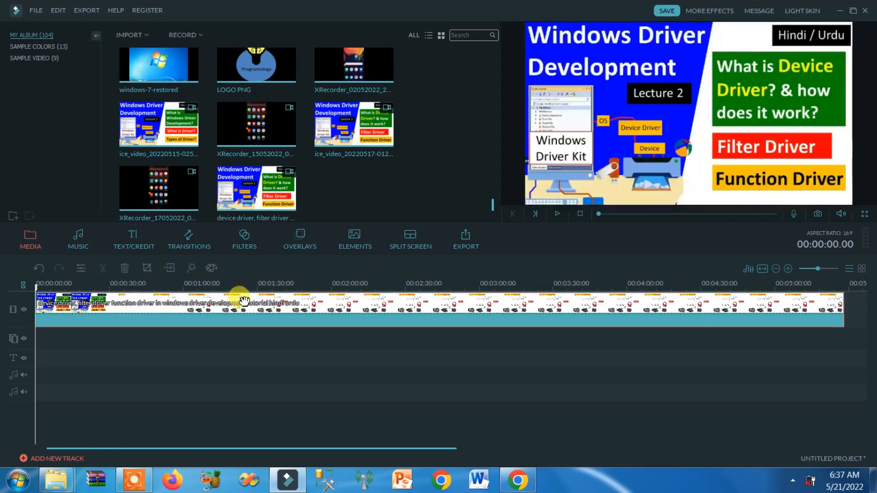
{"action": "key", "text": "Delete"}
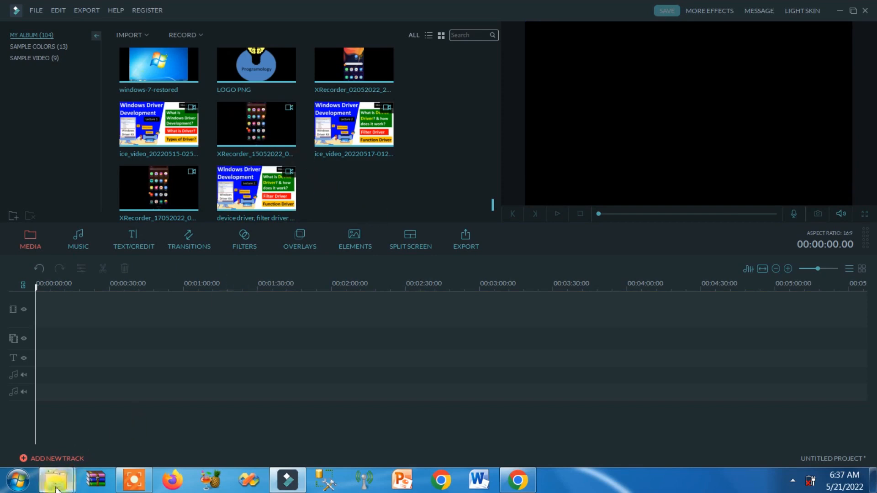
Add ice_video_20220521-061453.mp4 from the Record Videos folder in File Explorer to the Filmora media library and place it on the video track.
{"action": "mouse_move", "coordinate": [56, 480]}
{"action": "left_click", "coordinate": [87, 427]}
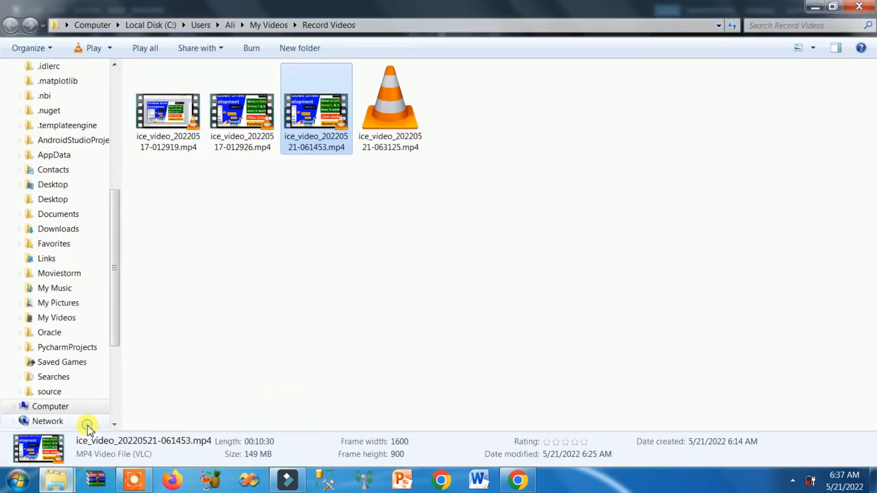
{"action": "left_click", "coordinate": [290, 240]}
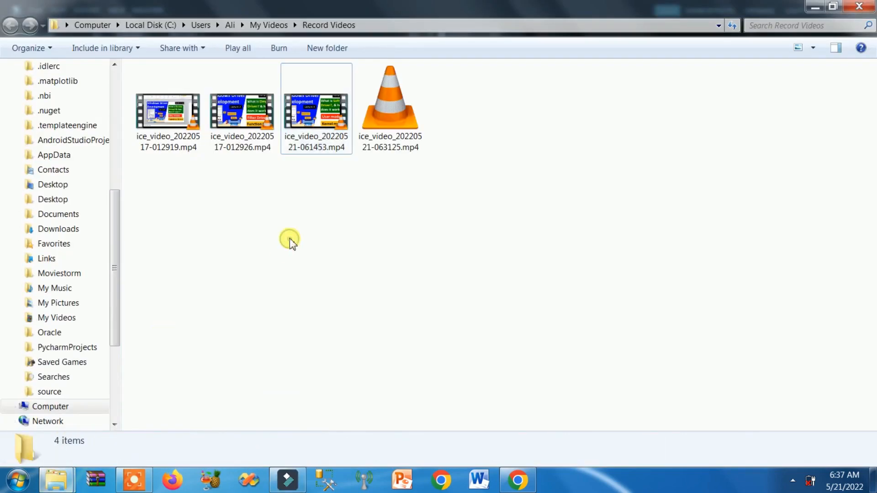
{"action": "left_click", "coordinate": [310, 108]}
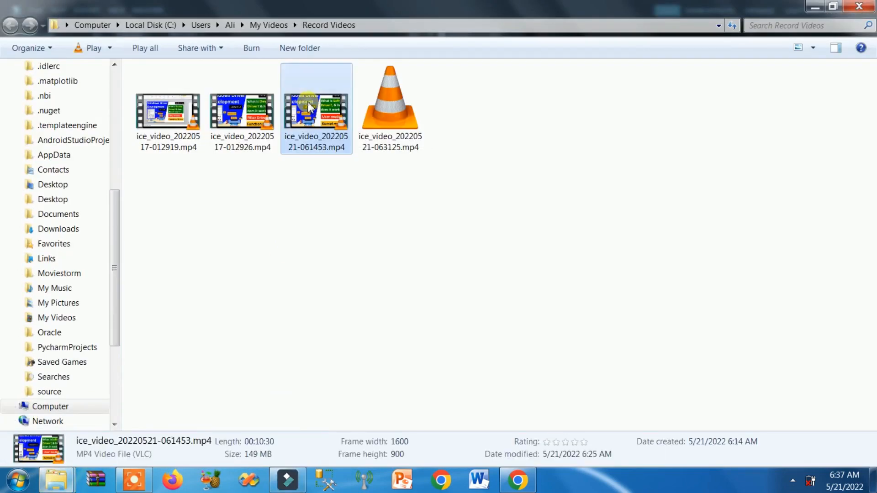
{"action": "left_click_drag", "start_coordinate": [307, 102], "coordinate": [256, 312]}
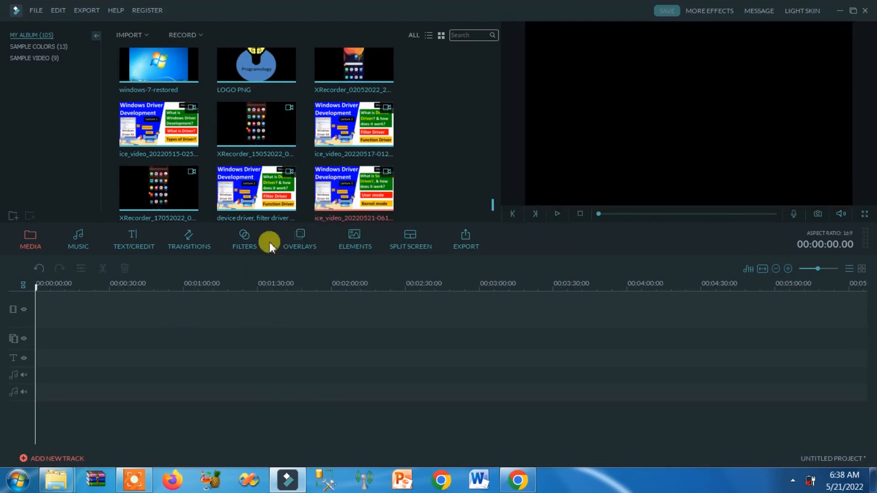
{"action": "double_click", "coordinate": [372, 184]}
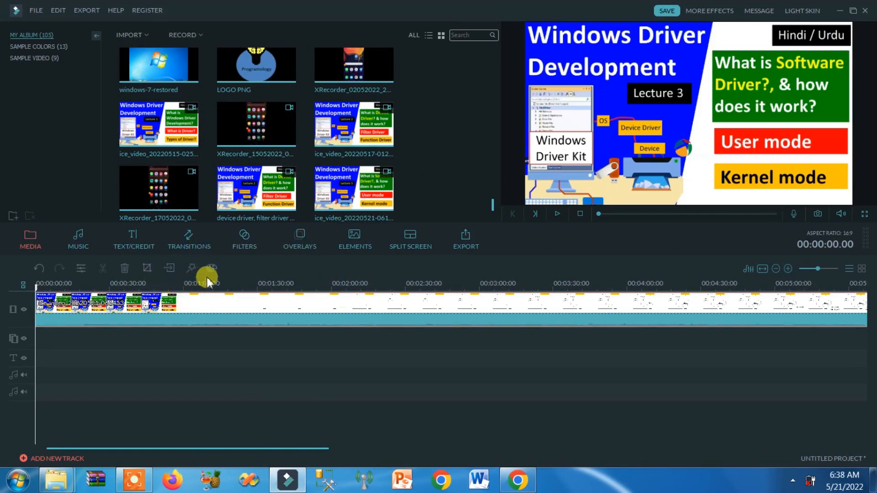
{"action": "left_click", "coordinate": [36, 11]}
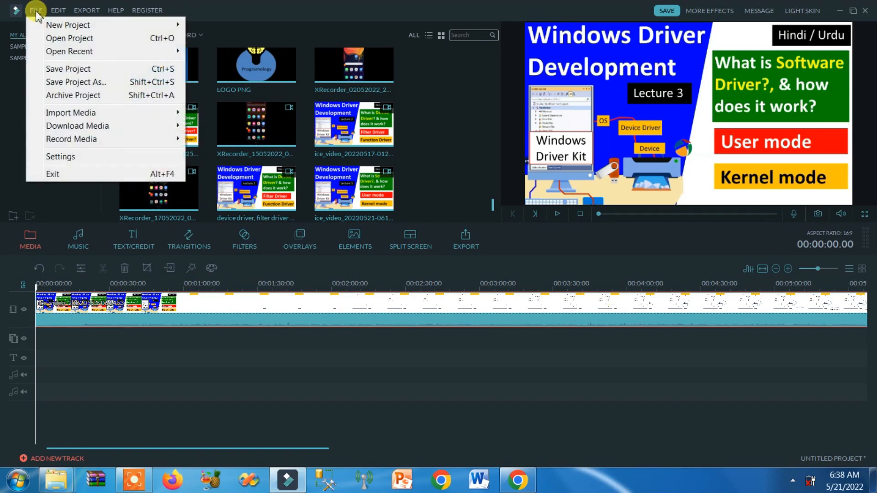
{"action": "mouse_move", "coordinate": [104, 114]}
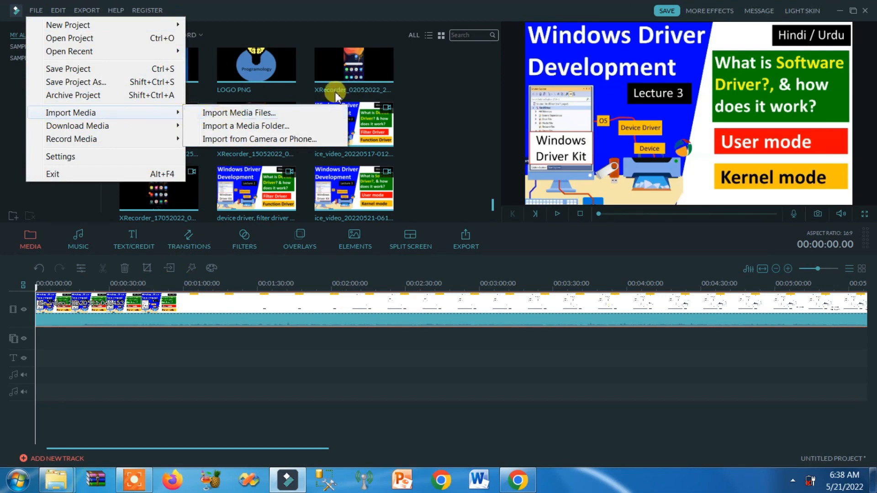
{"action": "left_click", "coordinate": [445, 125]}
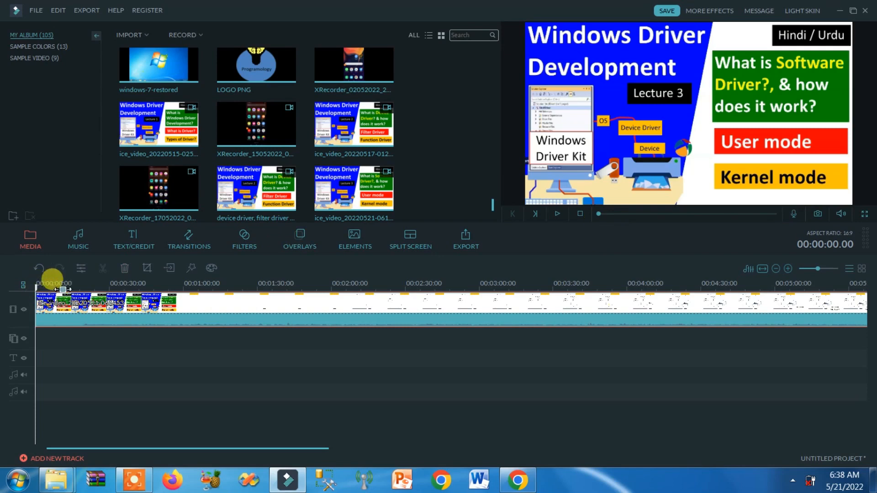
{"action": "mouse_move", "coordinate": [62, 289]}
{"action": "left_mouse_down"}
{"action": "mouse_move", "coordinate": [76, 292]}
{"action": "mouse_move", "coordinate": [33, 288]}
{"action": "mouse_move", "coordinate": [142, 304]}
{"action": "mouse_move", "coordinate": [438, 282]}
{"action": "mouse_move", "coordinate": [76, 274]}
{"action": "left_mouse_up"}
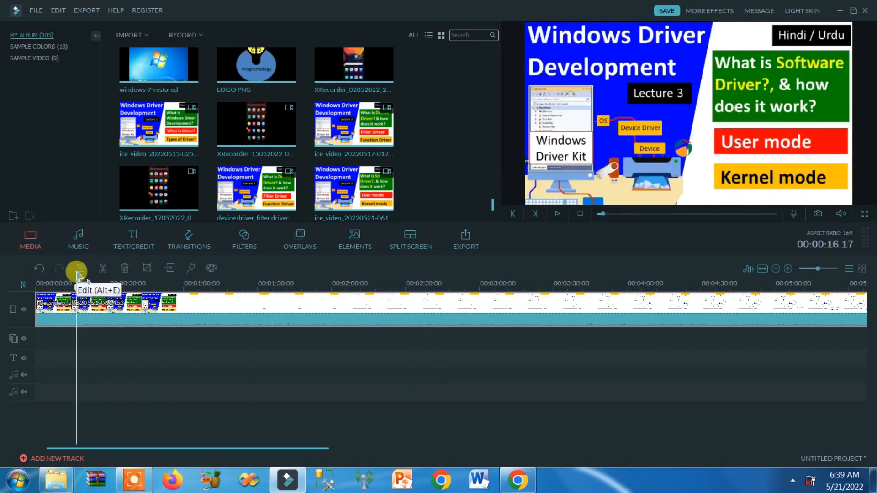
{"action": "right_click", "coordinate": [84, 306]}
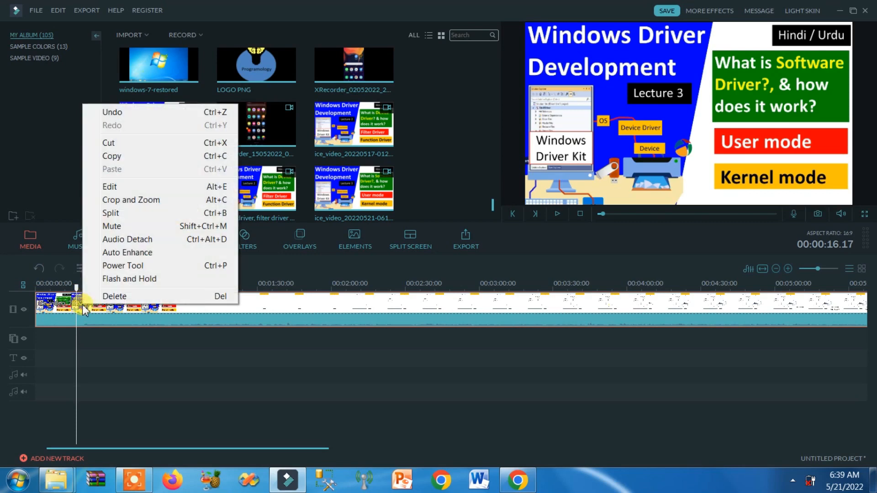
{"action": "left_click", "coordinate": [134, 217]}
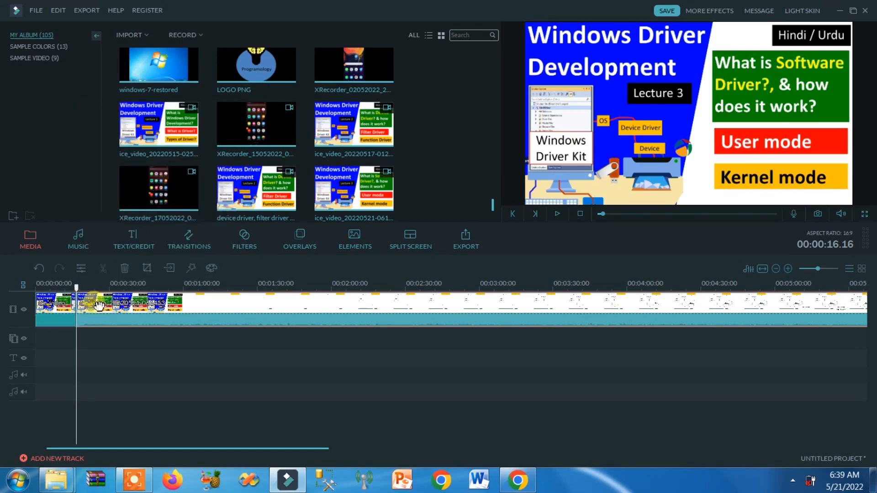
Delete the short opening segment before the split from the video track.
{"action": "left_click", "coordinate": [123, 305]}
{"action": "left_click", "coordinate": [70, 311]}
{"action": "left_click", "coordinate": [112, 314]}
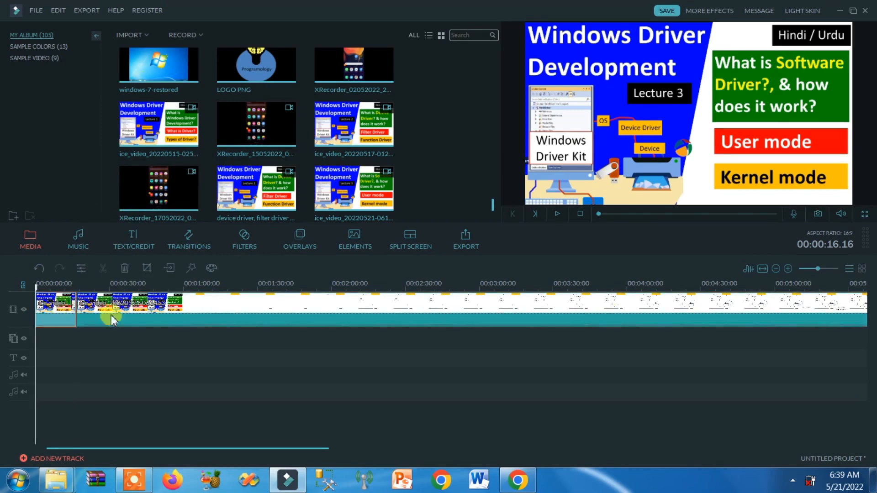
{"action": "left_click", "coordinate": [64, 304]}
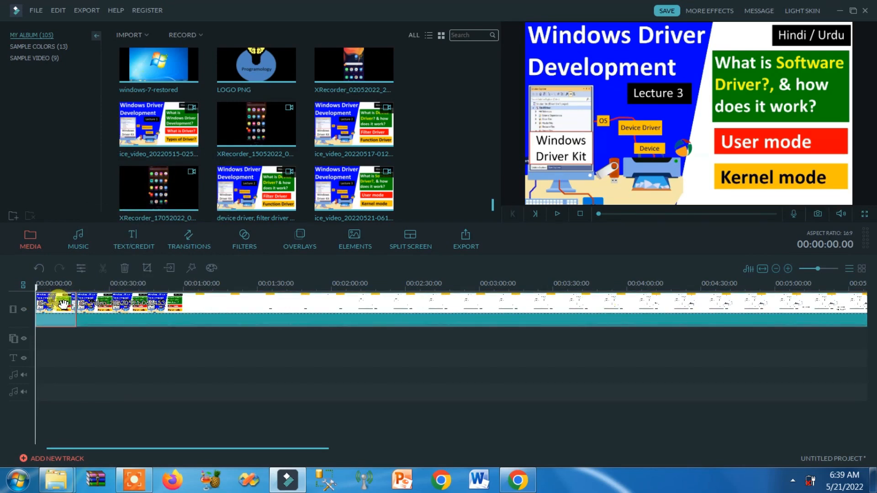
{"action": "right_click", "coordinate": [64, 304]}
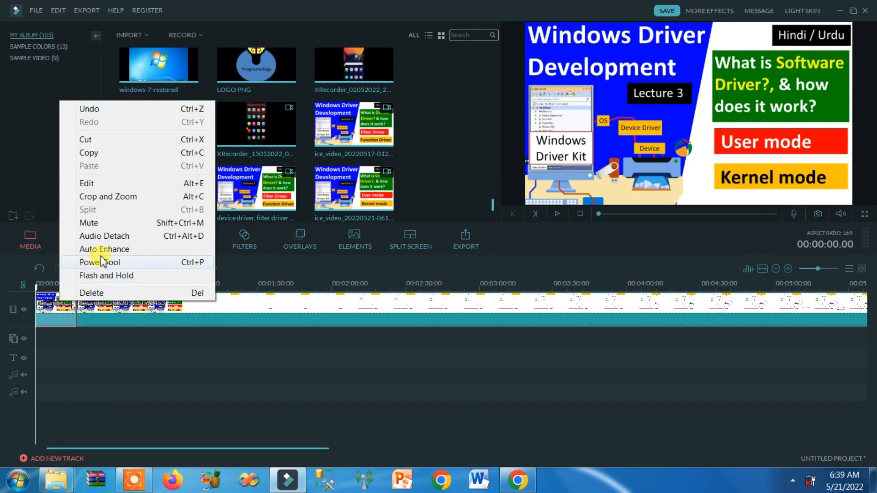
{"action": "left_click", "coordinate": [93, 296]}
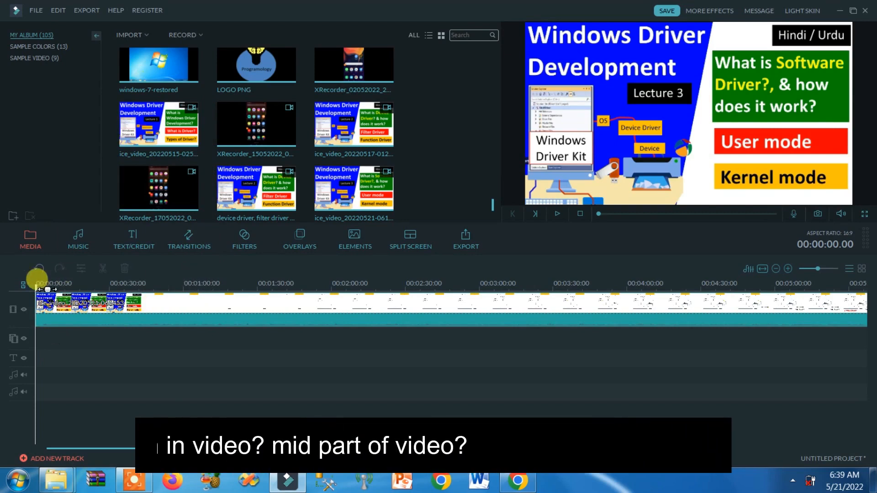
Split the remaining clip at 00:01:47.21 to mark the start of the middle section.
{"action": "left_click_drag", "start_coordinate": [35, 288], "coordinate": [301, 293]}
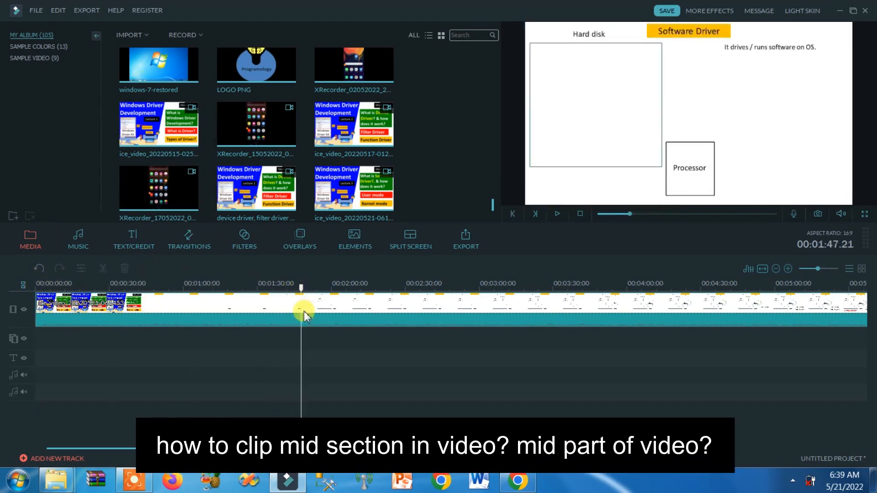
{"action": "right_click", "coordinate": [303, 307]}
{"action": "left_click", "coordinate": [331, 221]}
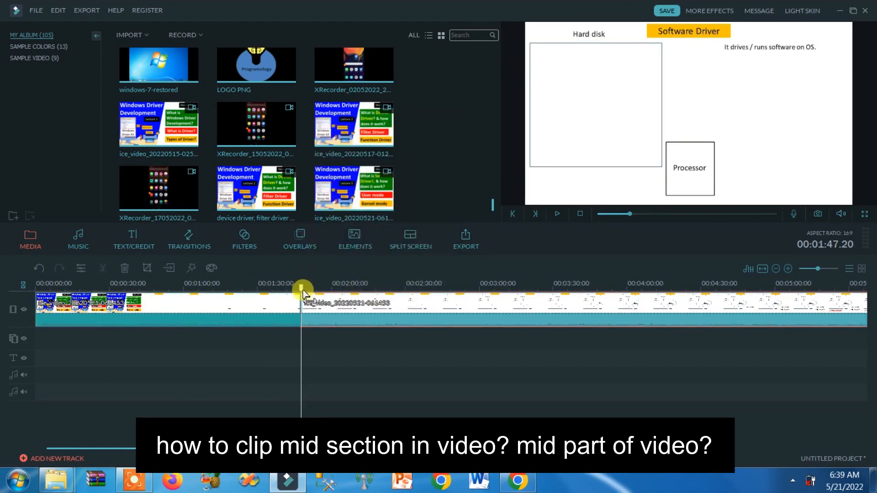
Split the second segment at 00:01:59.10 to mark the end of the middle section.
{"action": "left_click_drag", "start_coordinate": [300, 288], "coordinate": [329, 288]}
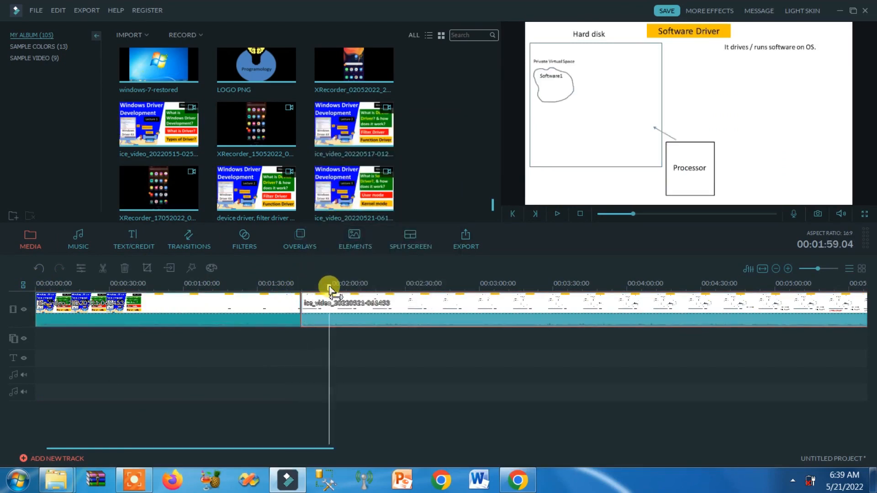
{"action": "left_click", "coordinate": [215, 302]}
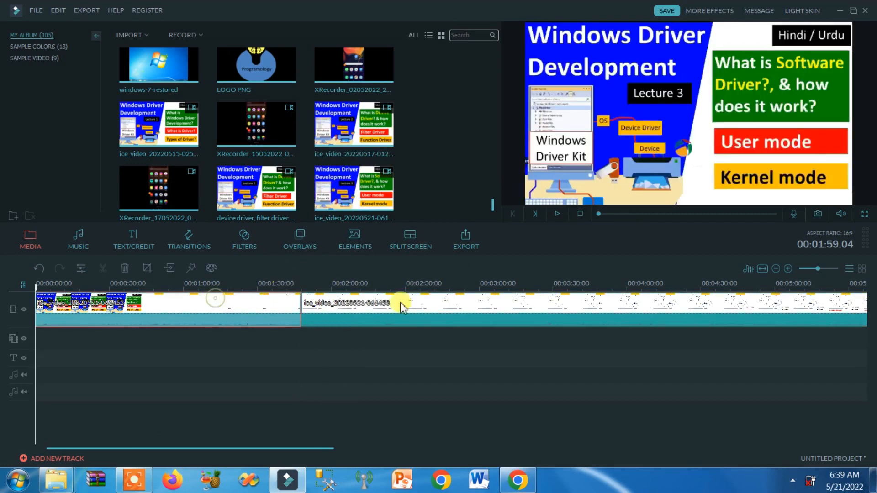
{"action": "left_click", "coordinate": [323, 280]}
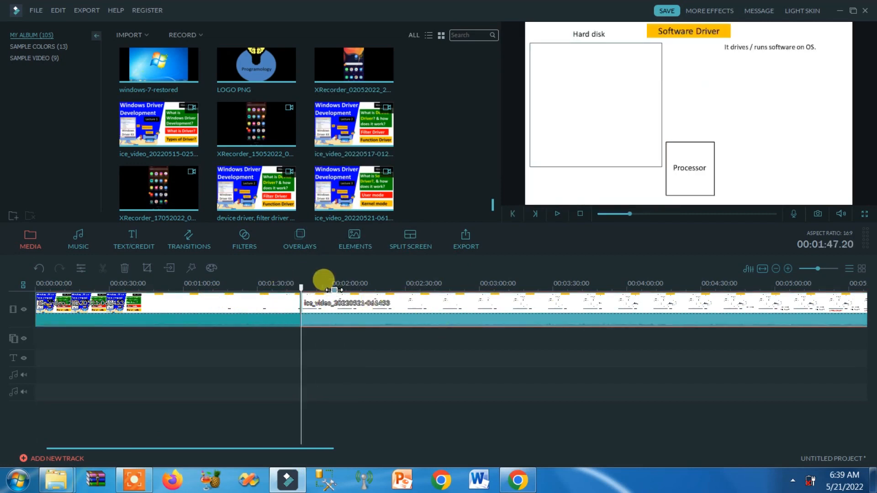
{"action": "left_click_drag", "start_coordinate": [323, 280], "coordinate": [329, 282]}
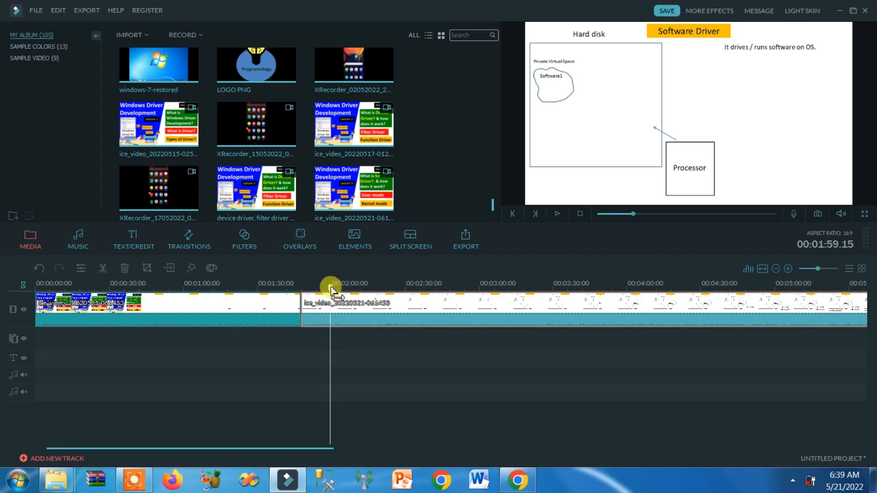
{"action": "mouse_move", "coordinate": [329, 286]}
{"action": "left_mouse_down"}
{"action": "mouse_move", "coordinate": [307, 288]}
{"action": "mouse_move", "coordinate": [330, 288]}
{"action": "left_mouse_up"}
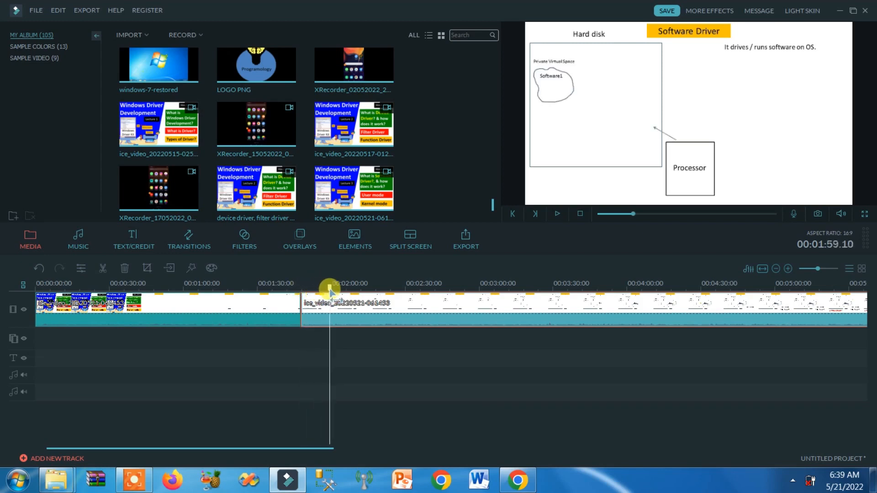
{"action": "right_click", "coordinate": [337, 313]}
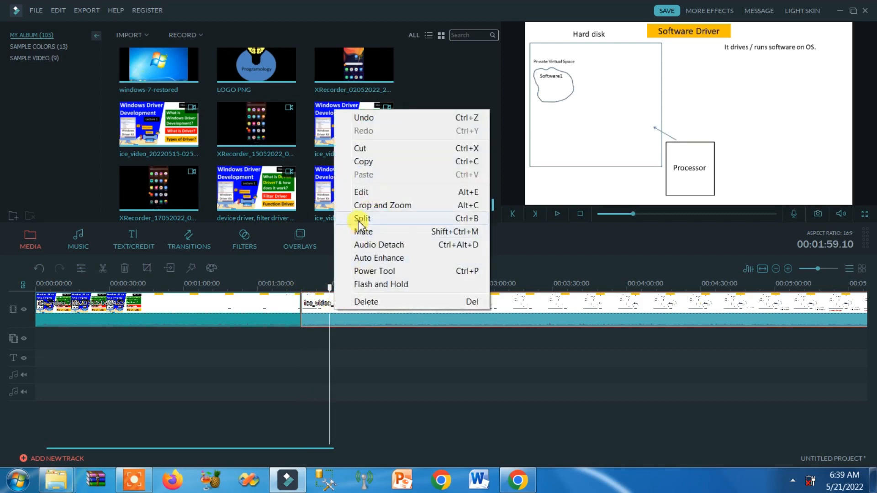
{"action": "left_click", "coordinate": [358, 222]}
Delete the short middle segment between the two splits from the video track.
{"action": "left_click", "coordinate": [322, 305]}
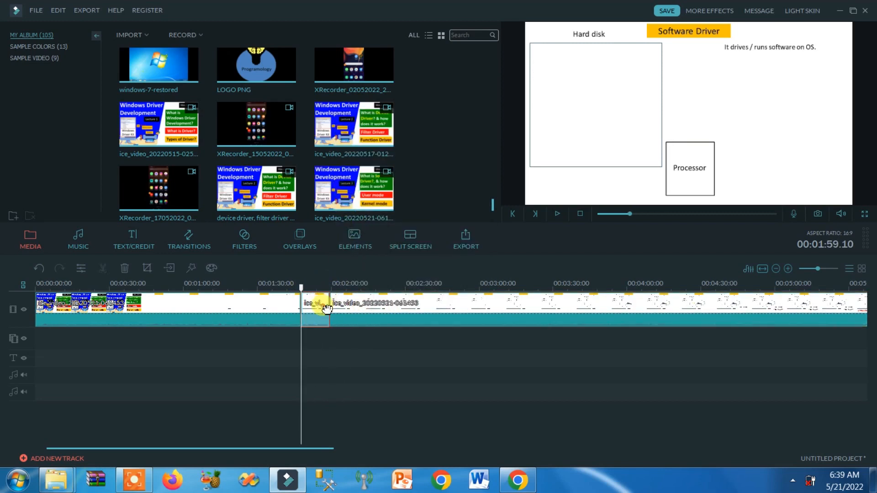
{"action": "right_click", "coordinate": [324, 307]}
{"action": "left_click", "coordinate": [352, 298]}
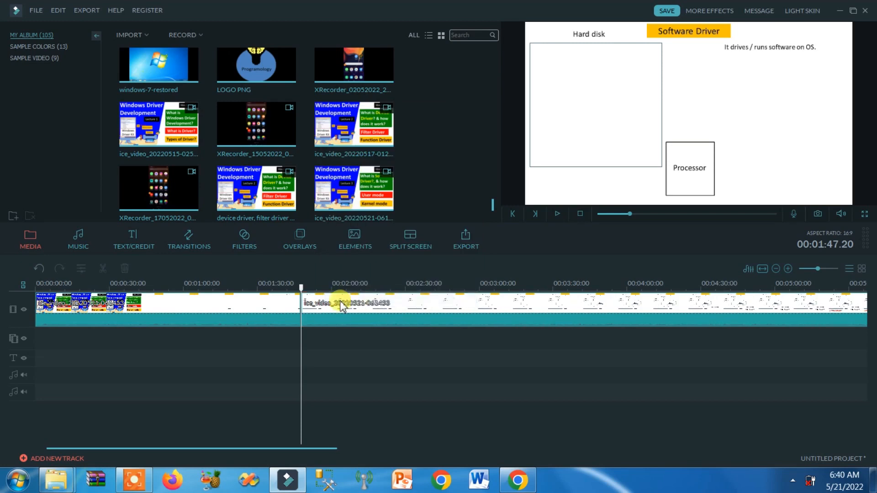
{"action": "left_click_drag", "start_coordinate": [292, 306], "coordinate": [345, 307]}
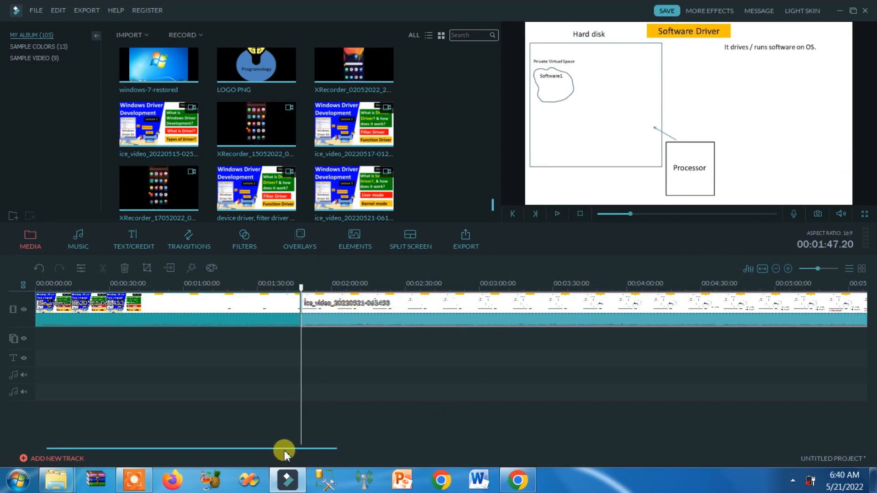
Split the last video segment at 00:09:55.22, near the end of the closing subscribe screen.
{"action": "left_click_drag", "start_coordinate": [283, 450], "coordinate": [623, 417]}
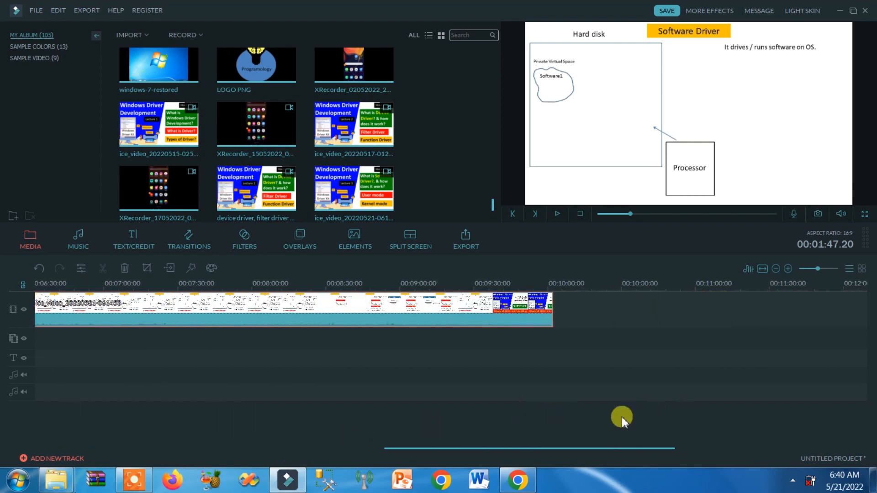
{"action": "left_click", "coordinate": [538, 287]}
{"action": "left_click_drag", "start_coordinate": [538, 287], "coordinate": [419, 288]}
{"action": "left_click_drag", "start_coordinate": [332, 280], "coordinate": [538, 291]}
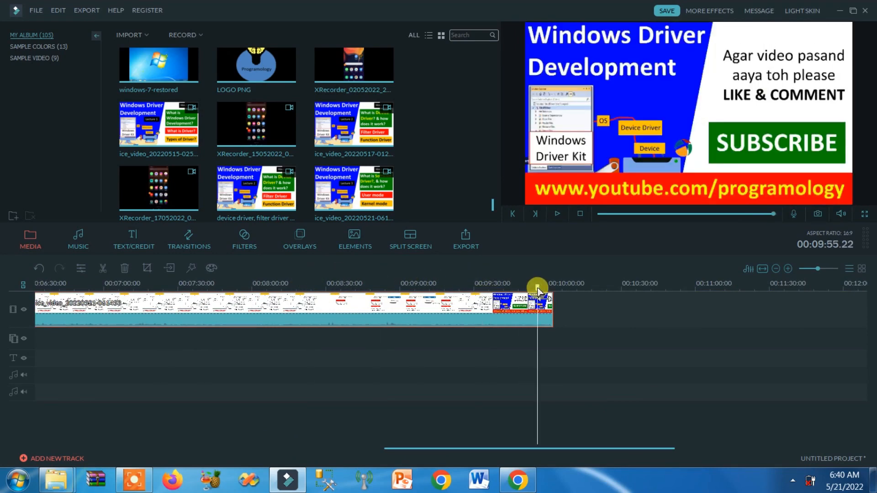
{"action": "left_click", "coordinate": [547, 307]}
{"action": "right_click", "coordinate": [548, 309]}
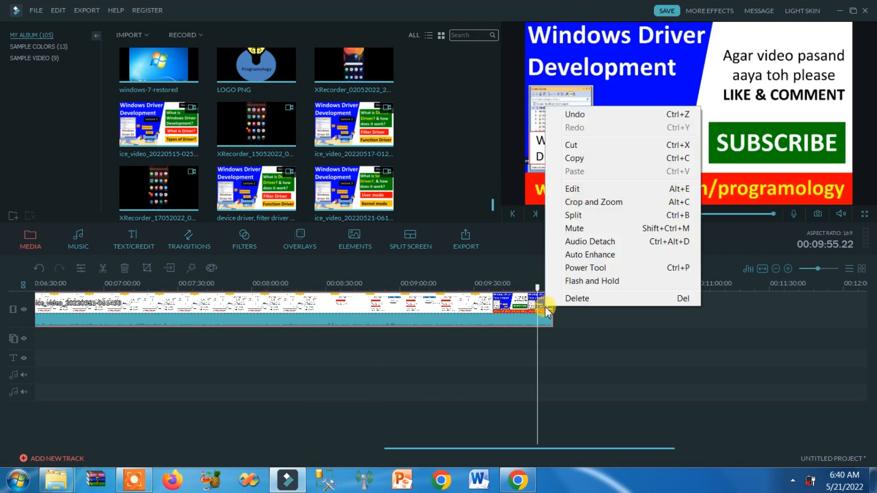
{"action": "left_click", "coordinate": [572, 220]}
Delete the short closing segment after the split from the video track.
{"action": "left_click", "coordinate": [509, 313]}
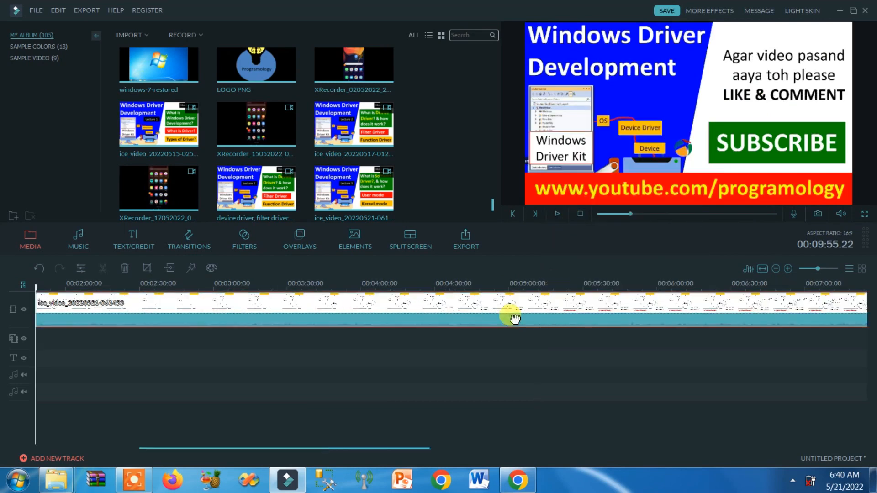
{"action": "left_click_drag", "start_coordinate": [392, 450], "coordinate": [652, 434]}
{"action": "left_click", "coordinate": [503, 305]}
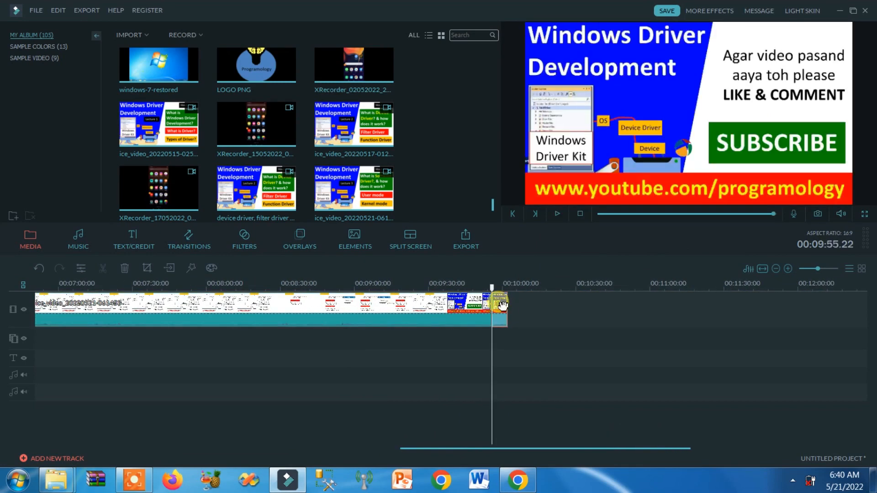
{"action": "right_click", "coordinate": [503, 305]}
{"action": "left_click", "coordinate": [520, 294]}
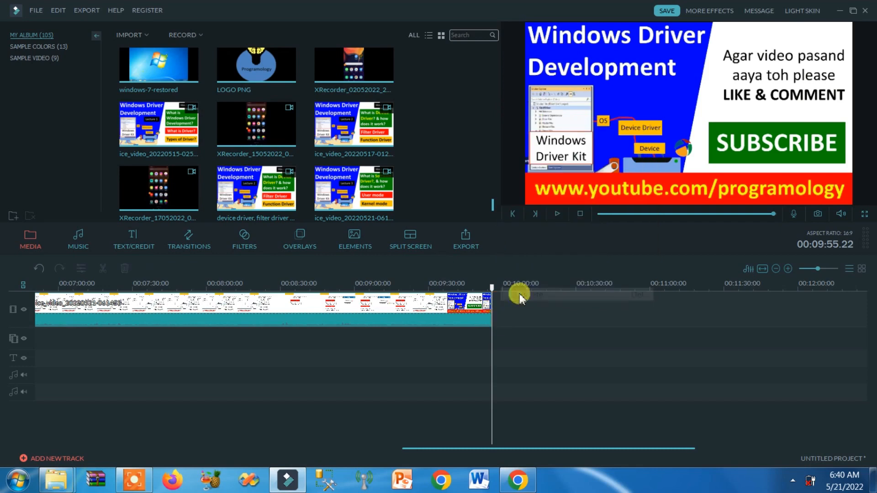
Return the playhead to the timeline's start and look through the Opener category of text templates.
{"action": "left_click", "coordinate": [582, 215]}
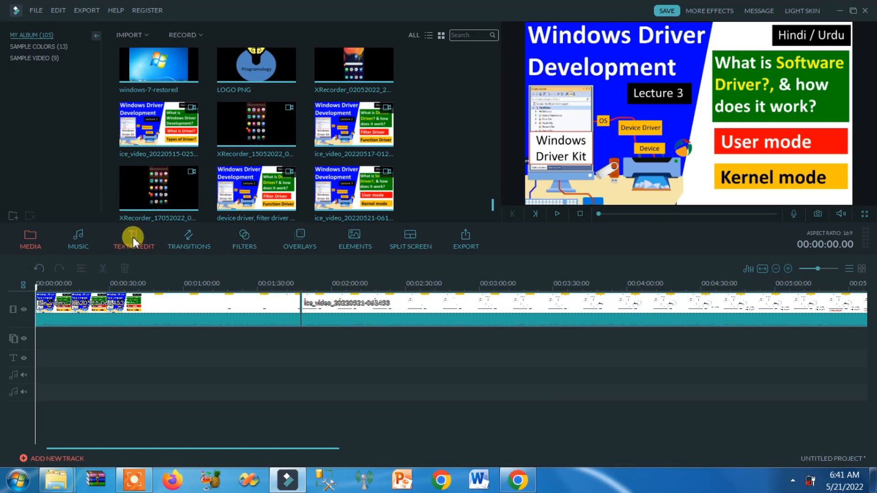
{"action": "left_click", "coordinate": [132, 237]}
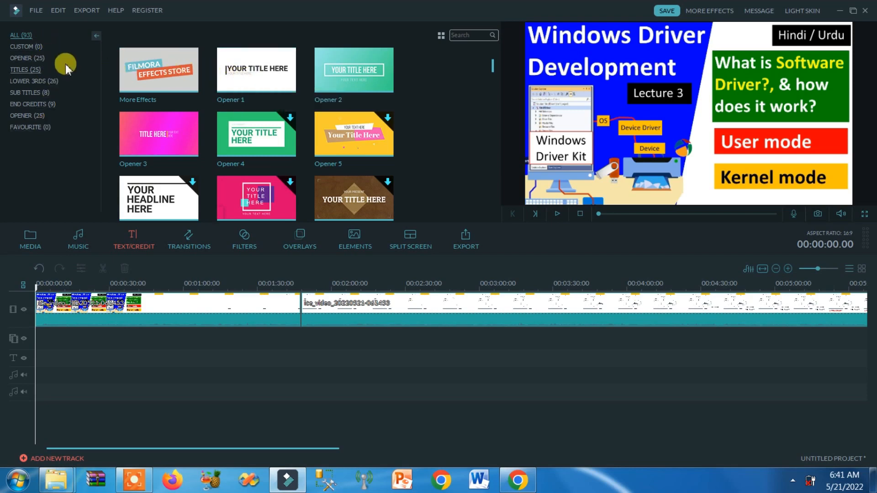
{"action": "left_click", "coordinate": [35, 59]}
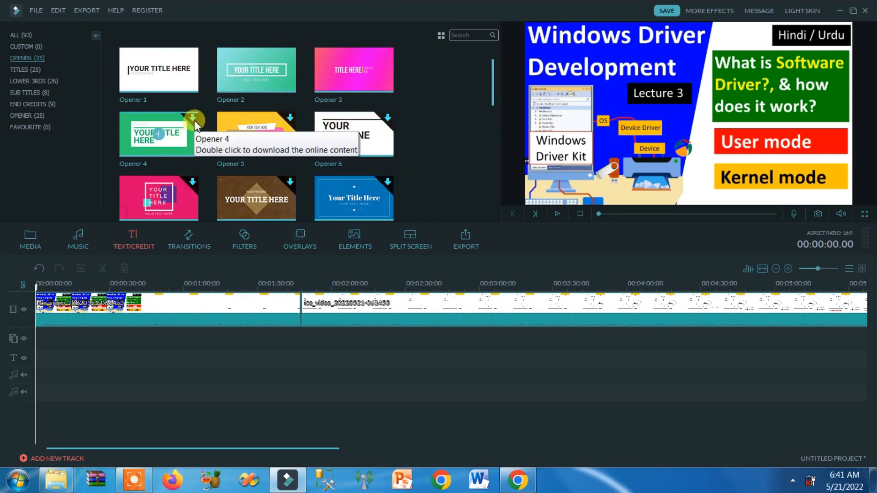
{"action": "left_click_drag", "start_coordinate": [493, 67], "coordinate": [493, 122]}
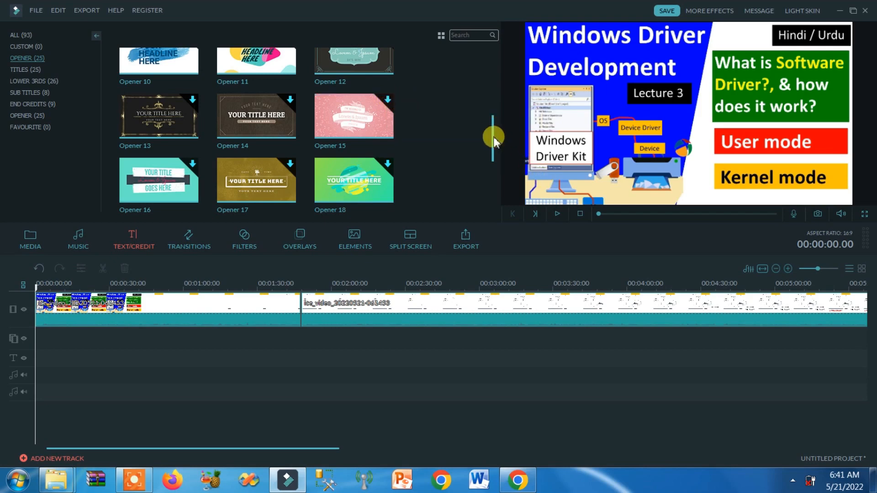
{"action": "left_click_drag", "start_coordinate": [494, 136], "coordinate": [487, 81]}
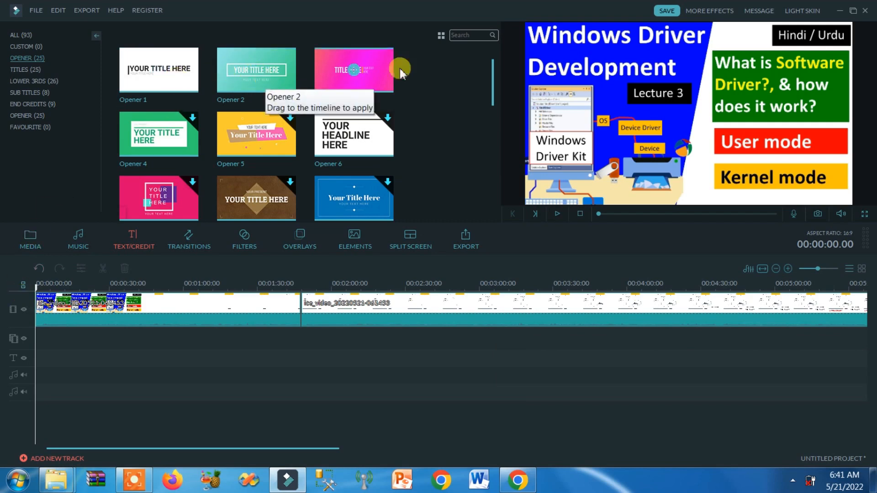
Preview the animations of the Opener 2, Opener 3 and Opener 1 title templates.
{"action": "left_click", "coordinate": [298, 82]}
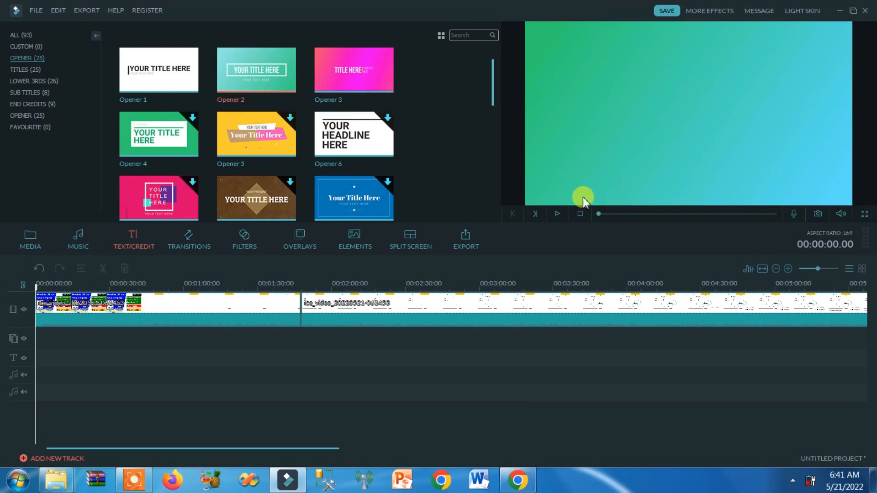
{"action": "left_click", "coordinate": [557, 215]}
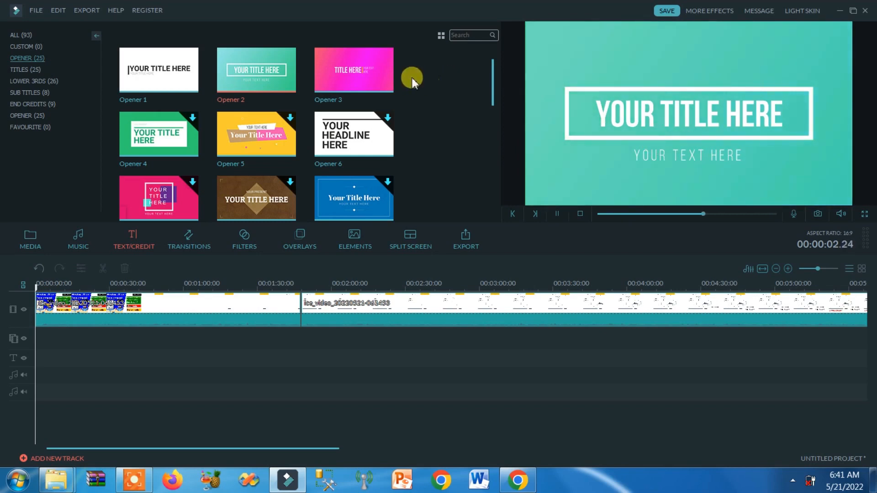
{"action": "left_click", "coordinate": [381, 71]}
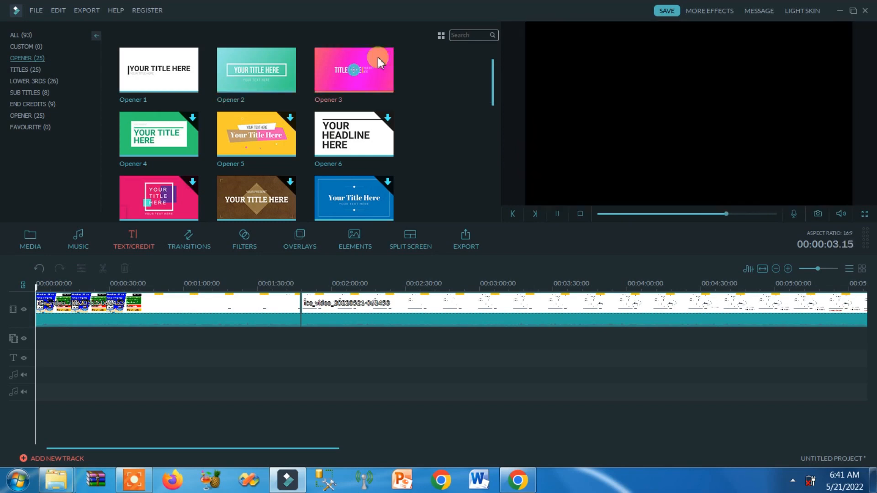
{"action": "left_click", "coordinate": [557, 214]}
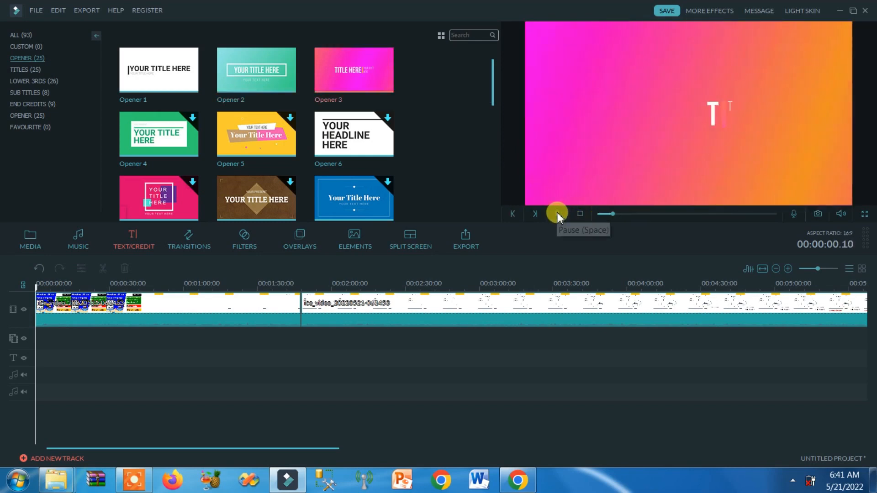
{"action": "left_click", "coordinate": [557, 214]}
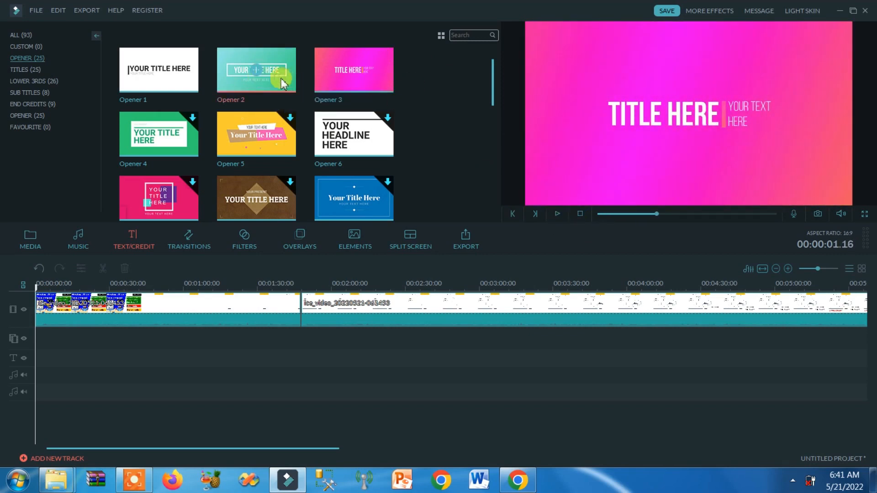
{"action": "left_click", "coordinate": [190, 59]}
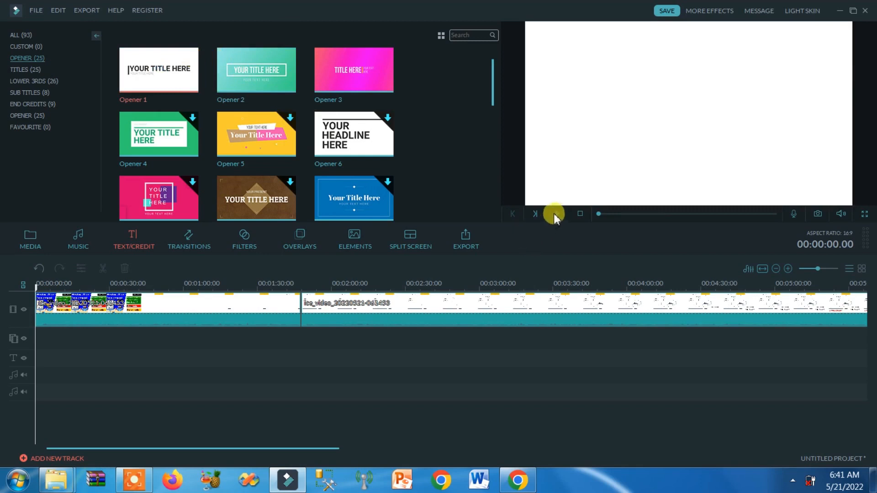
{"action": "left_click", "coordinate": [555, 214]}
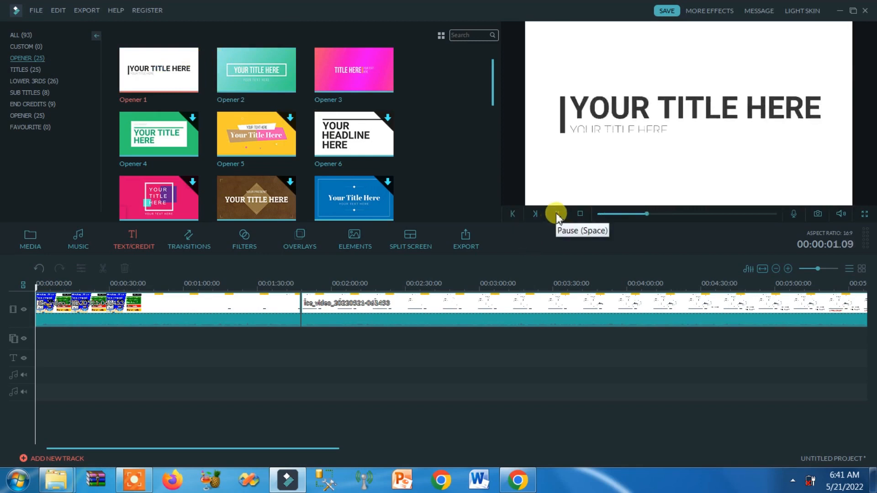
{"action": "left_click", "coordinate": [557, 215]}
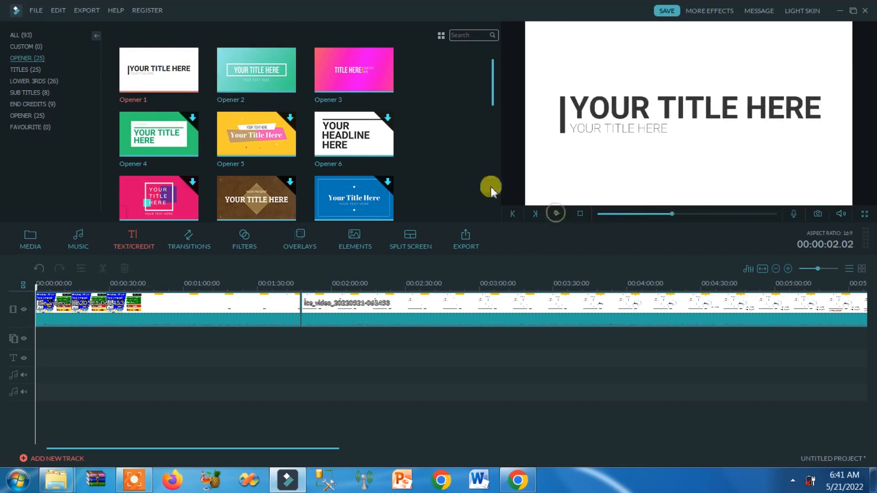
Insert the Opener 2 title at the start of the video track, ahead of the first video segment.
{"action": "left_click", "coordinate": [272, 81]}
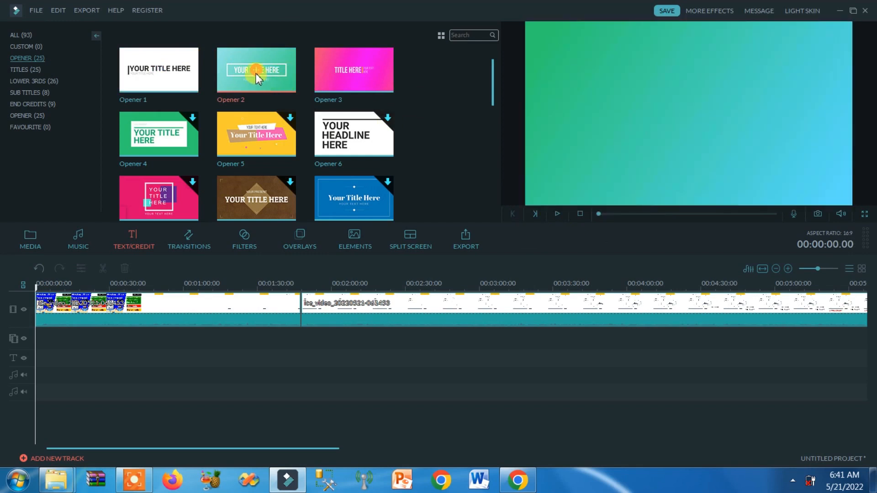
{"action": "left_click_drag", "start_coordinate": [257, 74], "coordinate": [46, 317]}
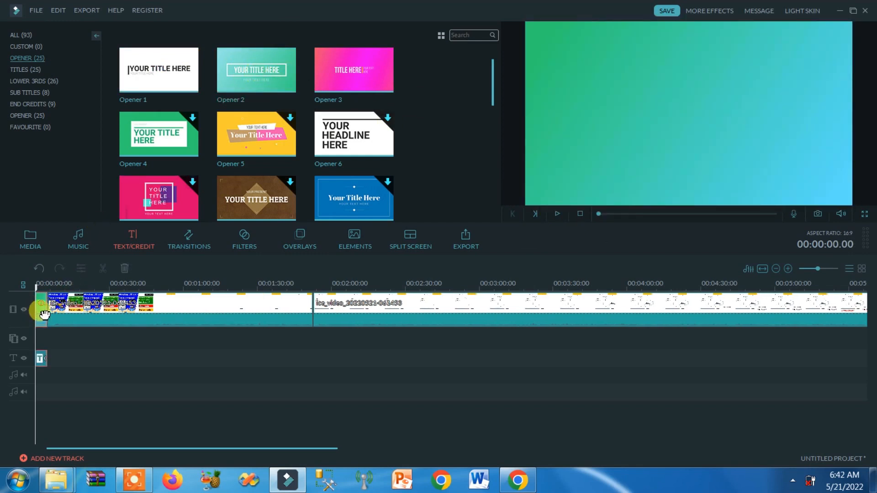
{"action": "mouse_move", "coordinate": [41, 307]}
{"action": "left_mouse_down"}
{"action": "mouse_move", "coordinate": [308, 304]}
{"action": "mouse_move", "coordinate": [41, 306]}
{"action": "left_mouse_up"}
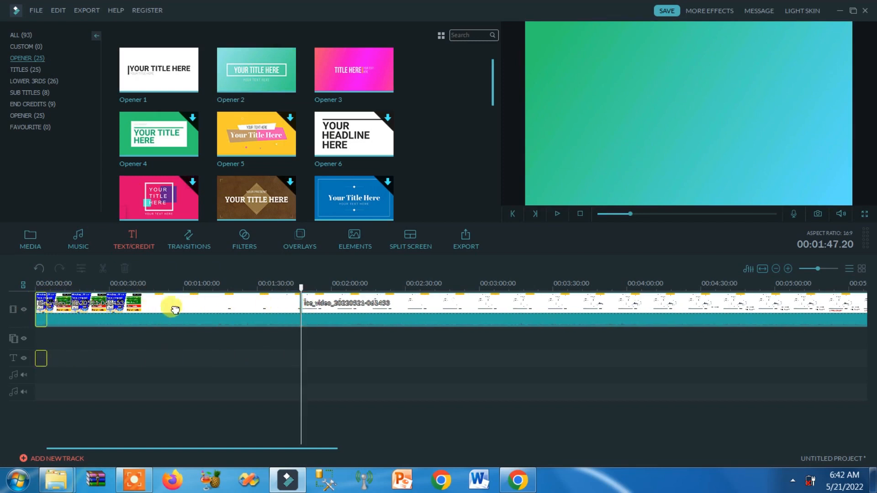
Split the first video segment after the opener at 00:00:50.06.
{"action": "left_click", "coordinate": [175, 310]}
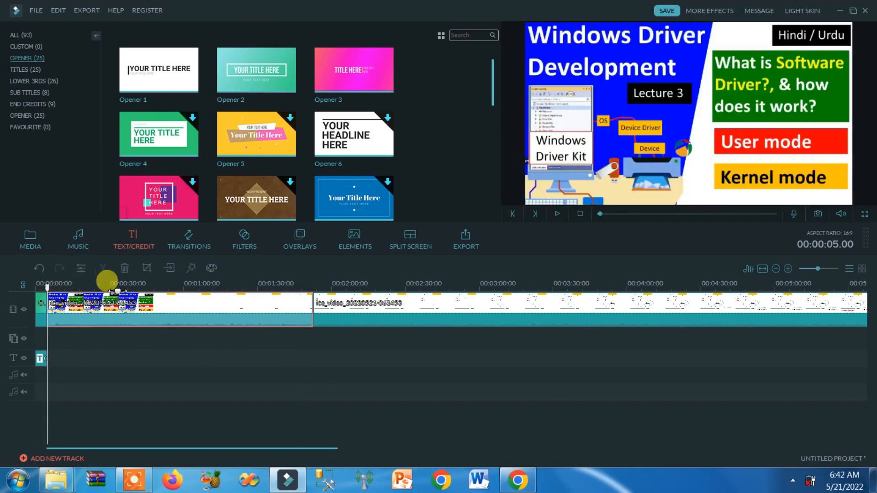
{"action": "left_click", "coordinate": [159, 288]}
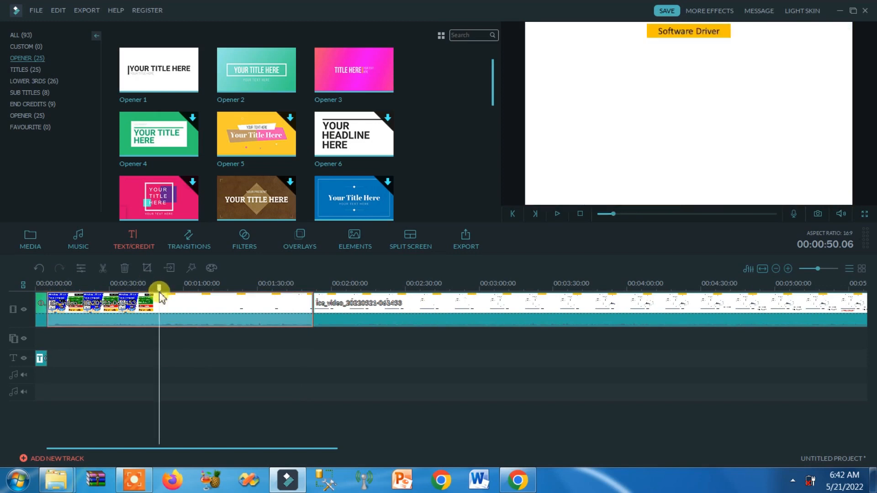
{"action": "right_click", "coordinate": [171, 319]}
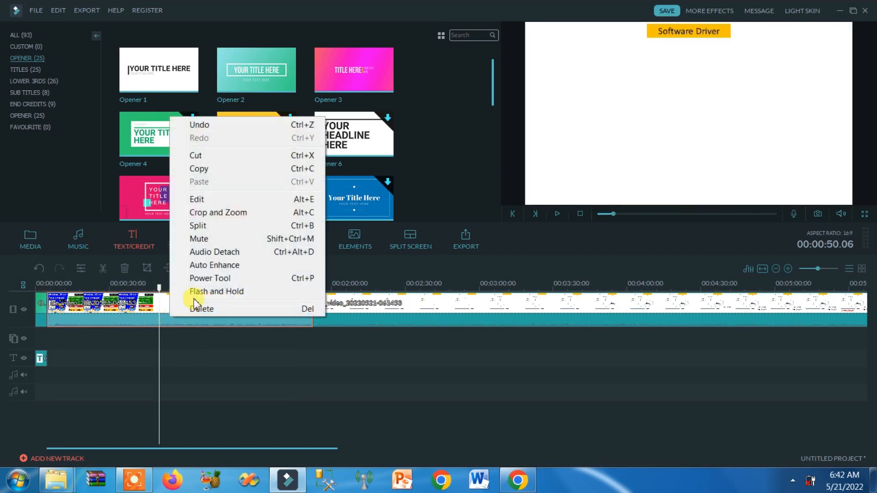
{"action": "left_click", "coordinate": [199, 226]}
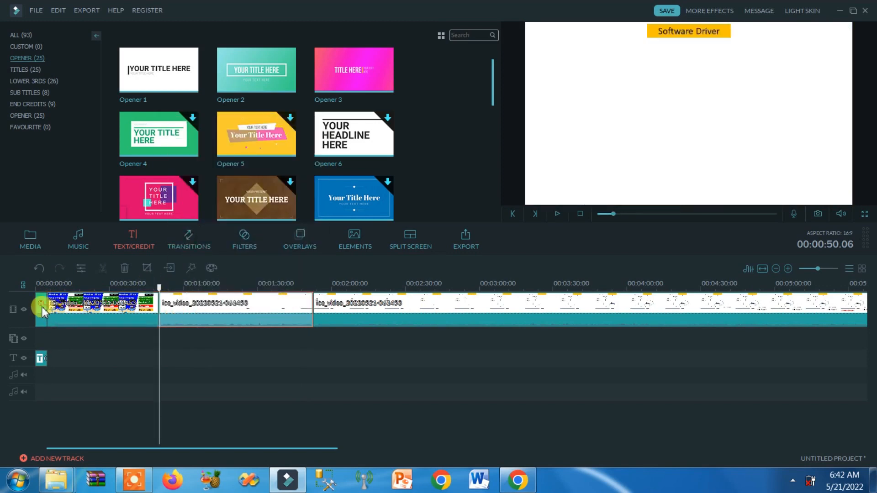
Try the opener title at the new split between the video segments and move it back to the timeline's start.
{"action": "left_click_drag", "start_coordinate": [42, 307], "coordinate": [156, 306]}
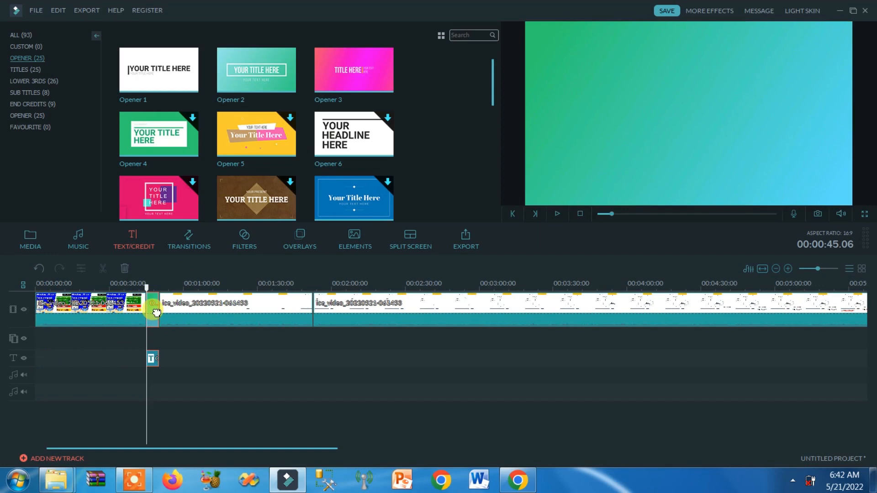
{"action": "left_click_drag", "start_coordinate": [156, 313], "coordinate": [45, 311]}
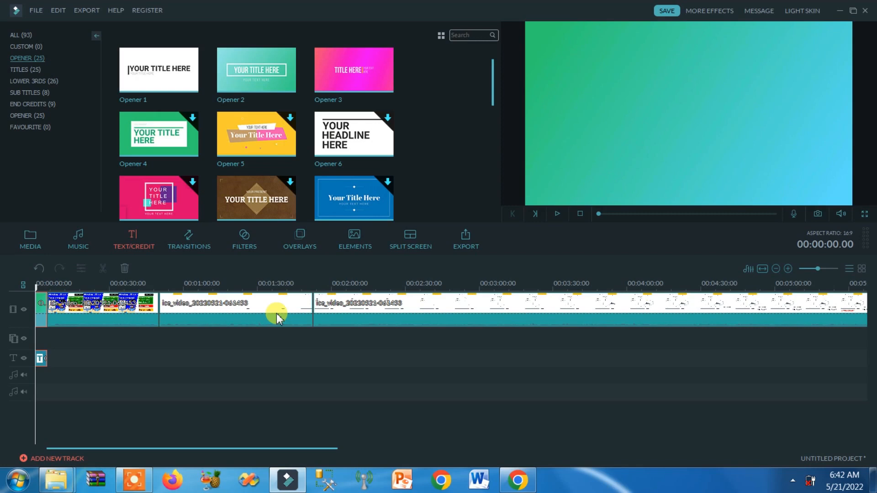
Play the opener on the timeline to 00:00:01.09 and open its text in the advanced text editor.
{"action": "left_click", "coordinate": [557, 213]}
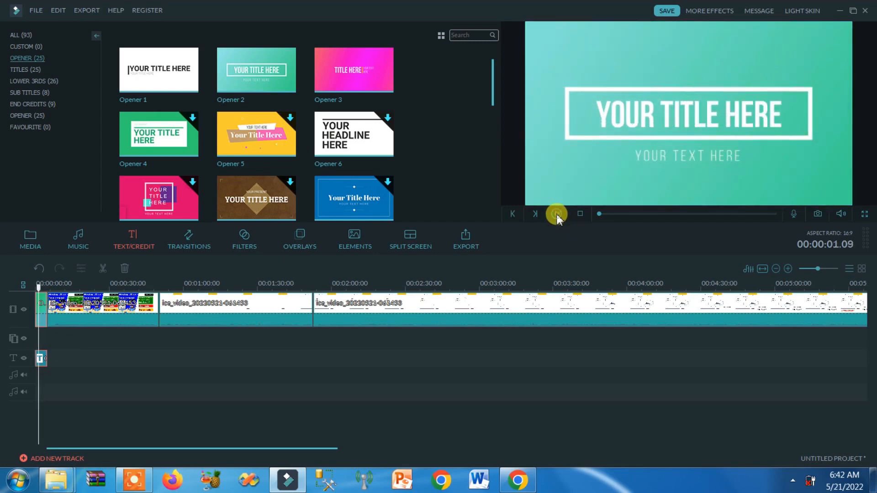
{"action": "double_click", "coordinate": [44, 360]}
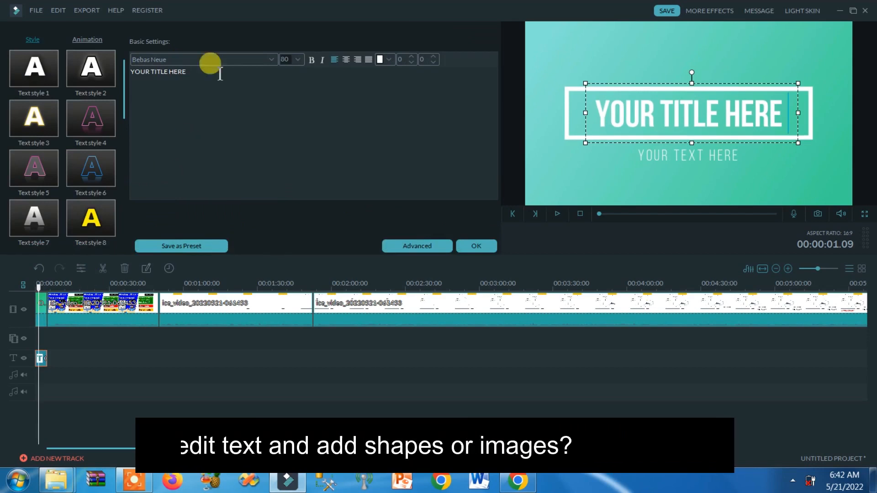
{"action": "left_click", "coordinate": [220, 64]}
{"action": "left_click", "coordinate": [347, 111]}
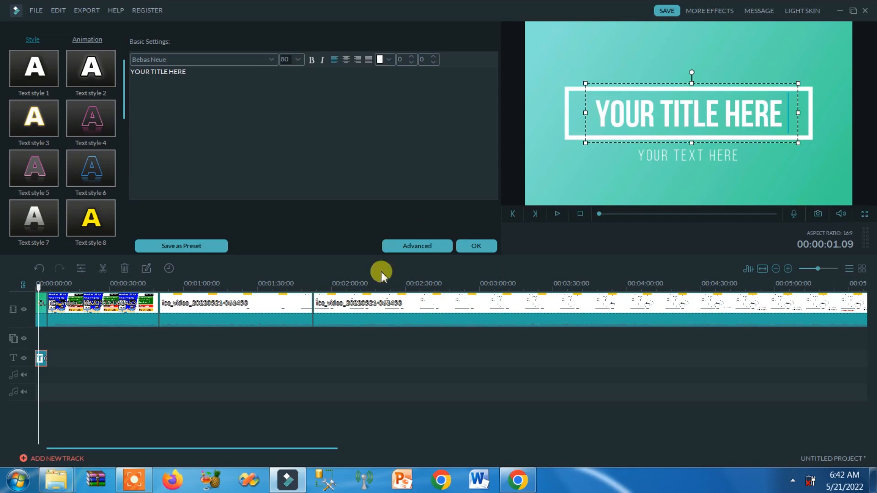
{"action": "left_click", "coordinate": [407, 249]}
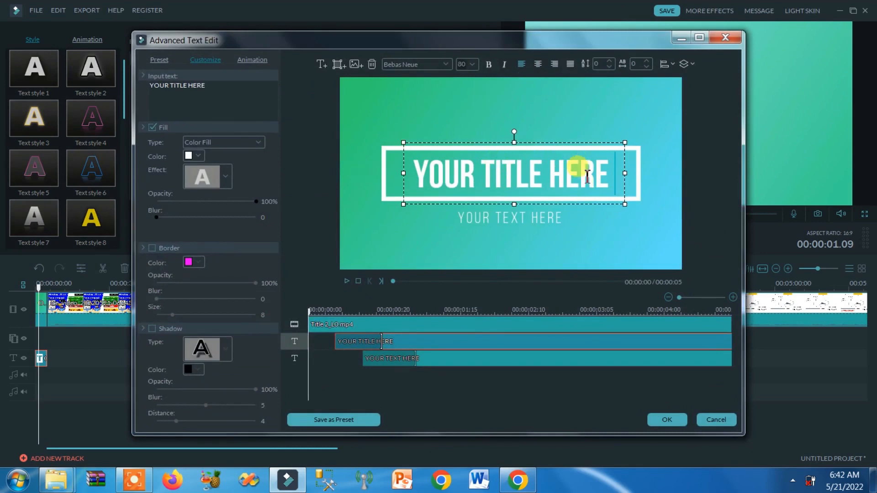
Examine the opener's background video, "YOUR TITLE HERE" and "YOUR TEXT HERE" layers one by one.
{"action": "left_click", "coordinate": [330, 323]}
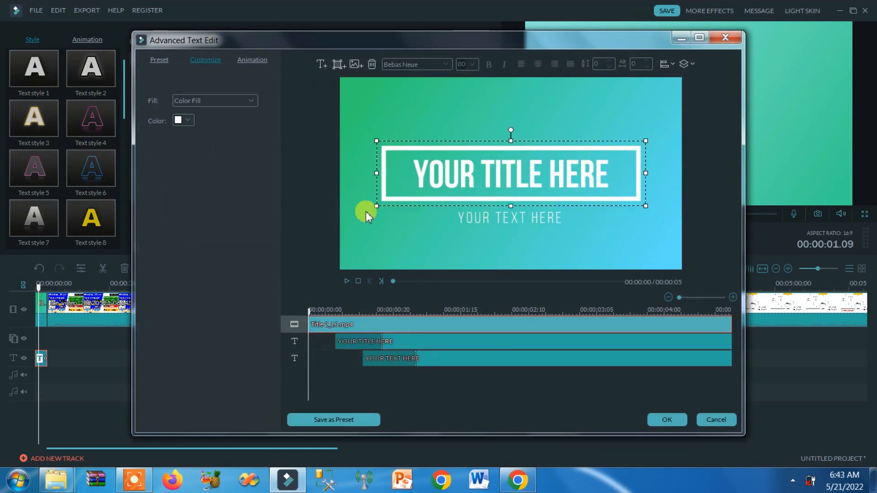
{"action": "left_click", "coordinate": [389, 342]}
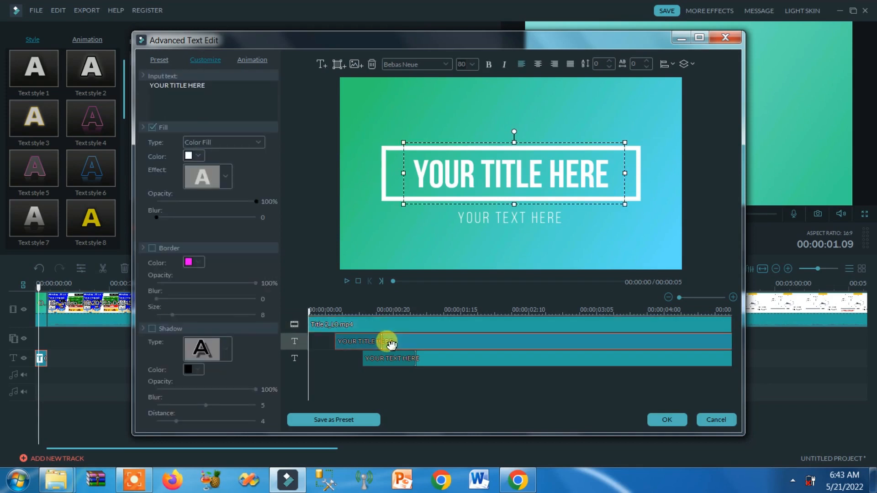
{"action": "left_click", "coordinate": [398, 360]}
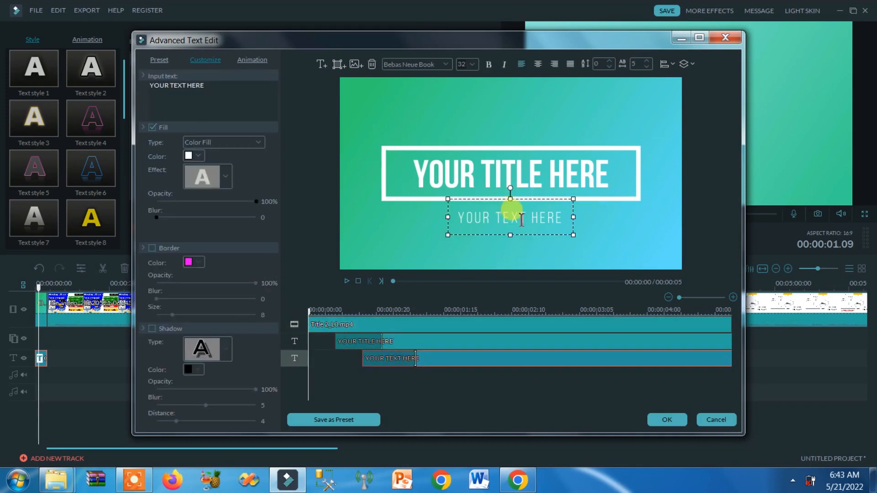
Set the color of the opener's frame around the title to red.
{"action": "left_click", "coordinate": [342, 325]}
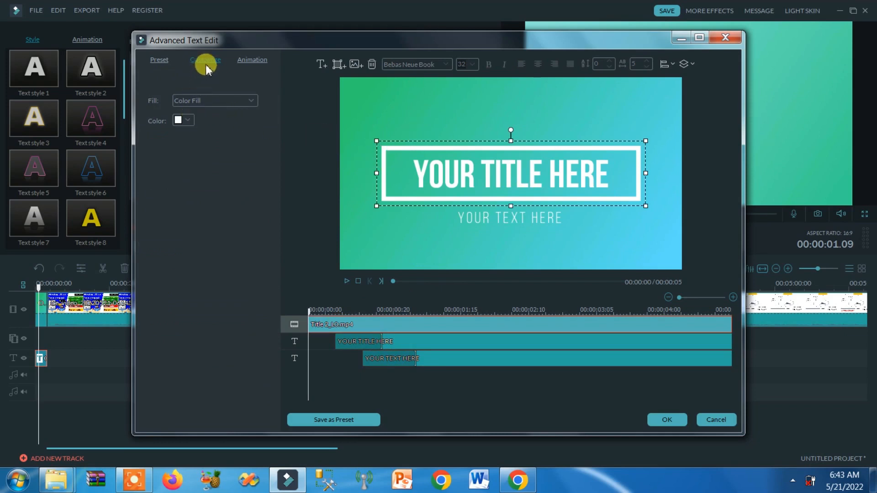
{"action": "left_click", "coordinate": [185, 120]}
{"action": "left_click", "coordinate": [178, 152]}
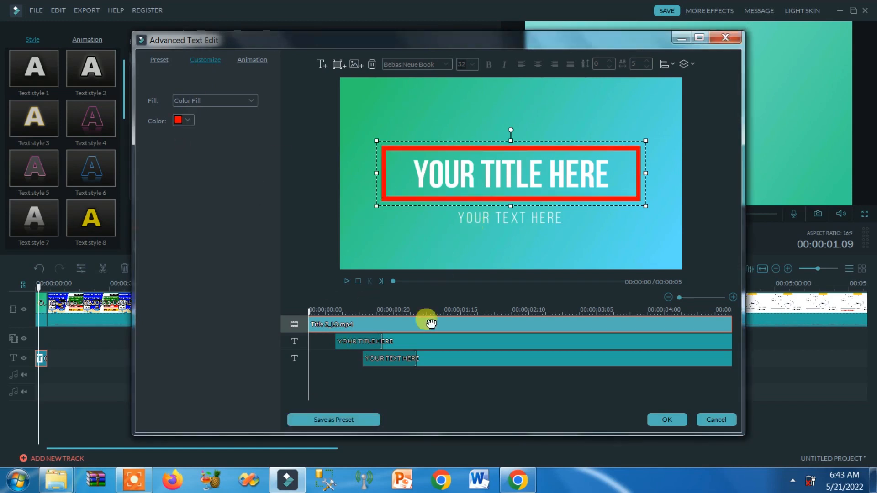
Replace the opener's "YOUR TITLE HERE" text with "Windows Driver".
{"action": "left_click", "coordinate": [427, 340]}
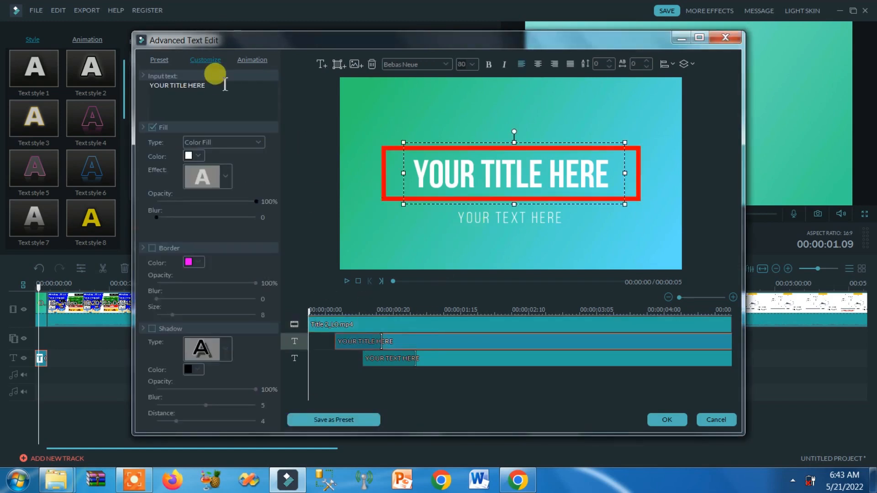
{"action": "key", "text": "ctrl+a"}
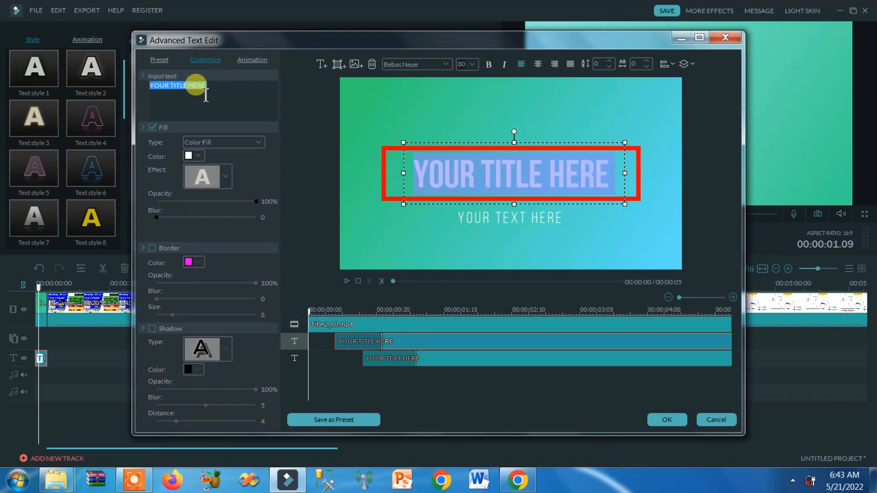
{"action": "type", "text": "Win"}
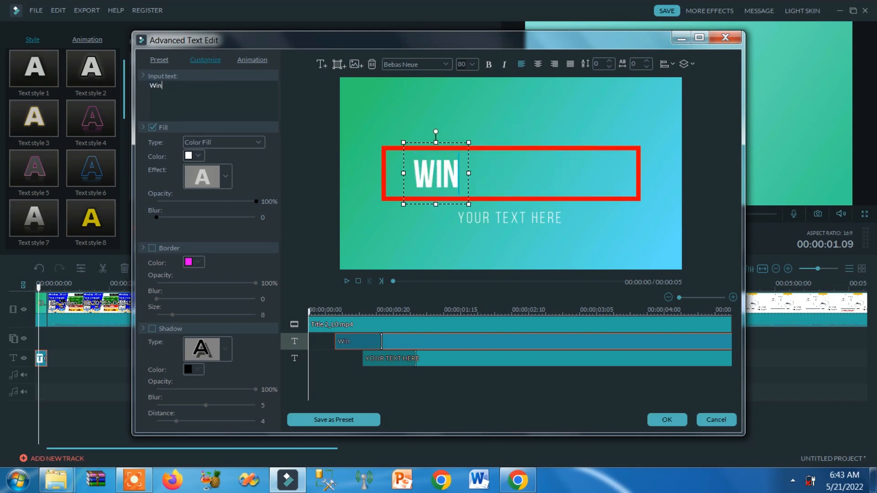
{"action": "type", "text": "dows Driver"}
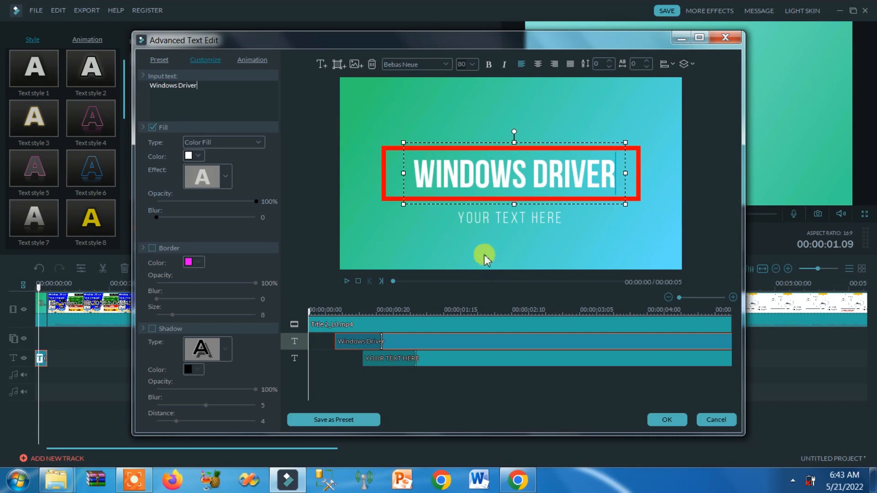
Replace the opener's "YOUR TEXT HERE" subtitle with "By: Programology".
{"action": "left_click", "coordinate": [482, 216]}
{"action": "triple_click", "coordinate": [232, 98]}
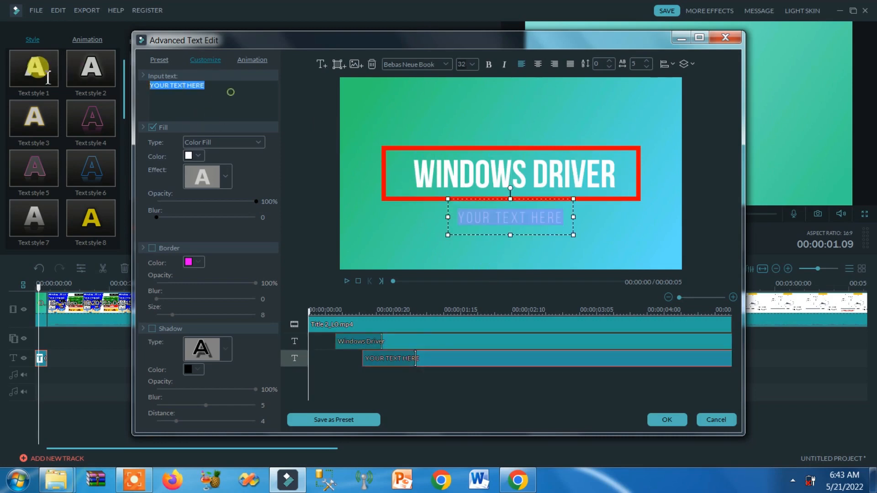
{"action": "type", "text": "By: P"}
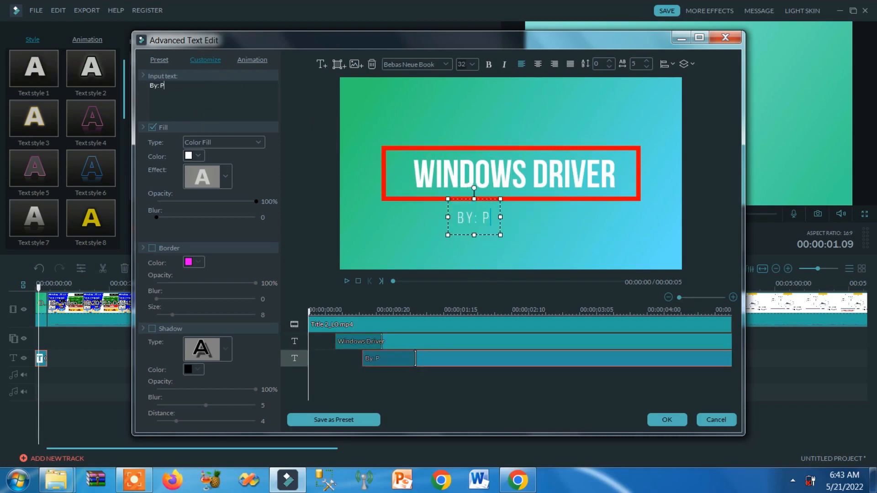
{"action": "type", "text": "rogramology"}
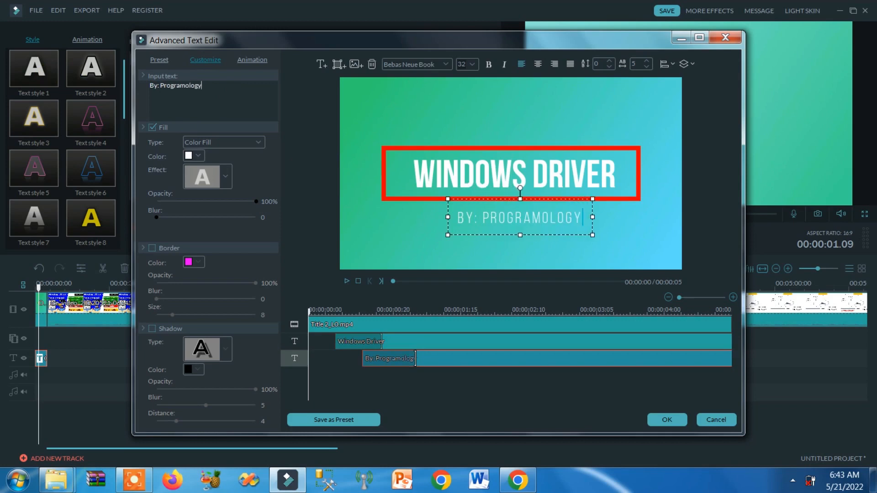
Add a circle shape to the opener and move it into the upper-right corner of the frame.
{"action": "left_click", "coordinate": [391, 171]}
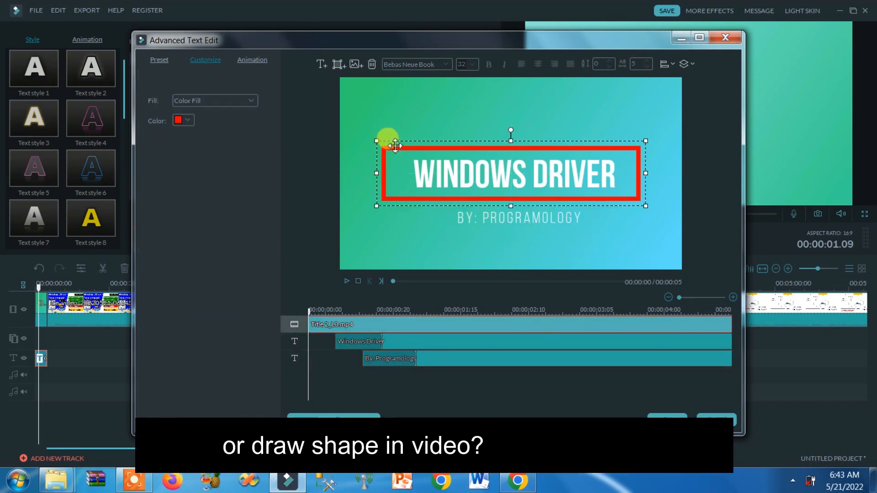
{"action": "left_click", "coordinate": [339, 67]}
{"action": "left_click", "coordinate": [369, 92]}
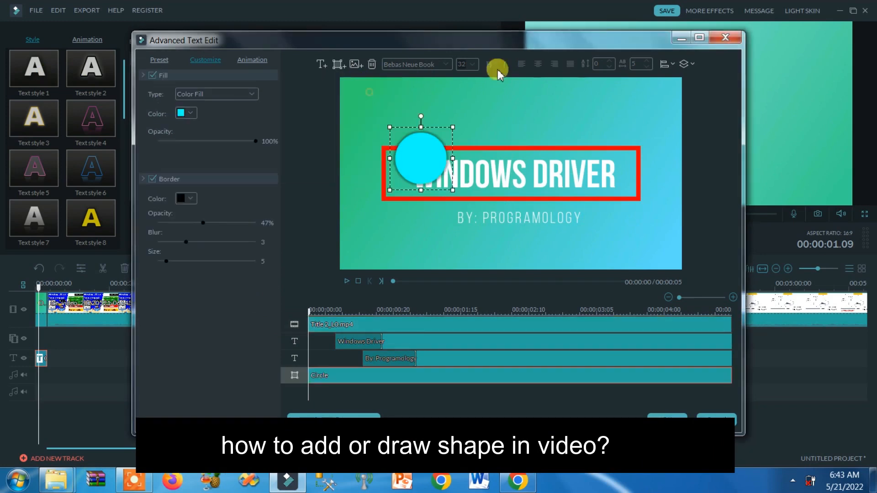
{"action": "left_click_drag", "start_coordinate": [426, 146], "coordinate": [650, 97]}
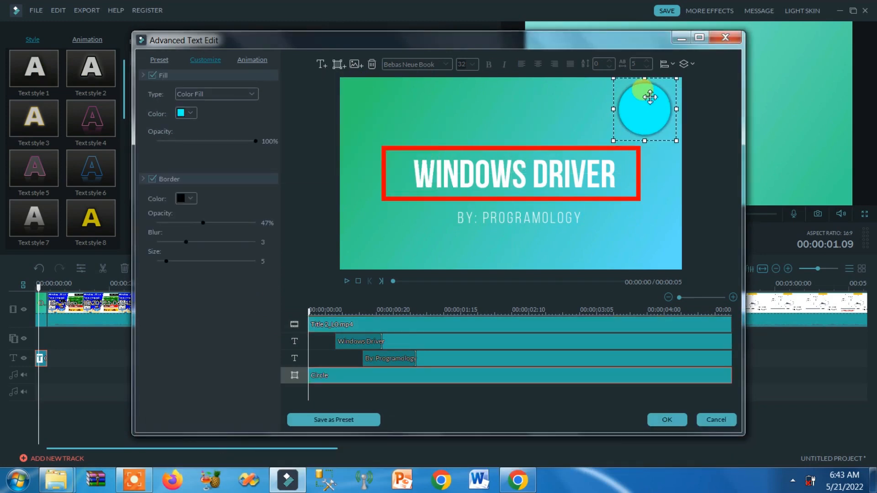
Try directional insert animations on the circle and apply Right Dir Insert.
{"action": "left_click", "coordinate": [501, 187]}
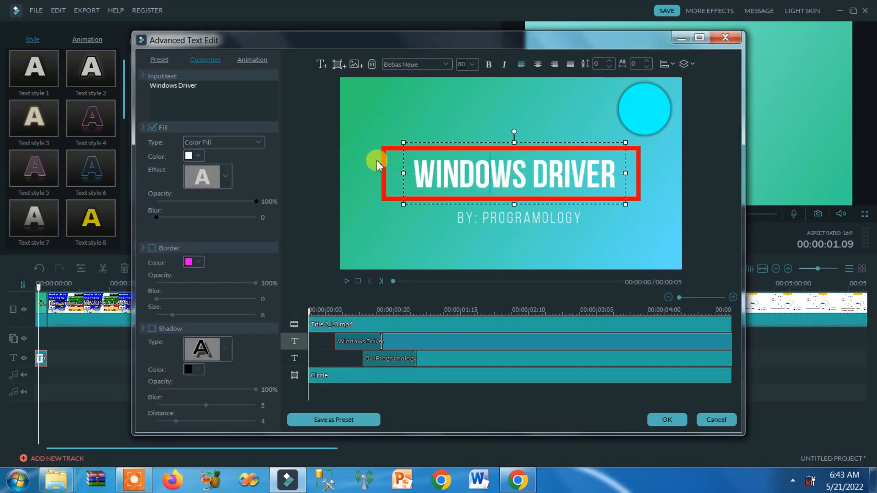
{"action": "left_click", "coordinate": [650, 107]}
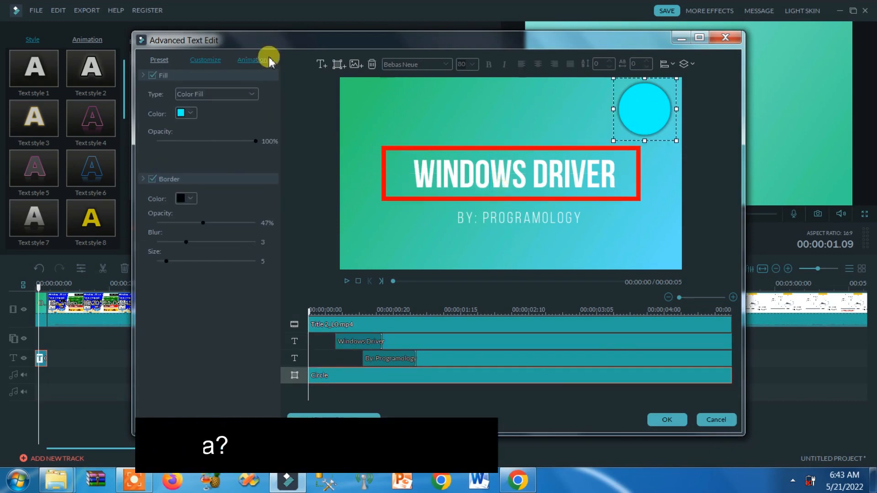
{"action": "left_click", "coordinate": [257, 60]}
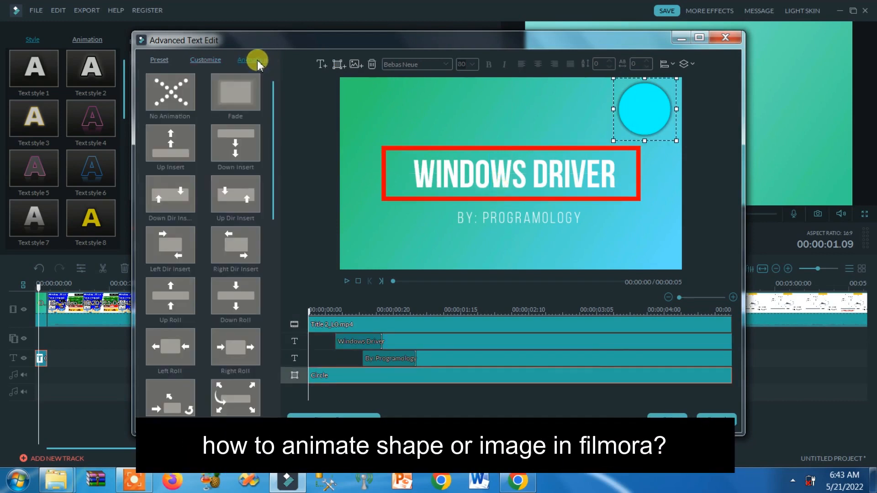
{"action": "double_click", "coordinate": [233, 200]}
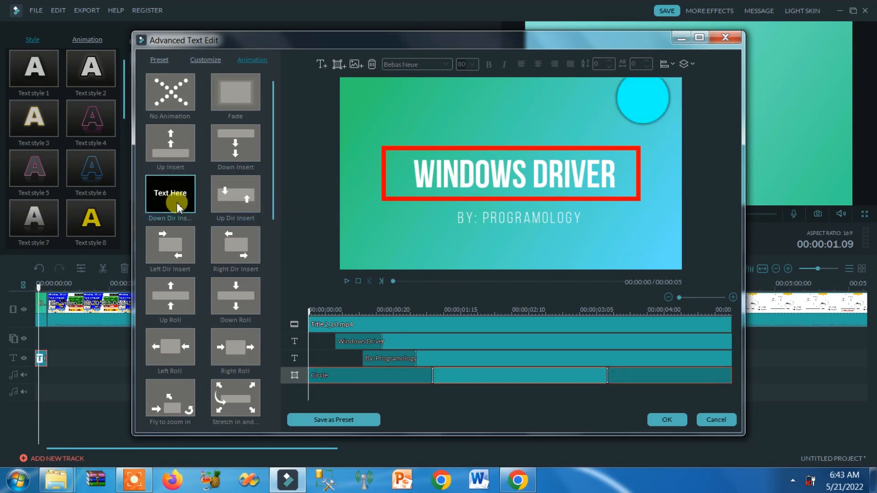
{"action": "double_click", "coordinate": [182, 250]}
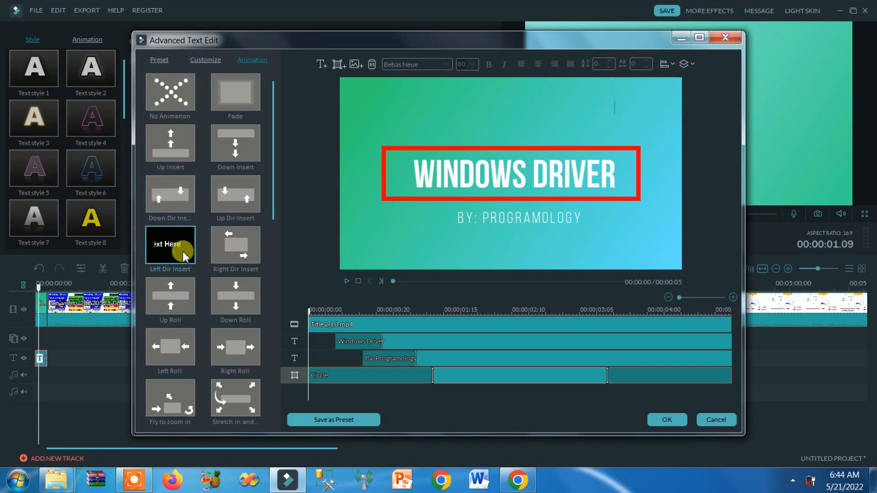
{"action": "double_click", "coordinate": [245, 259]}
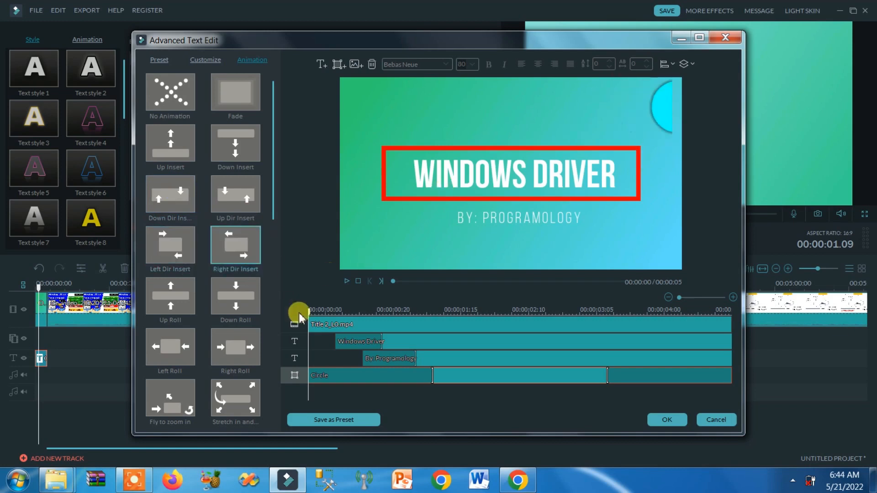
Trim the circle layer's start to just after the subtitle's entrance animation and play the opener from the beginning.
{"action": "left_click", "coordinate": [323, 373]}
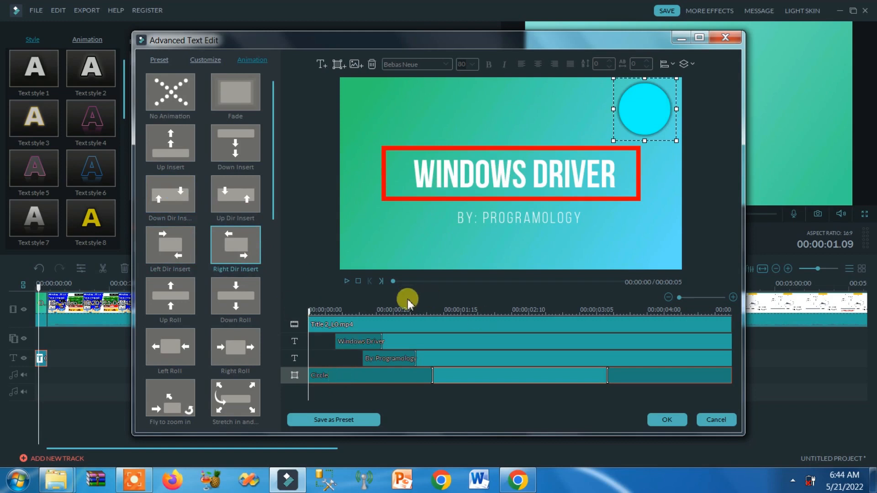
{"action": "left_click", "coordinate": [338, 65]}
{"action": "left_click", "coordinate": [303, 221]}
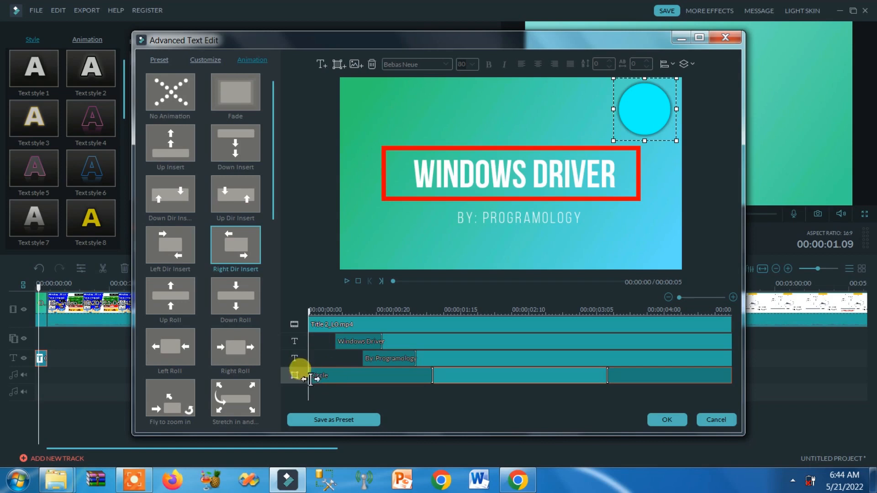
{"action": "left_click_drag", "start_coordinate": [310, 379], "coordinate": [418, 371]}
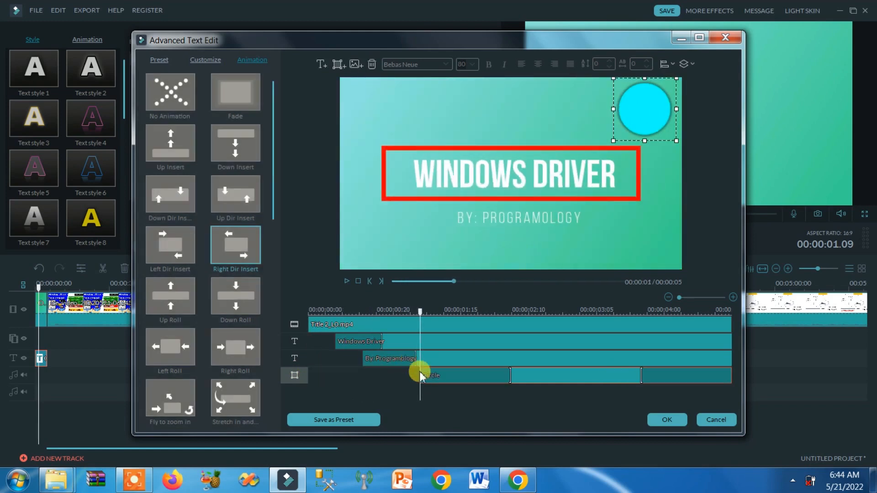
{"action": "left_click_drag", "start_coordinate": [644, 105], "coordinate": [644, 104]}
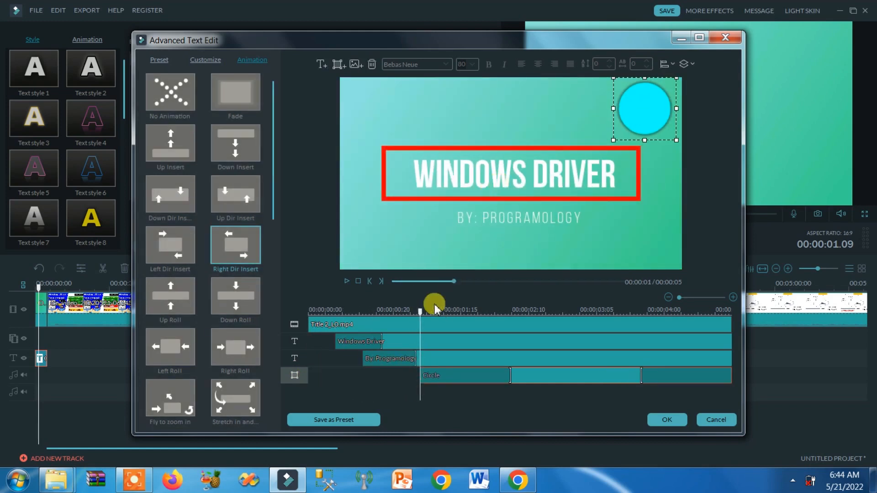
{"action": "left_click", "coordinate": [389, 282]}
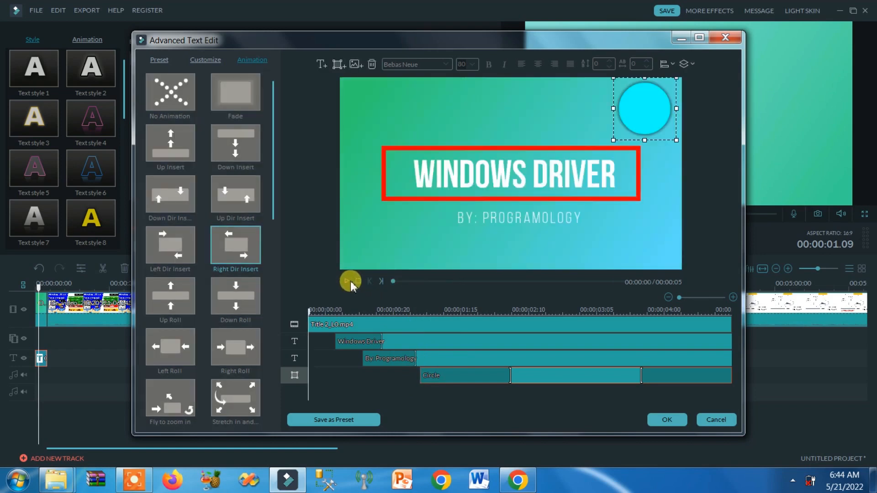
{"action": "left_click", "coordinate": [348, 281]}
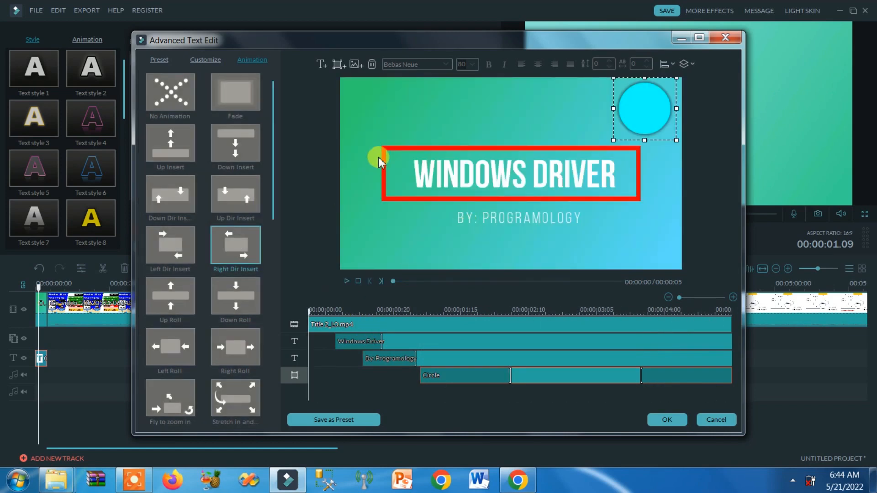
Insert the image device driver.png into the opener and place it in the upper-left corner of the frame.
{"action": "left_click", "coordinate": [356, 64]}
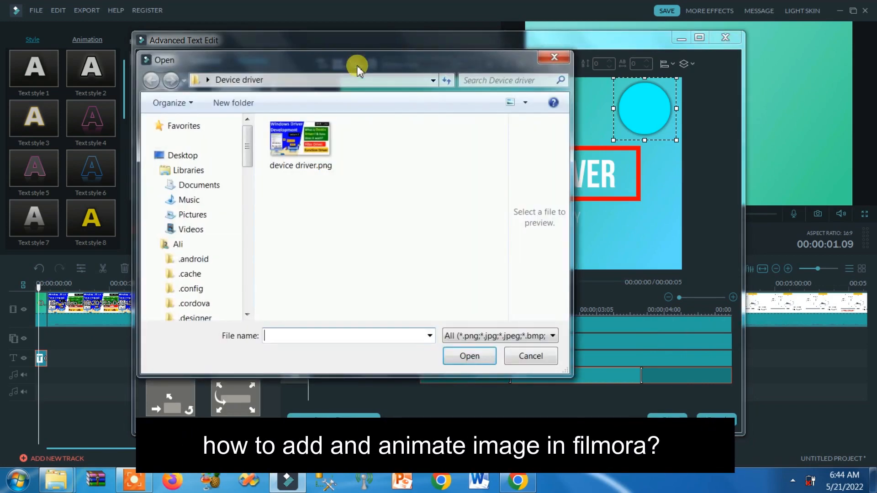
{"action": "left_click", "coordinate": [292, 146]}
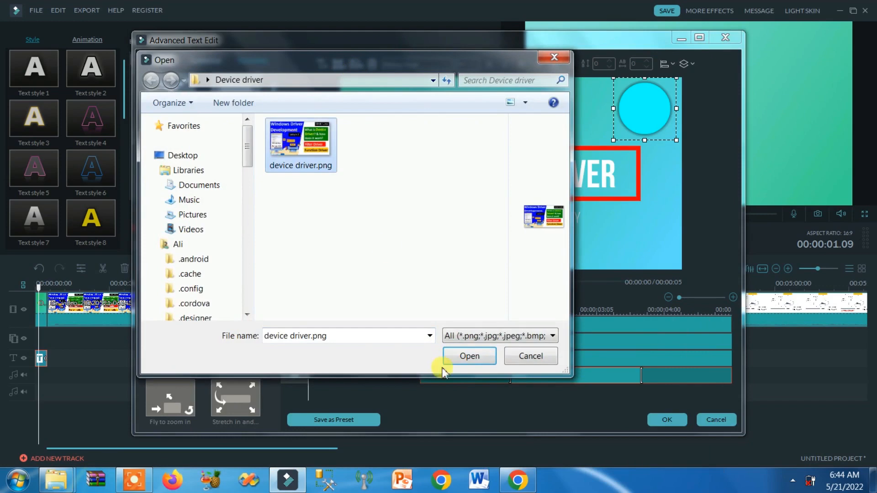
{"action": "left_click", "coordinate": [467, 355]}
{"action": "left_click_drag", "start_coordinate": [456, 163], "coordinate": [410, 120]}
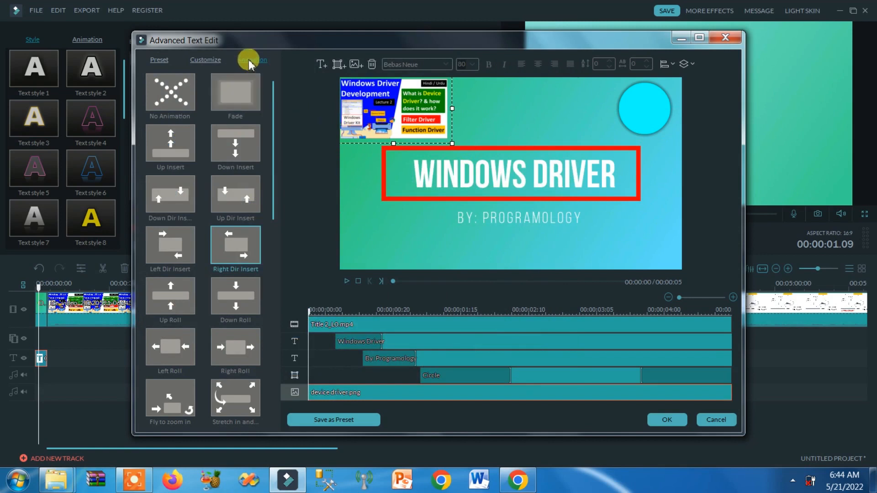
Apply the Left Dir Insert animation to the image and trim its layer's start to about 00:00:02:10, after the circle's entrance.
{"action": "double_click", "coordinate": [176, 243]}
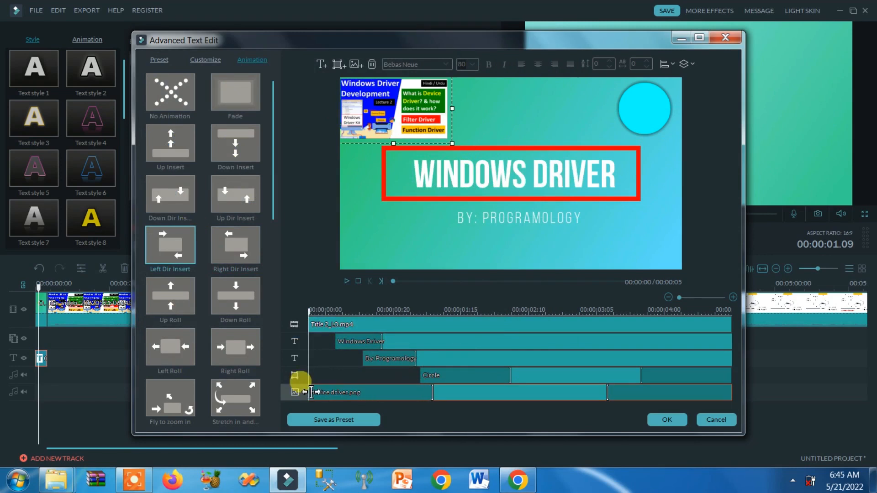
{"action": "left_click_drag", "start_coordinate": [310, 391], "coordinate": [516, 386]}
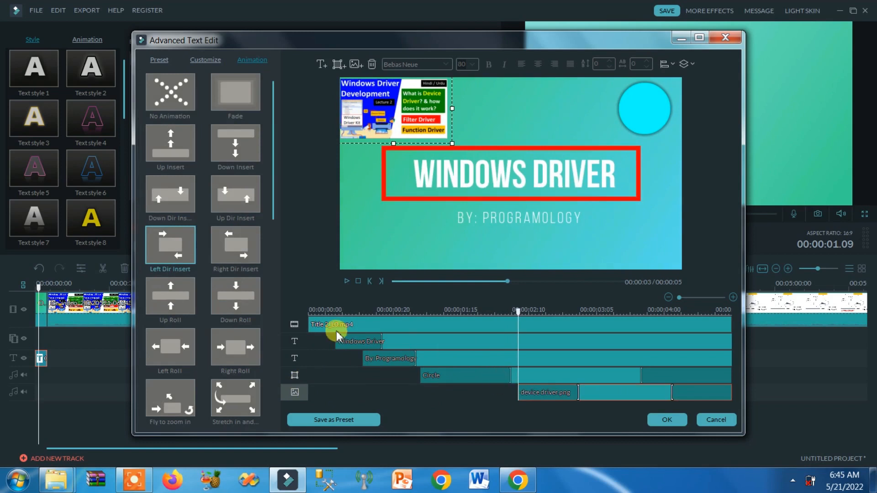
{"action": "left_click", "coordinate": [350, 337]}
{"action": "left_click", "coordinate": [385, 358]}
{"action": "left_click", "coordinate": [448, 373]}
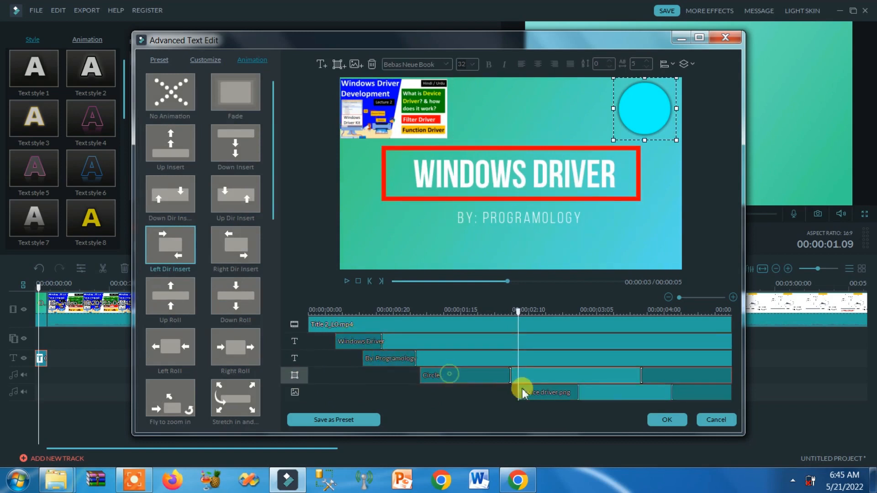
{"action": "left_click", "coordinate": [524, 392]}
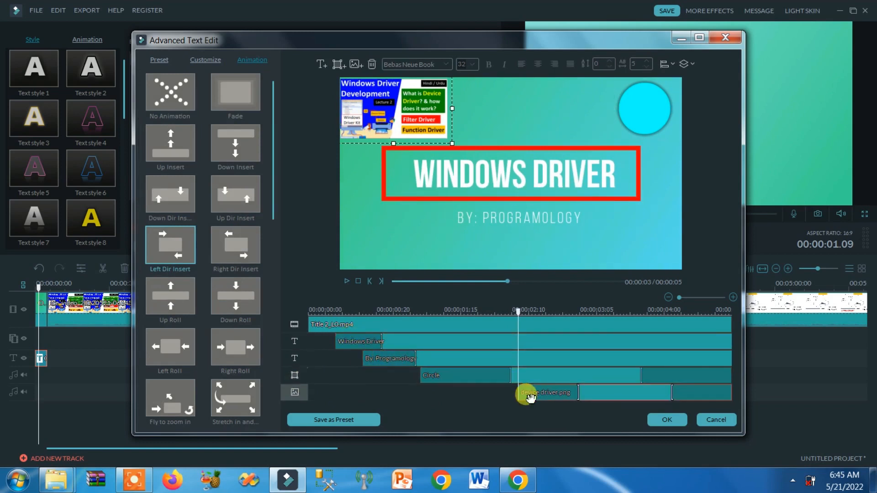
Remove the exit animations of the circle and image layers by extending their static parts to the end of the opener.
{"action": "left_click", "coordinate": [636, 376]}
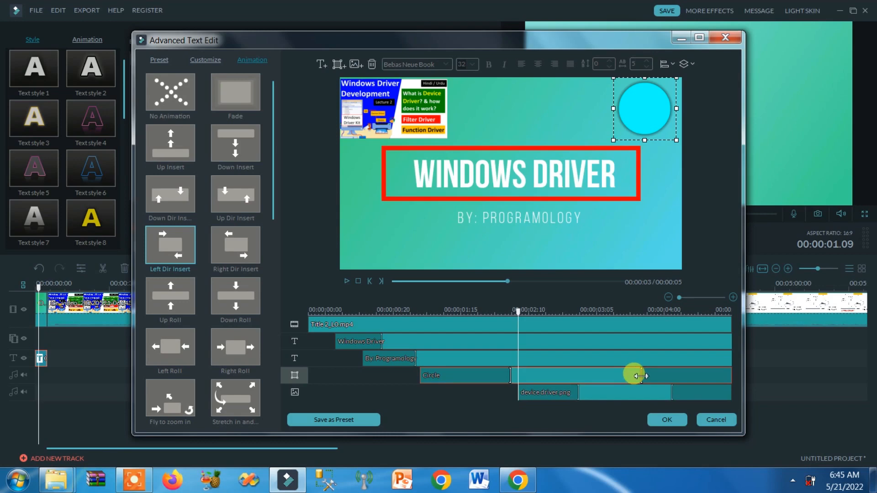
{"action": "left_click_drag", "start_coordinate": [641, 376], "coordinate": [733, 369]}
{"action": "left_click_drag", "start_coordinate": [662, 392], "coordinate": [722, 390]}
Play the closing part of the opener to check the circle and image without exit animations.
{"action": "left_click", "coordinate": [616, 316]}
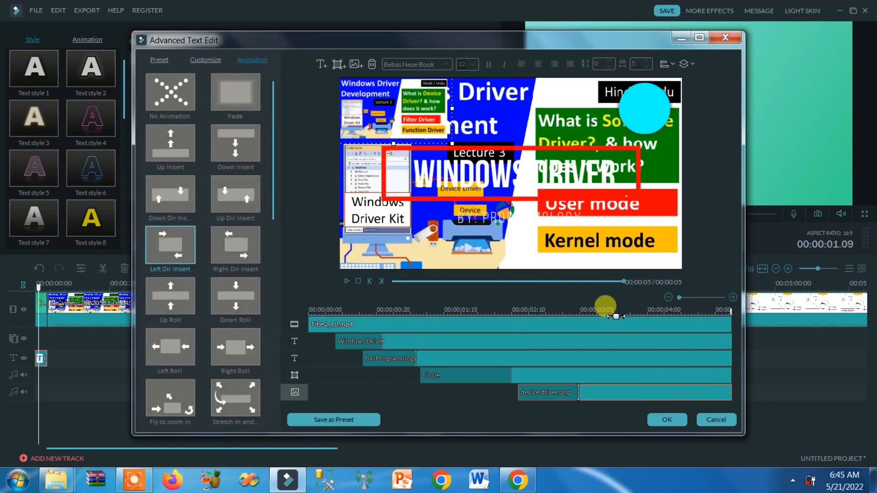
{"action": "left_click", "coordinate": [353, 281]}
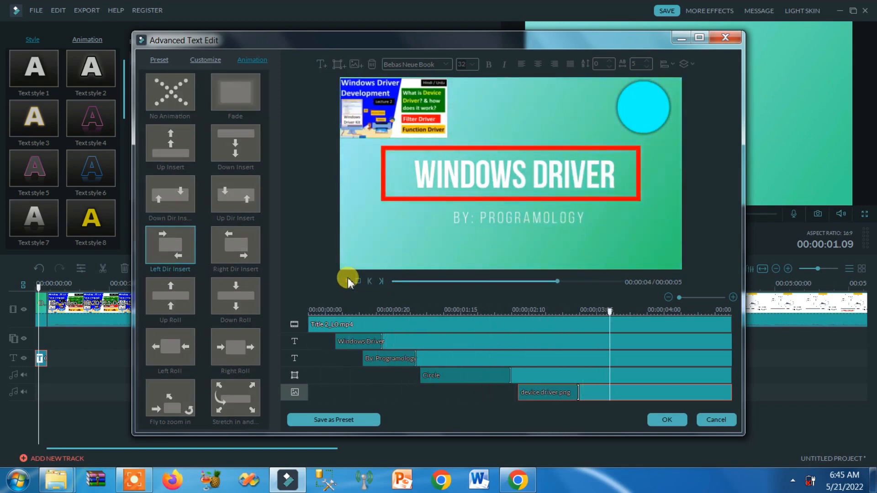
{"action": "left_click", "coordinate": [347, 281]}
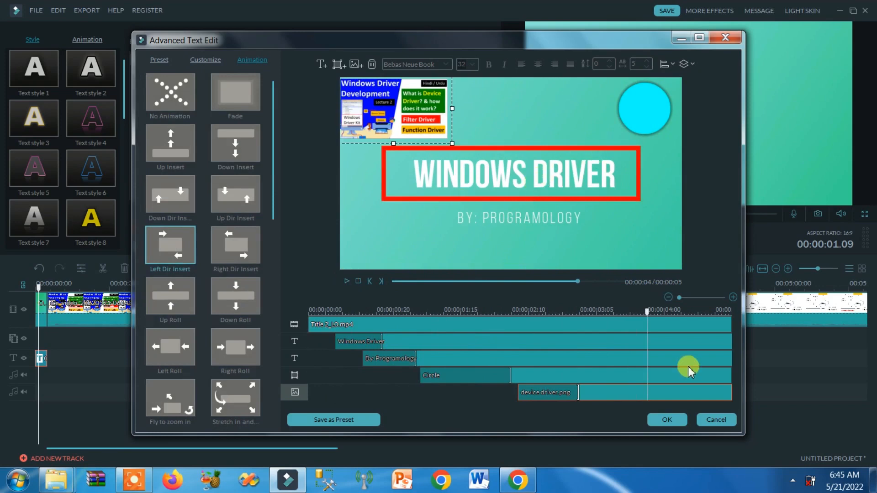
Discard the advanced text edits and replace the opener's title text with "Hello, World".
{"action": "left_click", "coordinate": [718, 419]}
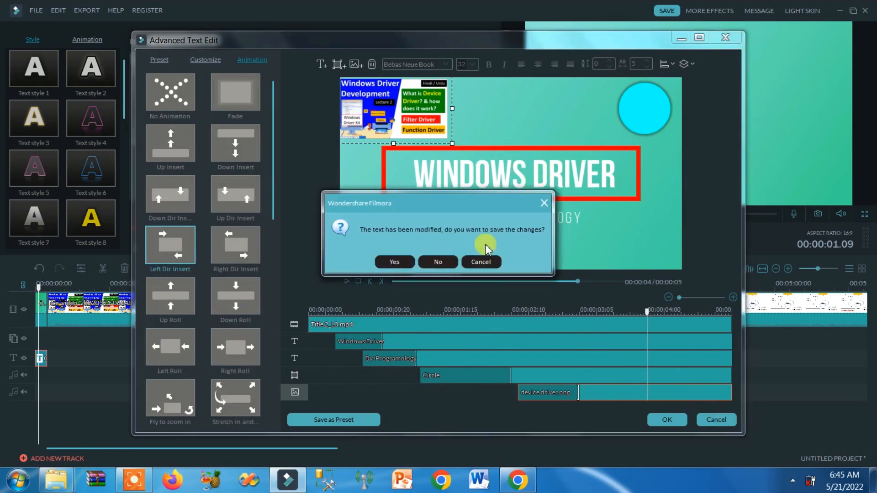
{"action": "left_click", "coordinate": [436, 261]}
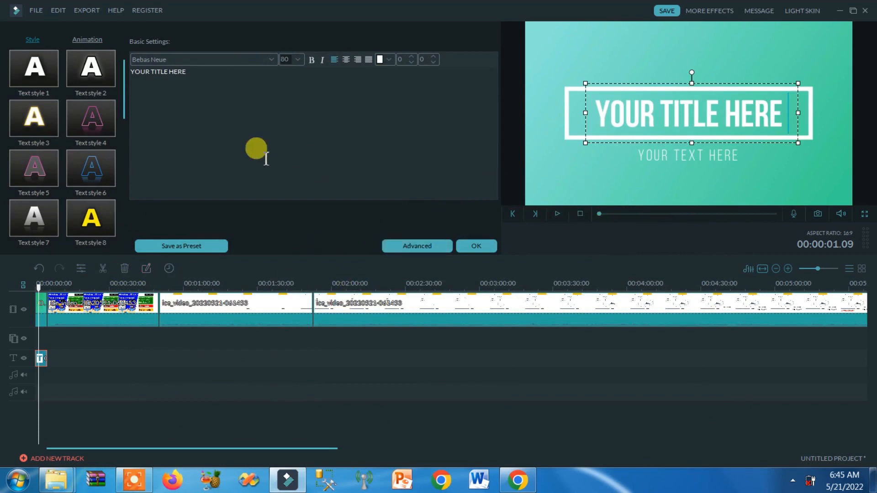
{"action": "left_click_drag", "start_coordinate": [210, 80], "coordinate": [71, 85]}
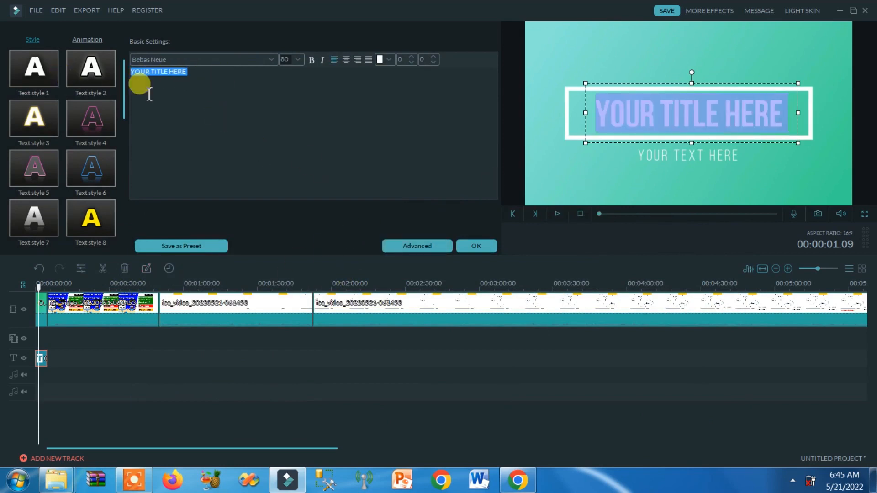
{"action": "type", "text": "Hello"}
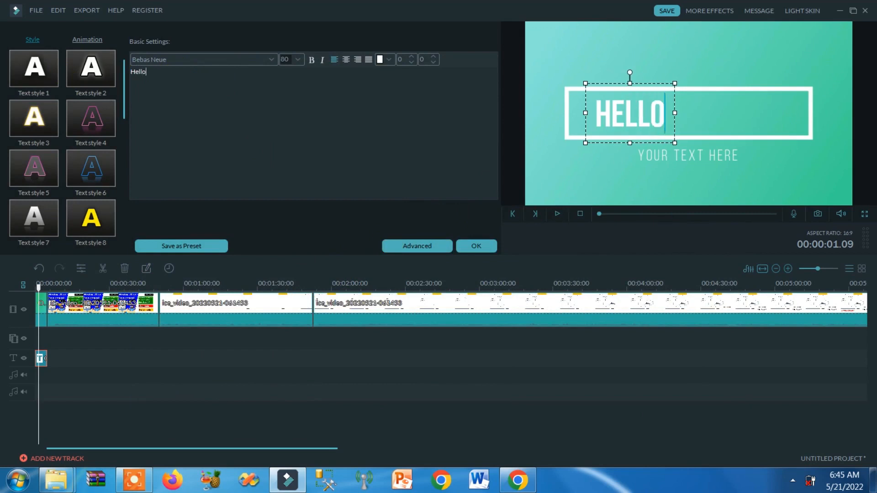
{"action": "type", "text": ", Workd"}
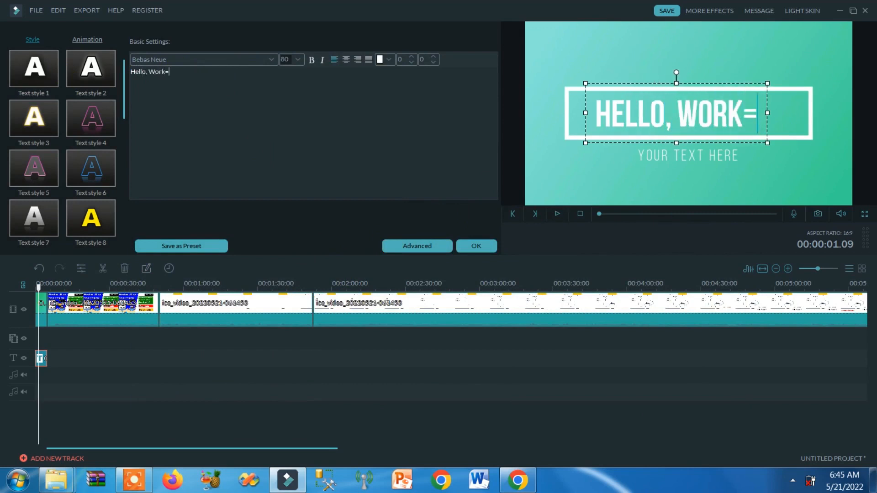
{"action": "key", "text": "BackSpace"}
{"action": "key", "text": "BackSpace"}
{"action": "type", "text": "ld"}
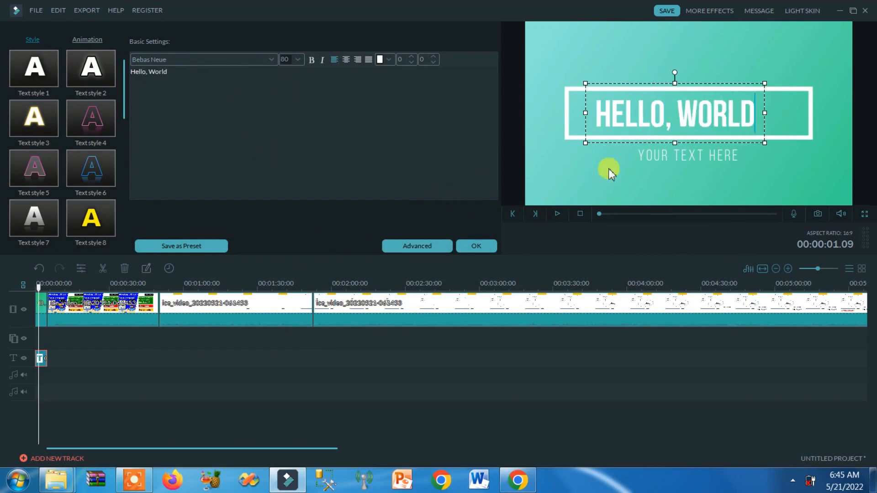
Replace the opener's subtitle with "I am learning" and confirm the text edits.
{"action": "left_click", "coordinate": [632, 161]}
{"action": "triple_click", "coordinate": [217, 74]}
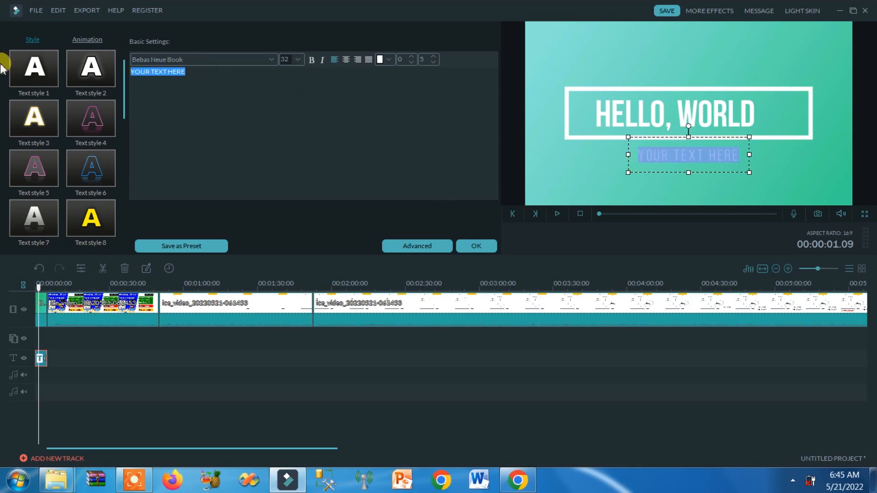
{"action": "type", "text": "I am learning"}
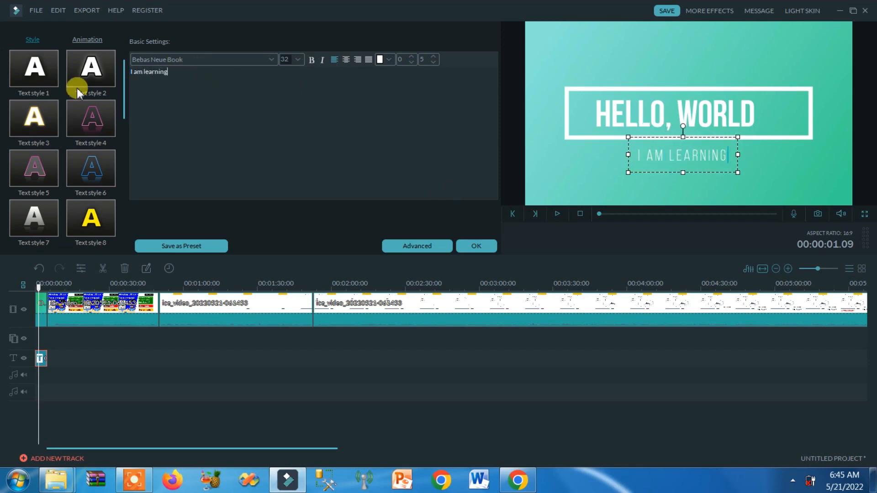
{"action": "left_click", "coordinate": [495, 245]}
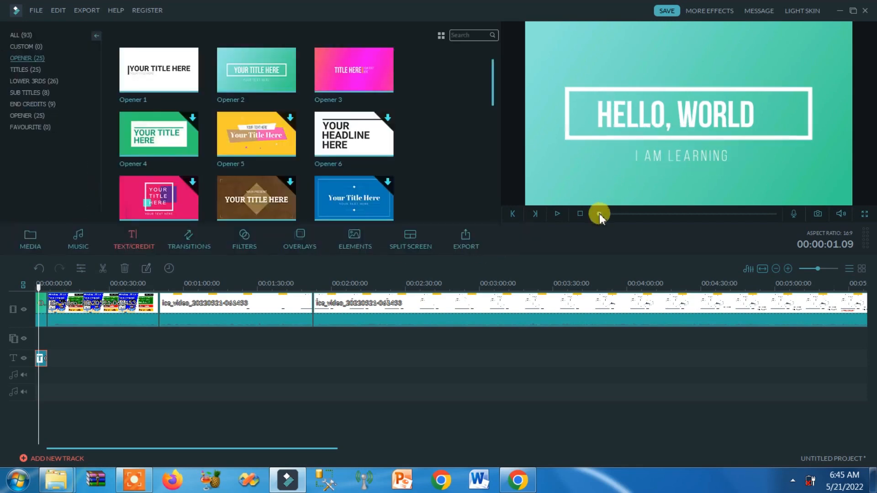
Play the opener from the beginning to check its new text, including a short part of the video that follows.
{"action": "left_click", "coordinate": [517, 214]}
{"action": "left_click", "coordinate": [557, 213]}
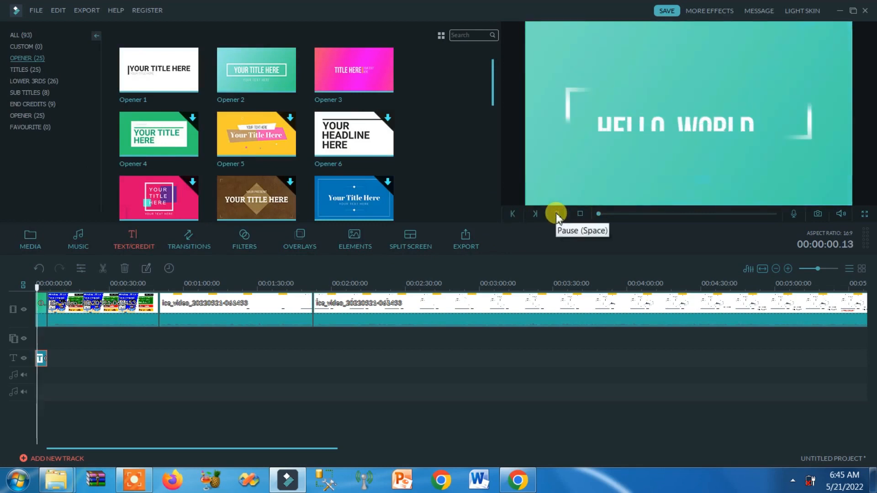
{"action": "double_click", "coordinate": [41, 359]}
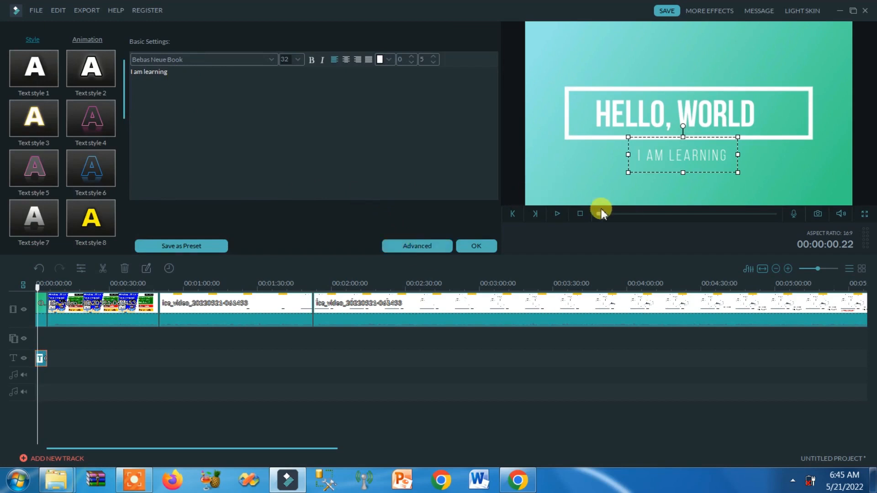
{"action": "left_click", "coordinate": [580, 213]}
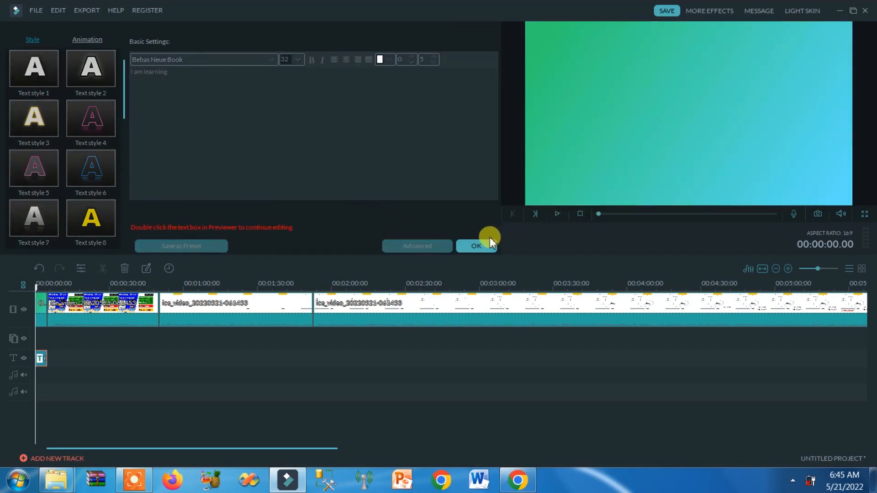
{"action": "left_click", "coordinate": [487, 242]}
{"action": "left_click", "coordinate": [557, 215]}
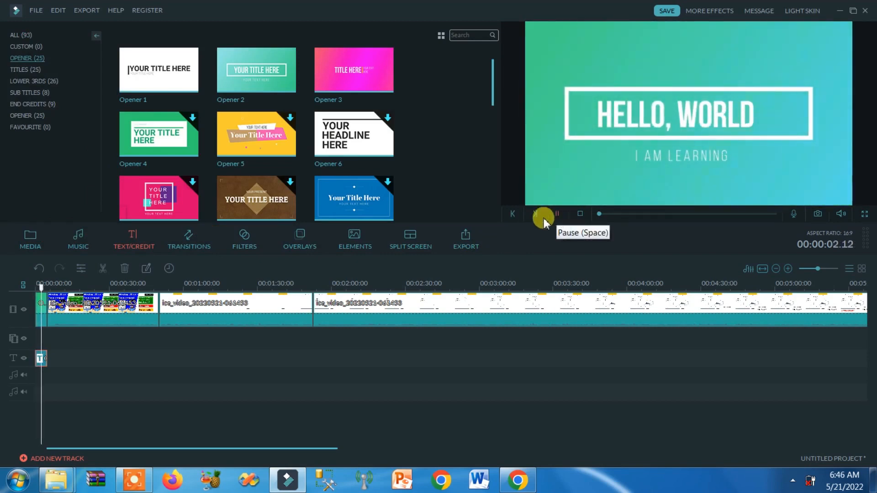
{"action": "left_click", "coordinate": [61, 283]}
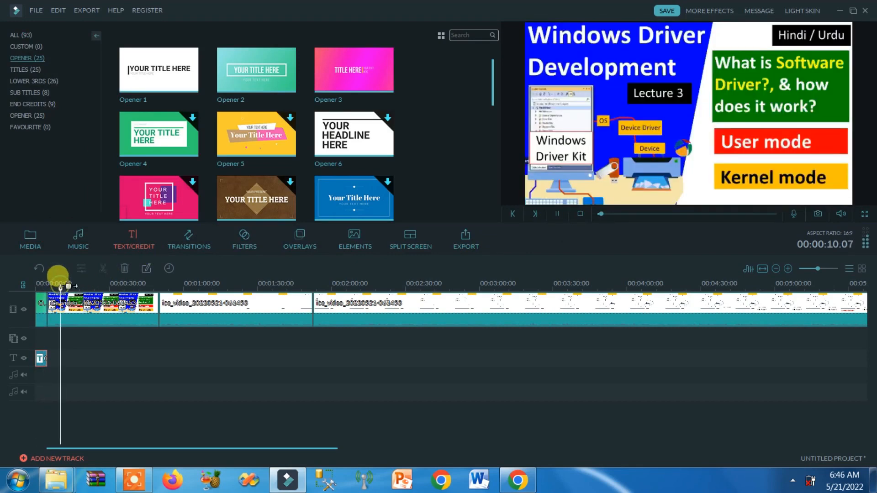
{"action": "left_click", "coordinate": [557, 214]}
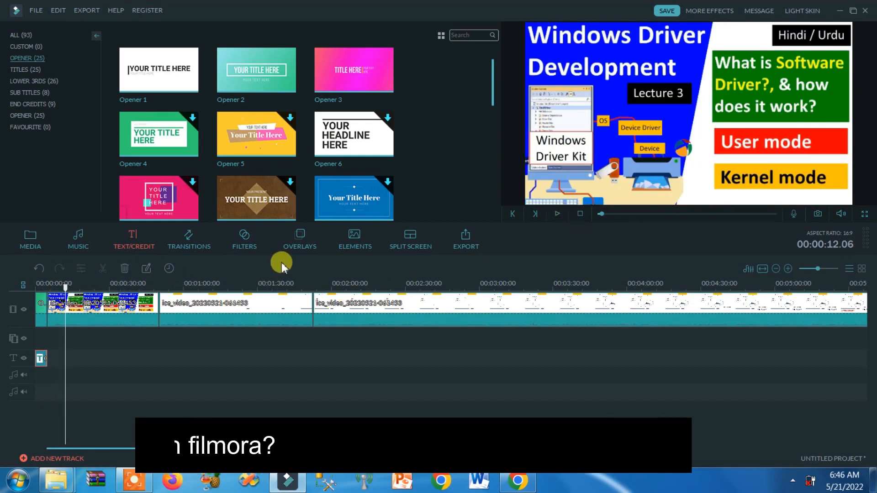
Play across the cut between the first and second ice_video clips to check how it looks without a transition.
{"action": "left_click", "coordinate": [150, 311]}
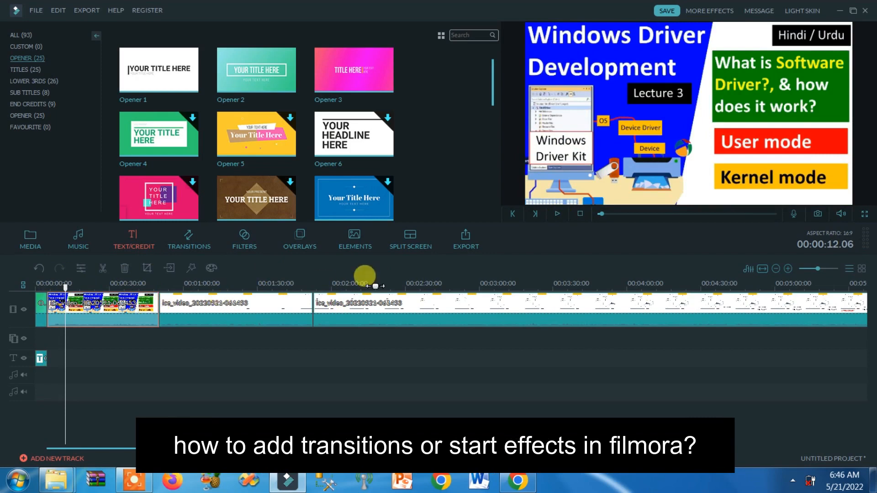
{"action": "left_click", "coordinate": [156, 284]}
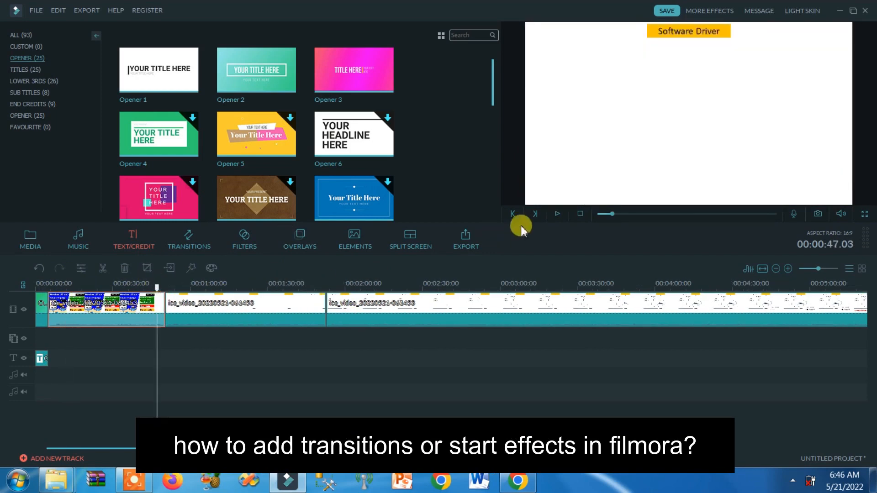
{"action": "left_click", "coordinate": [557, 214]}
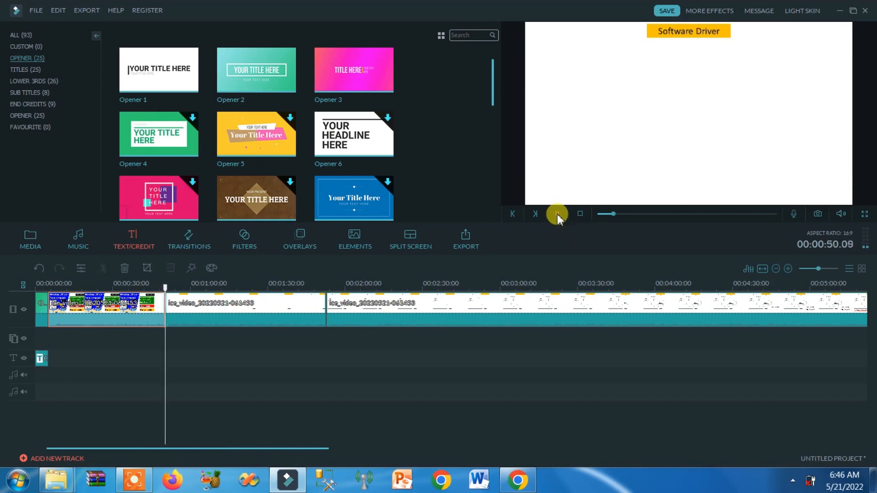
{"action": "left_click", "coordinate": [557, 214]}
{"action": "left_click", "coordinate": [159, 286]}
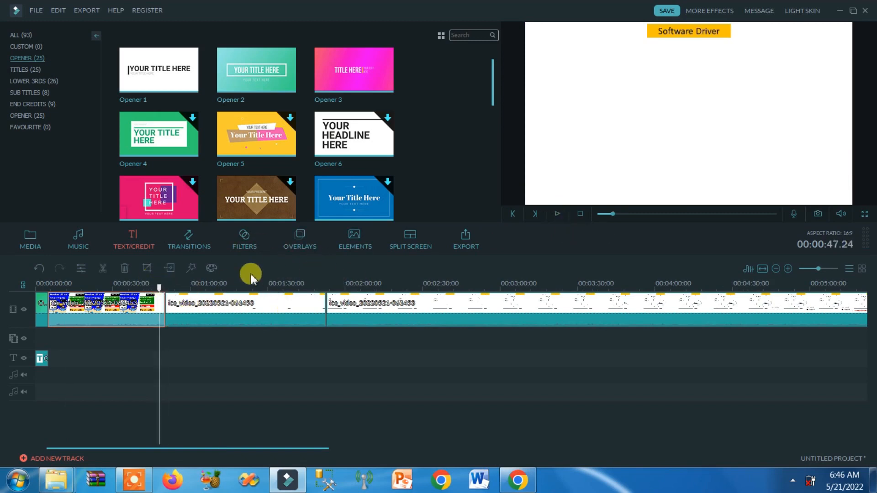
Browse the transitions library and preview the Blind_1 transition.
{"action": "left_click", "coordinate": [188, 238]}
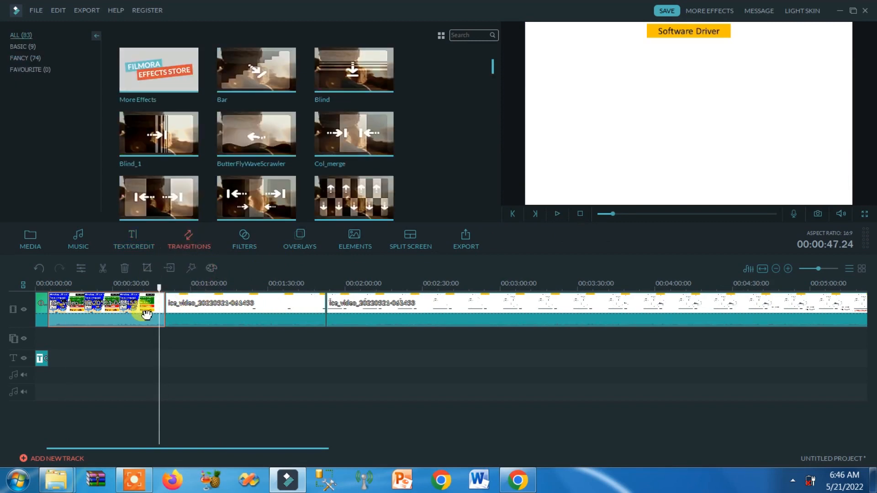
{"action": "scroll", "coordinate": [493, 69], "scroll_direction": "down", "scroll_amount": 1}
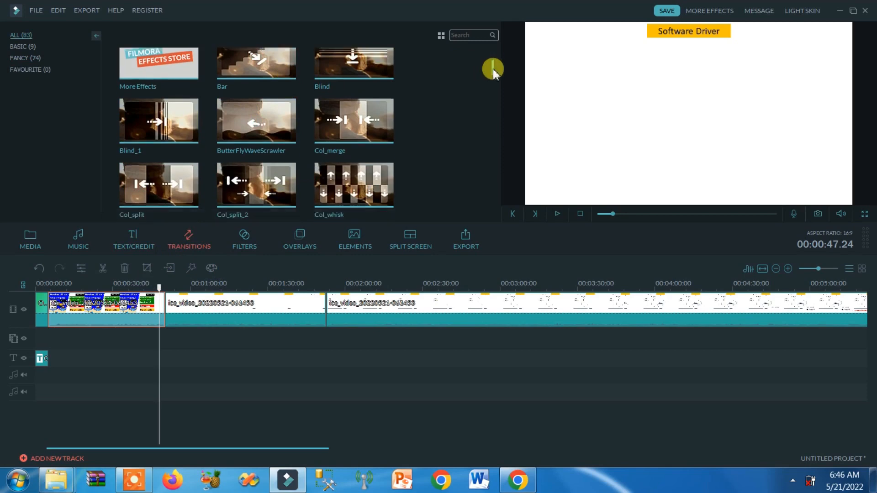
{"action": "left_click_drag", "start_coordinate": [492, 70], "coordinate": [491, 39]}
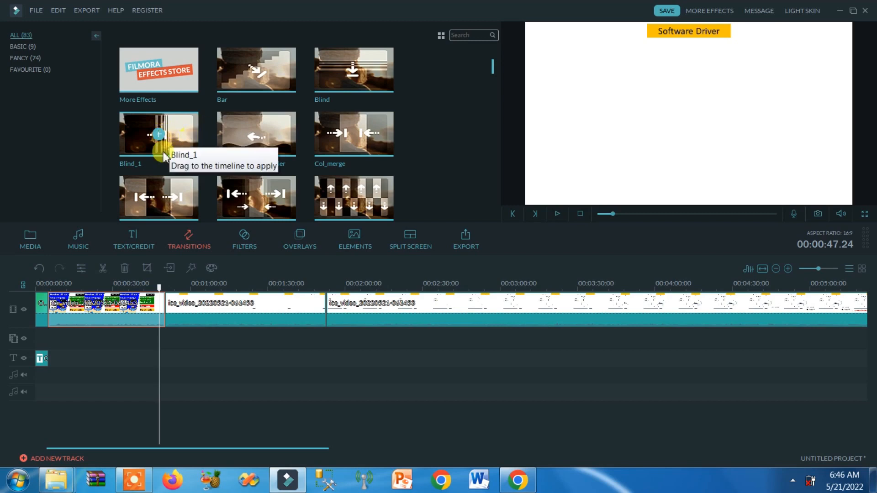
{"action": "left_click", "coordinate": [186, 133]}
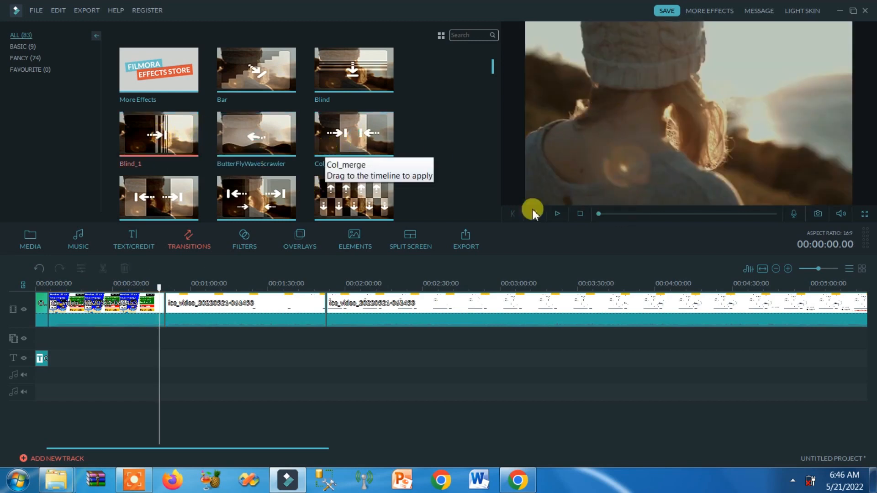
{"action": "left_click", "coordinate": [554, 216]}
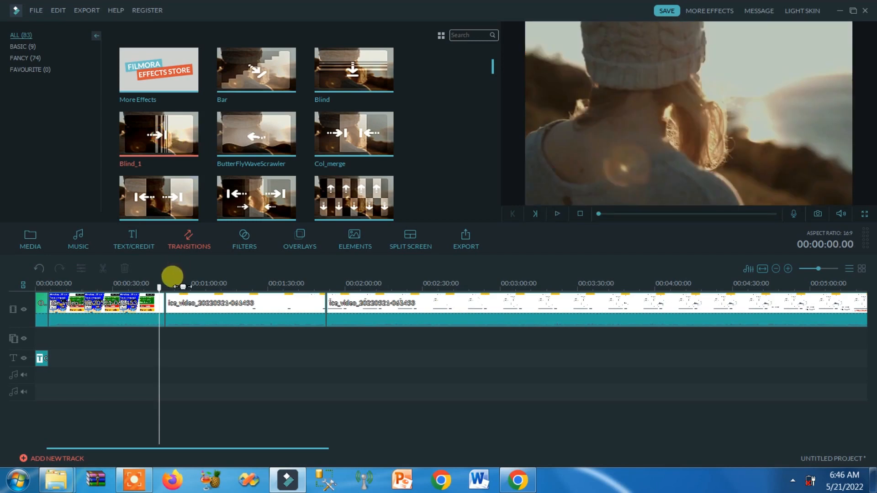
Apply the Blind_1 transition between the first and second ice_video clips and play it.
{"action": "left_click", "coordinate": [159, 304]}
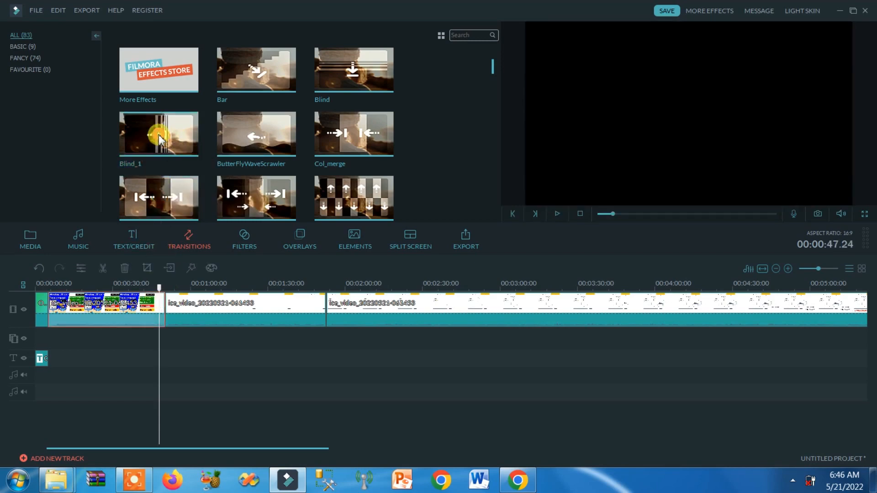
{"action": "mouse_move", "coordinate": [159, 137]}
{"action": "left_mouse_down"}
{"action": "mouse_move", "coordinate": [164, 325]}
{"action": "mouse_move", "coordinate": [157, 326]}
{"action": "left_mouse_up"}
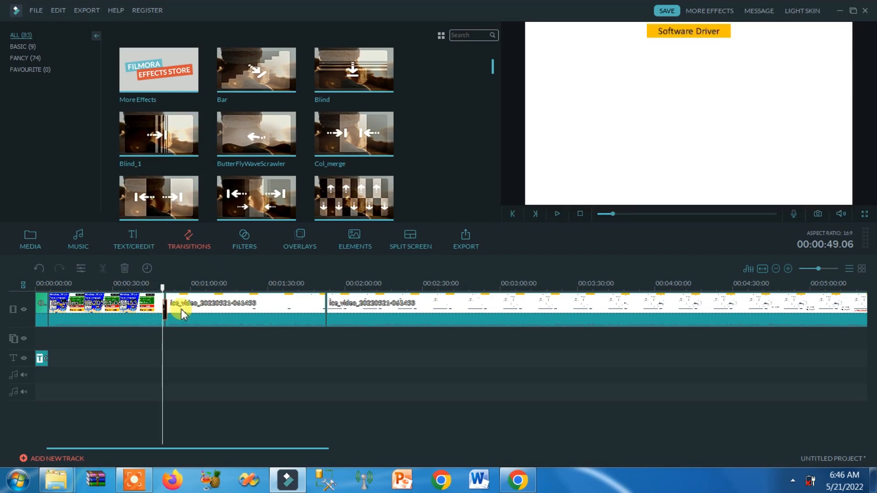
{"action": "left_click", "coordinate": [557, 217]}
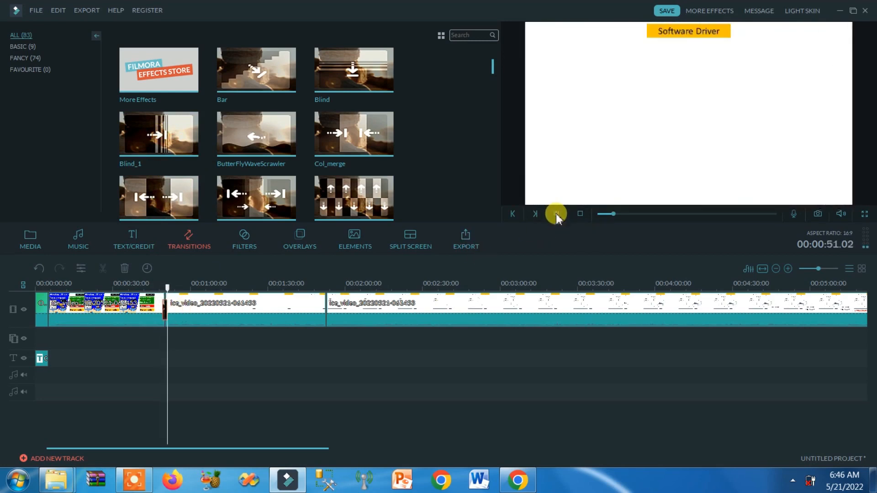
Apply the Erase transition between the second and third ice_video clips and play it.
{"action": "left_click", "coordinate": [318, 288]}
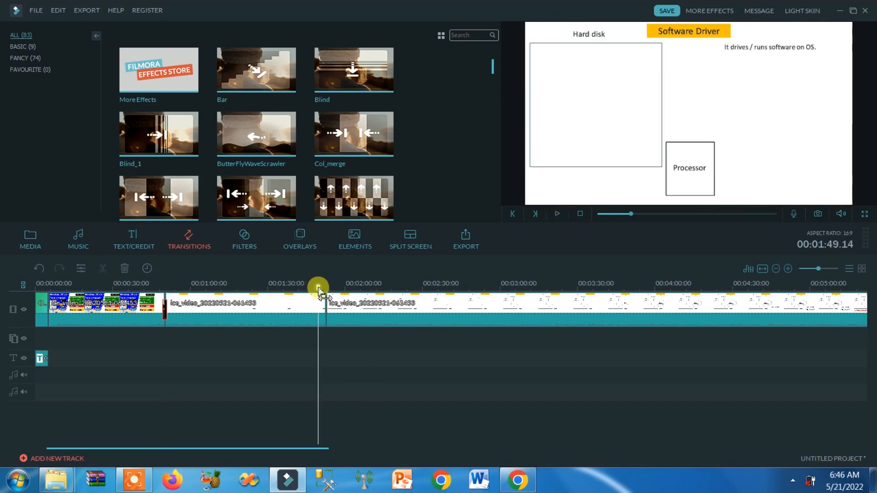
{"action": "left_click", "coordinate": [319, 301]}
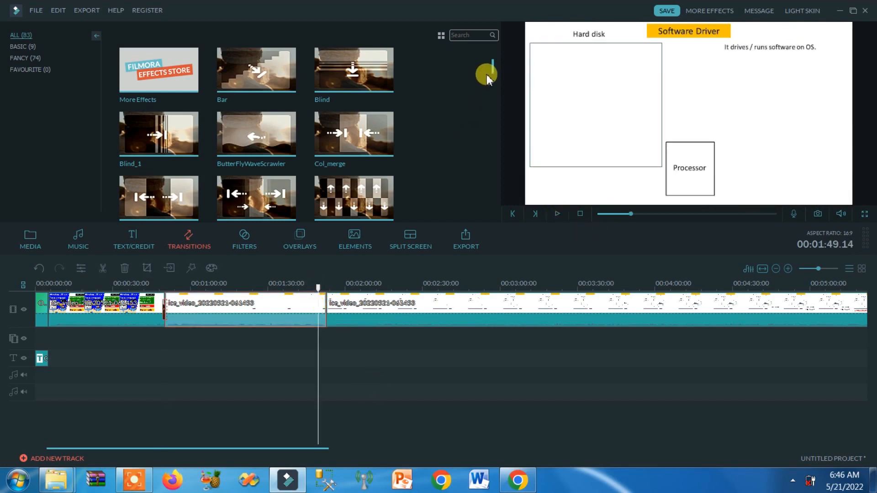
{"action": "left_click_drag", "start_coordinate": [493, 73], "coordinate": [499, 117]}
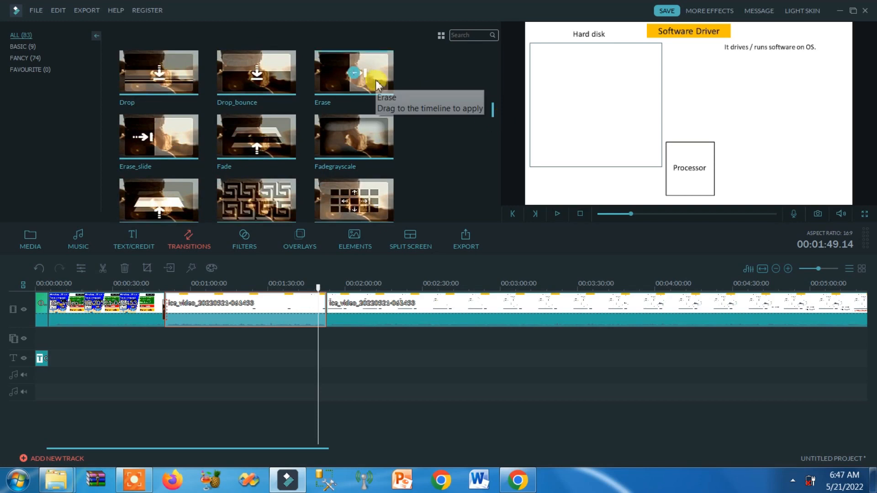
{"action": "left_click", "coordinate": [355, 77]}
{"action": "double_click", "coordinate": [355, 77]}
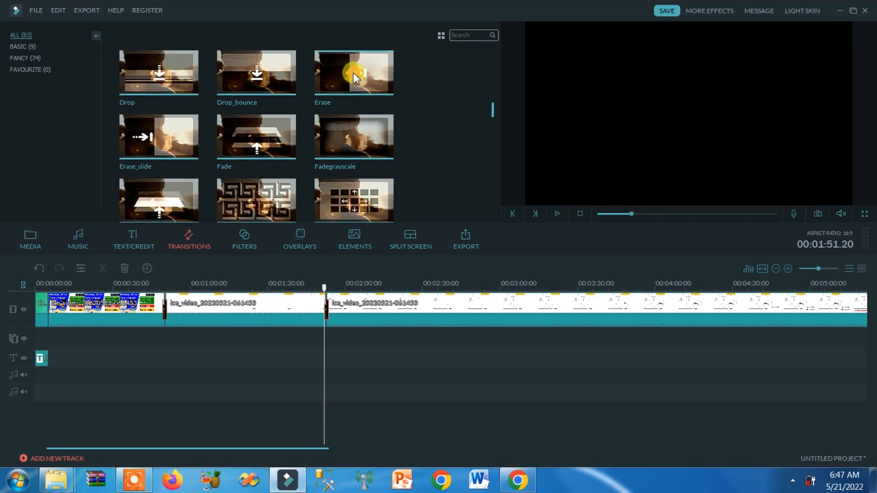
{"action": "left_click", "coordinate": [558, 215]}
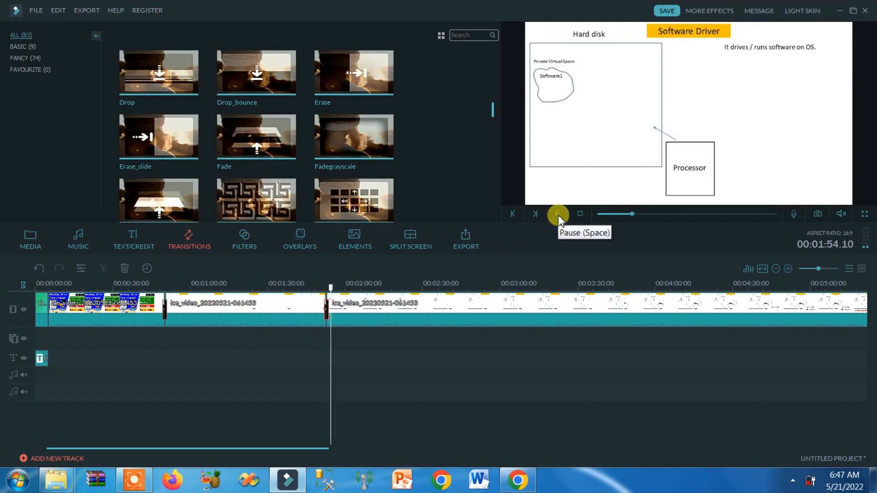
{"action": "left_click", "coordinate": [558, 215]}
Undo the Erase transition between the second and third clips and redo it.
{"action": "left_click", "coordinate": [335, 305]}
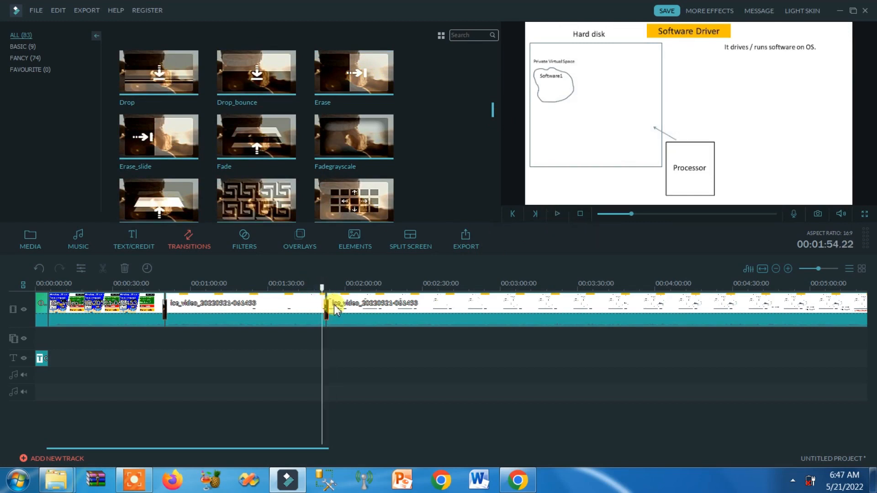
{"action": "key", "text": "ctrl+z"}
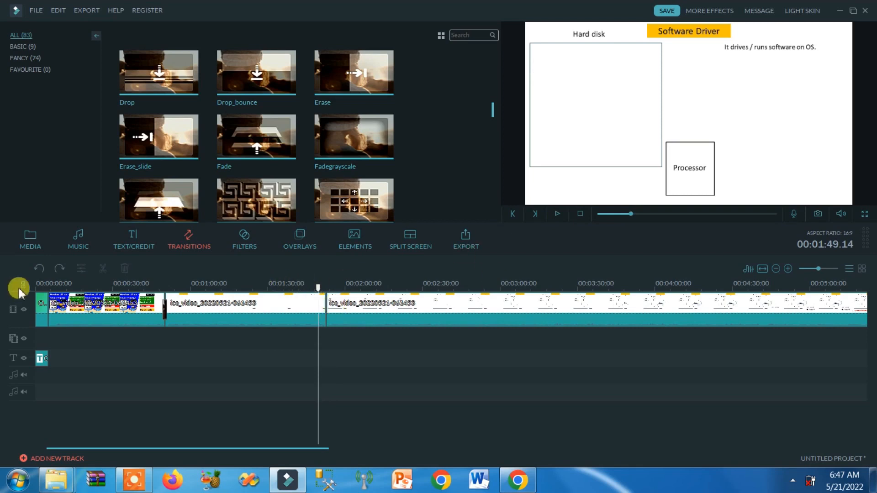
{"action": "left_click", "coordinate": [59, 269]}
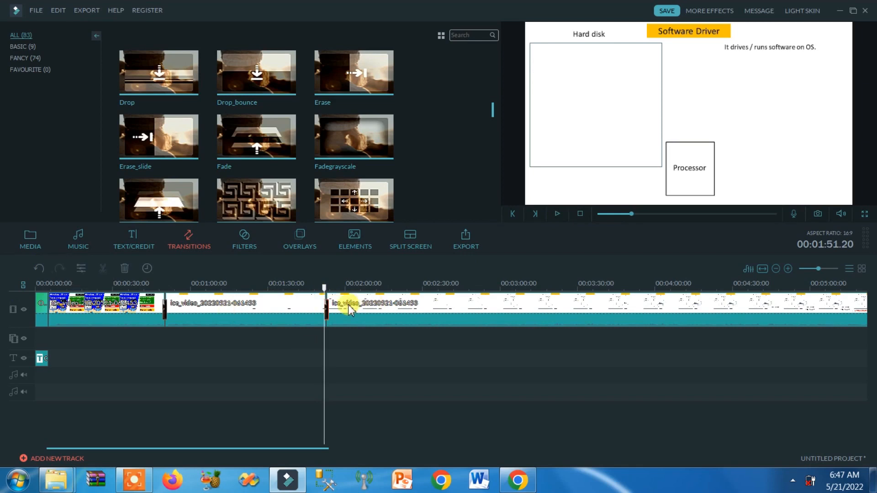
Try the Flash transition in place of Erase between the second and third ice_video clips, play it and undo it.
{"action": "left_click", "coordinate": [38, 267]}
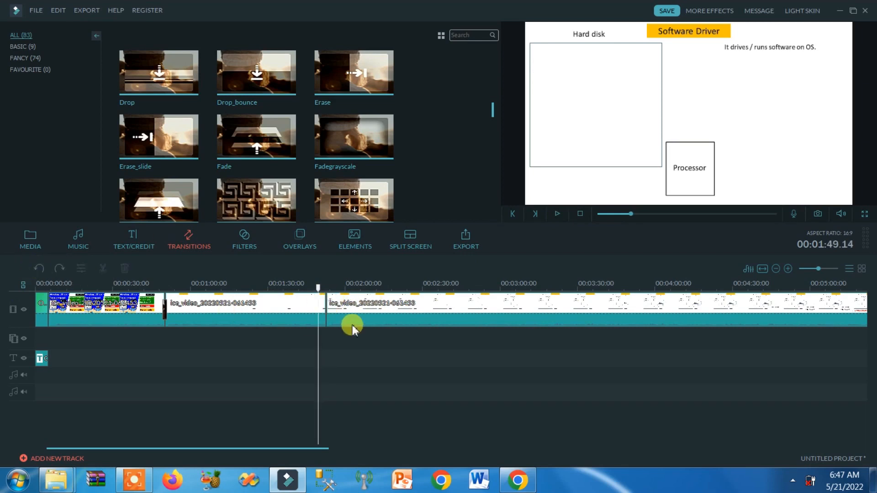
{"action": "left_click", "coordinate": [189, 206]}
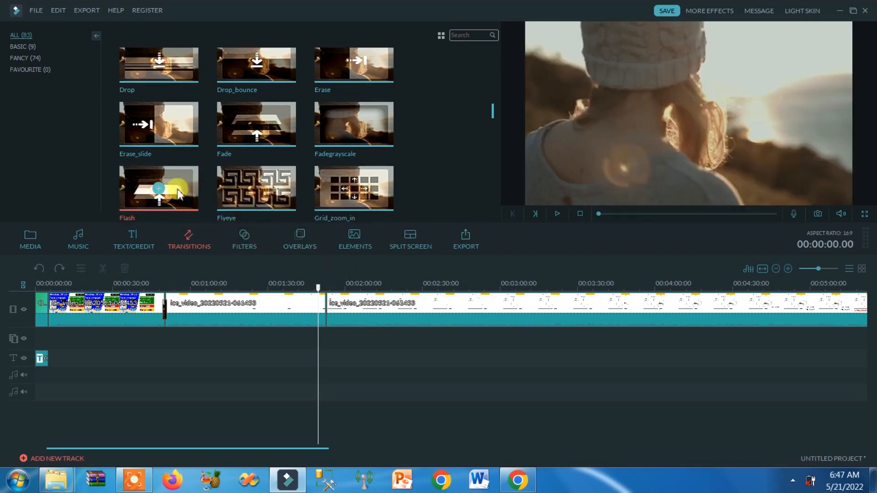
{"action": "left_click", "coordinate": [557, 213]}
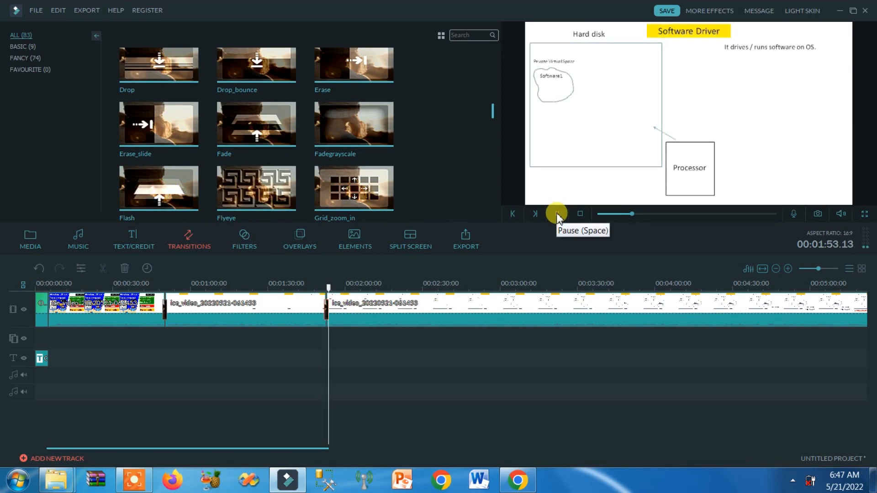
{"action": "left_click", "coordinate": [368, 267]}
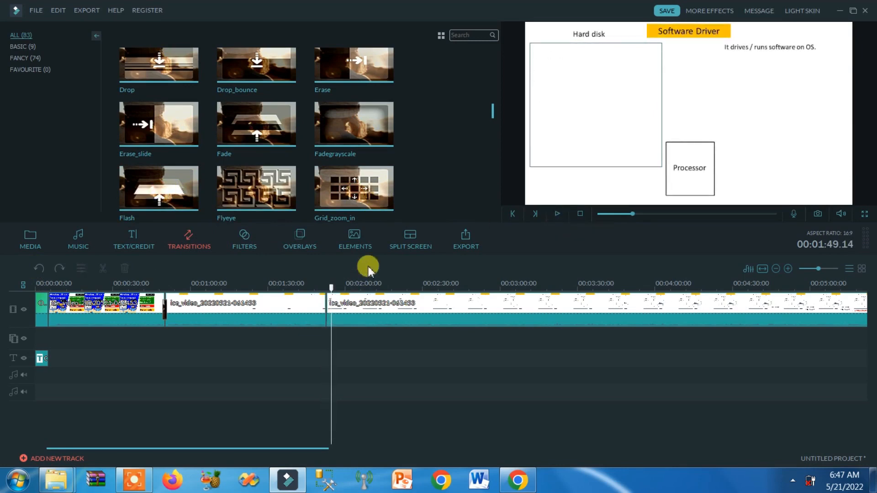
Apply the Ripper transition between the second and third ice_video clips and play it.
{"action": "left_click_drag", "start_coordinate": [489, 109], "coordinate": [494, 140]}
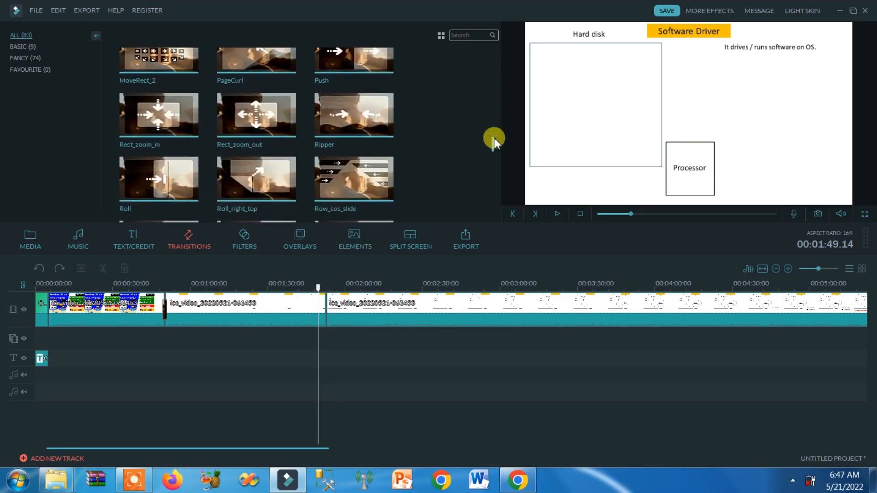
{"action": "left_click", "coordinate": [365, 120]}
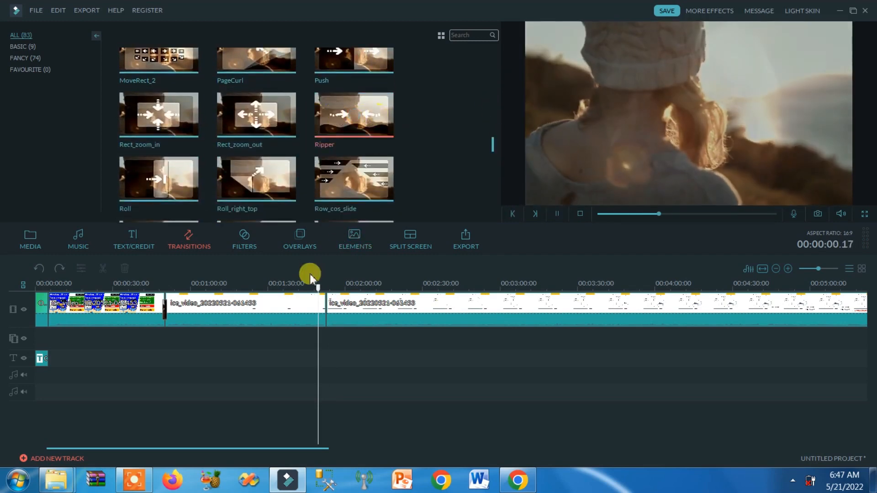
{"action": "left_click", "coordinate": [307, 305]}
{"action": "left_click", "coordinate": [366, 119]}
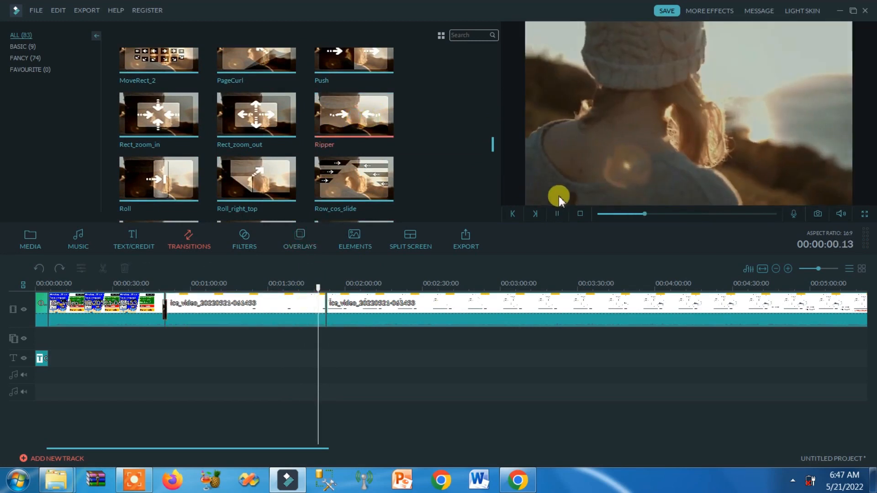
{"action": "left_click", "coordinate": [296, 306]}
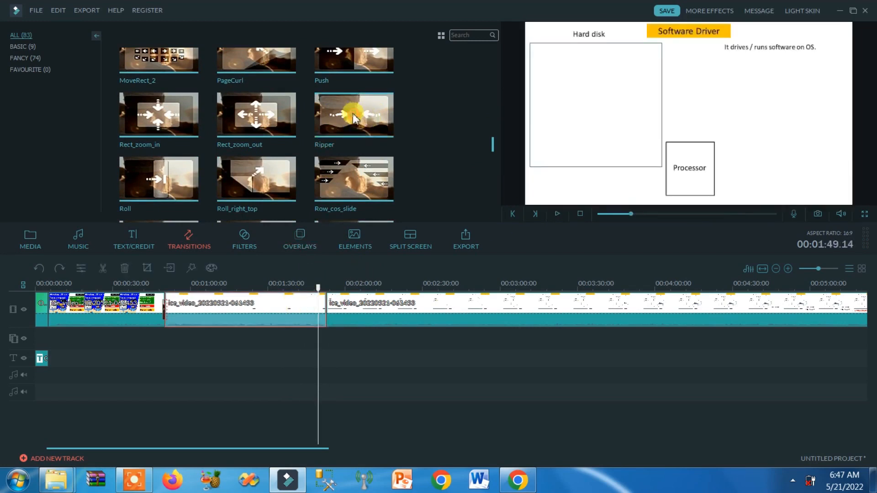
{"action": "left_click", "coordinate": [557, 215]}
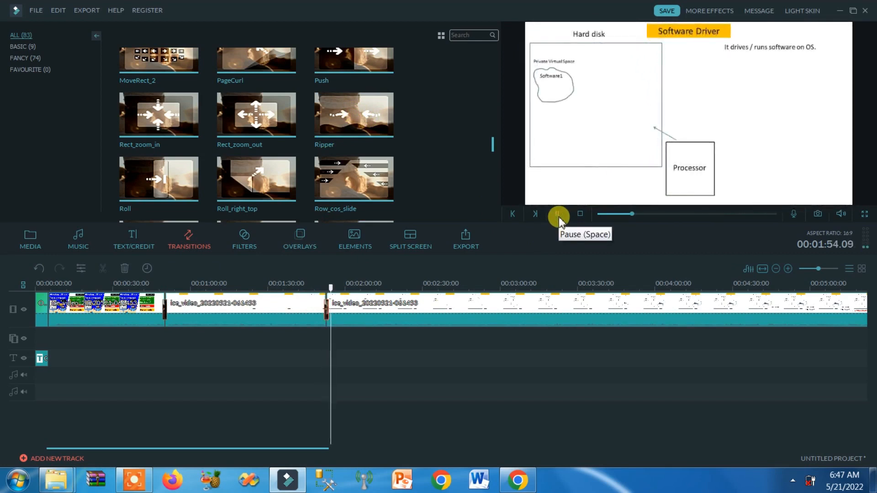
{"action": "left_click", "coordinate": [558, 217]}
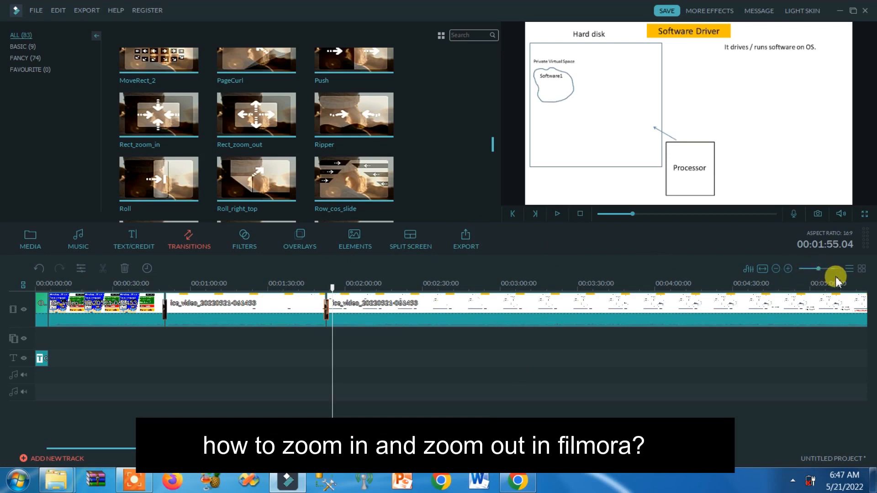
Zoom the timeline out until every clip fits in view and move the playhead to the end of the last clip.
{"action": "left_click", "coordinate": [788, 270]}
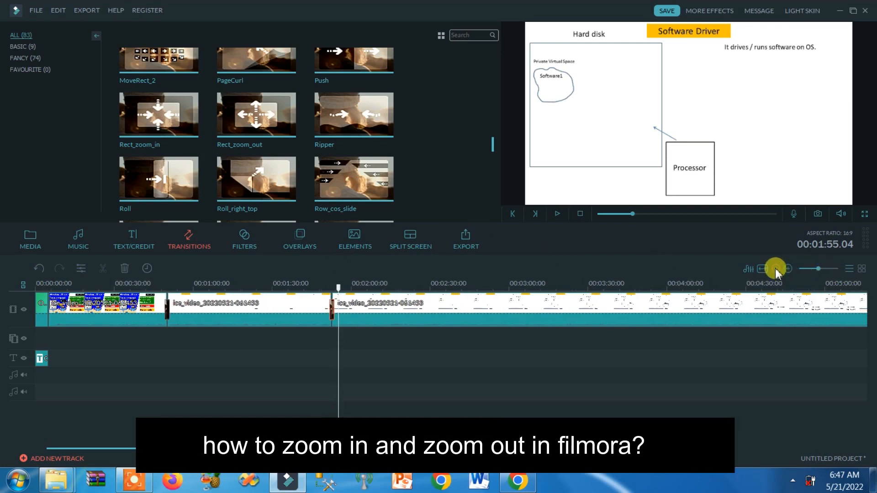
{"action": "left_click", "coordinate": [775, 269]}
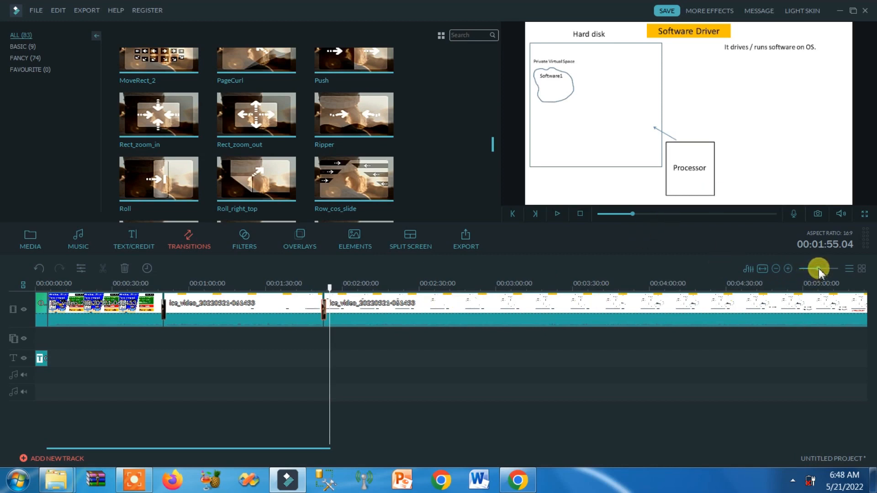
{"action": "left_click_drag", "start_coordinate": [818, 271], "coordinate": [811, 273]}
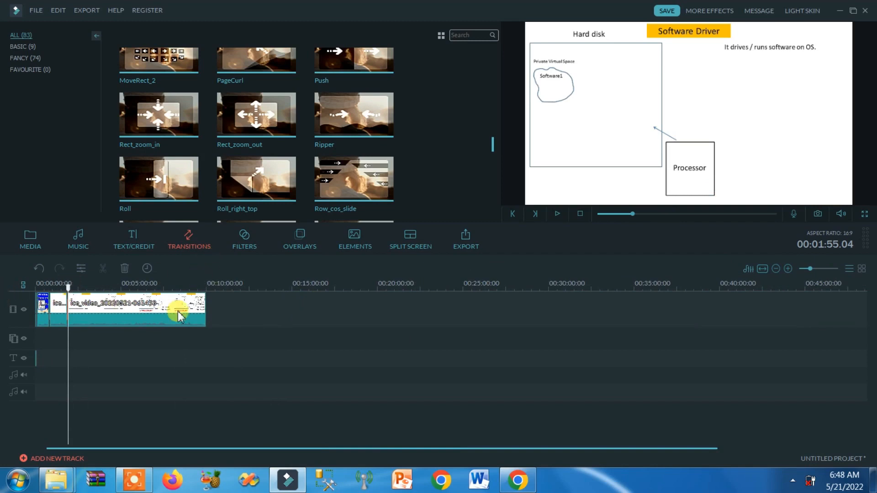
{"action": "left_click", "coordinate": [32, 237]}
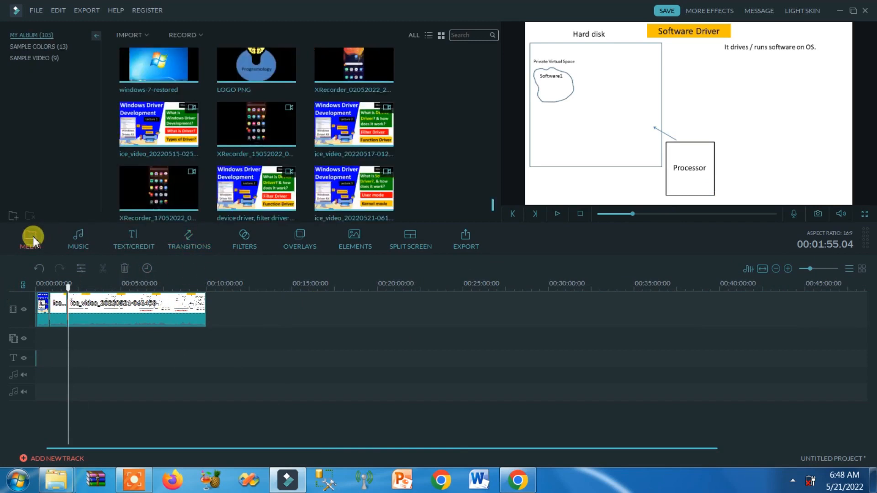
{"action": "left_click", "coordinate": [208, 287]}
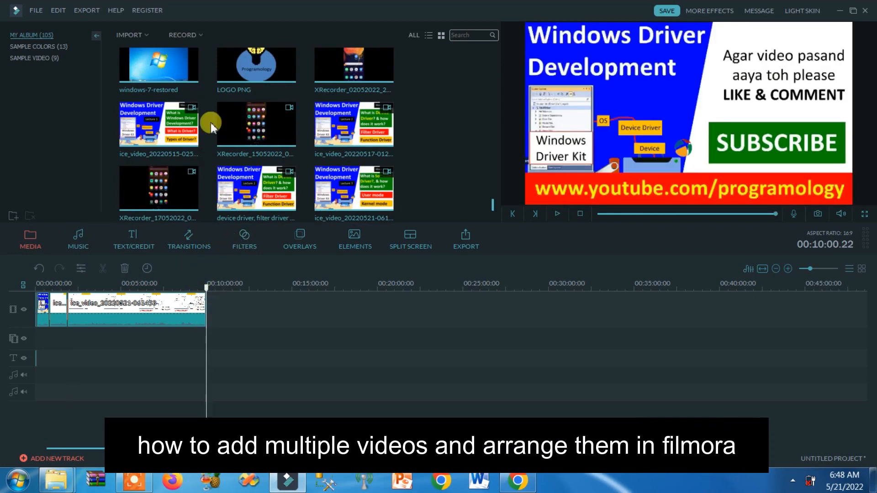
Try to import ice_video_20220521-063125.mp4 from the Record Videos folder into the media library.
{"action": "left_click", "coordinate": [131, 35]}
{"action": "left_click", "coordinate": [147, 50]}
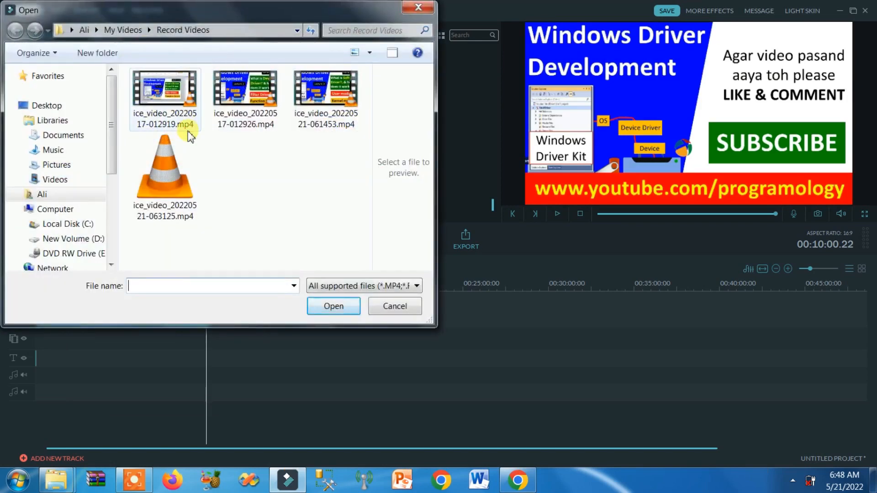
{"action": "left_click", "coordinate": [183, 163]}
{"action": "left_click", "coordinate": [343, 303]}
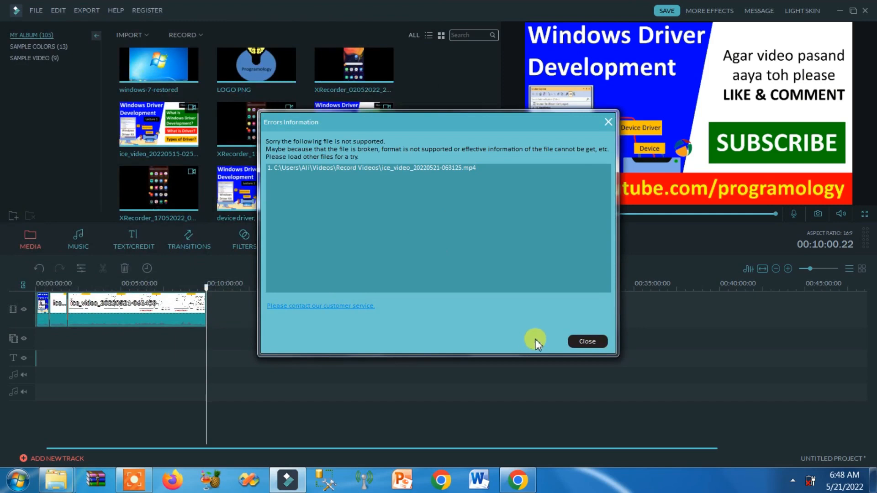
{"action": "left_click", "coordinate": [586, 342]}
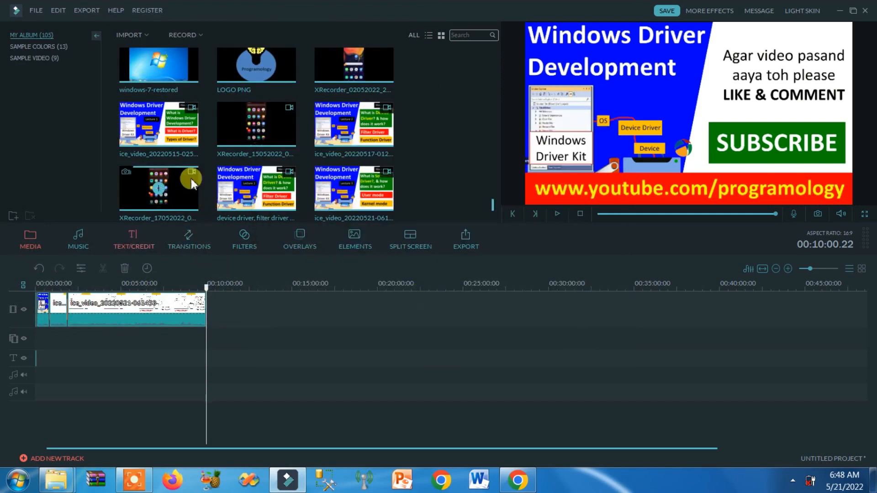
Import cmd commands.wmv from the IMPORTANT VIDEOS folder on the Desktop into the media library.
{"action": "left_click", "coordinate": [135, 37]}
{"action": "left_click", "coordinate": [137, 53]}
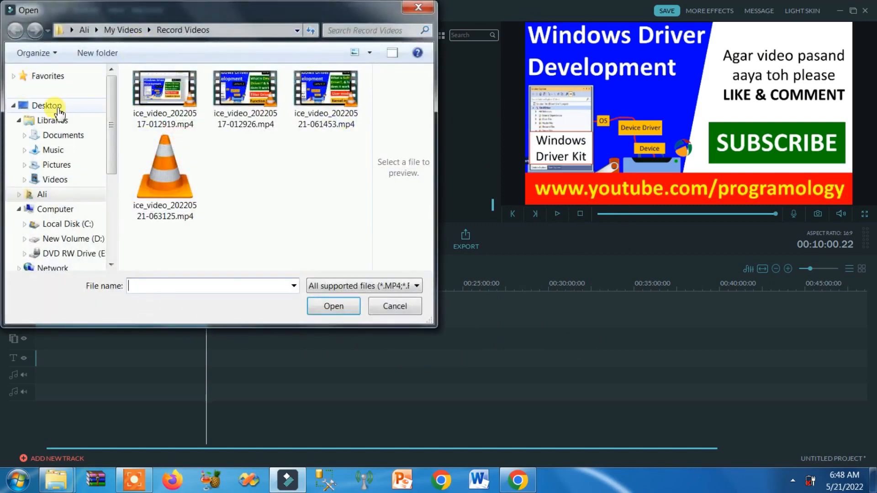
{"action": "left_click", "coordinate": [60, 109]}
{"action": "left_click", "coordinate": [209, 161]}
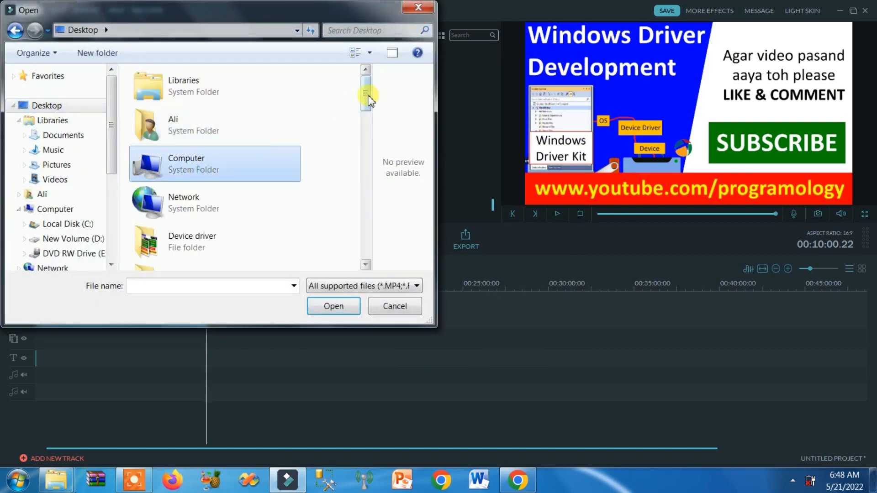
{"action": "left_click_drag", "start_coordinate": [368, 99], "coordinate": [375, 126]}
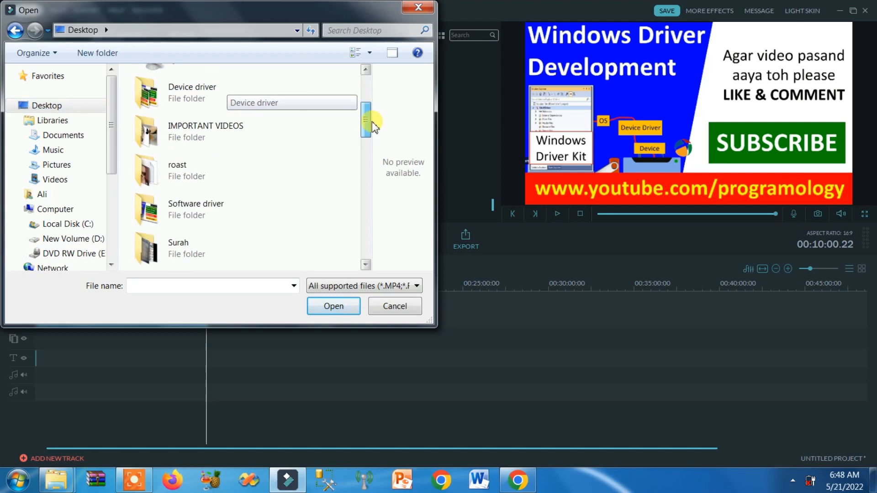
{"action": "double_click", "coordinate": [223, 138]}
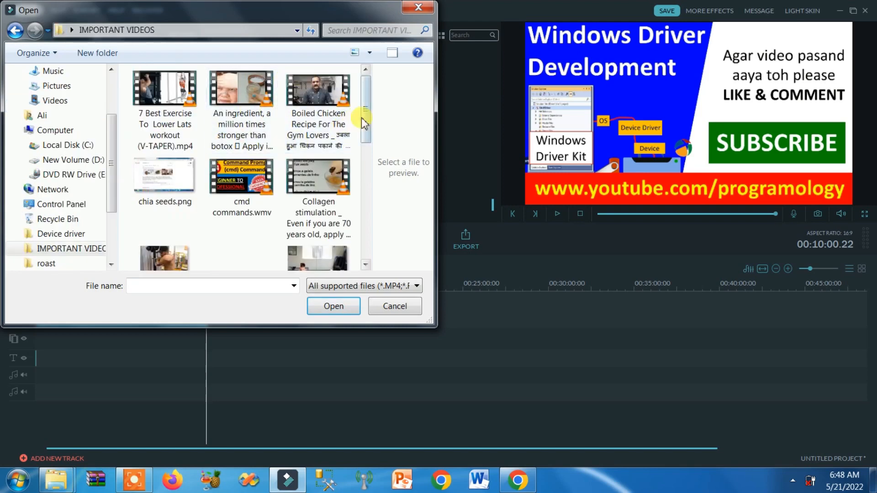
{"action": "left_click", "coordinate": [242, 179]}
{"action": "left_click", "coordinate": [323, 307]}
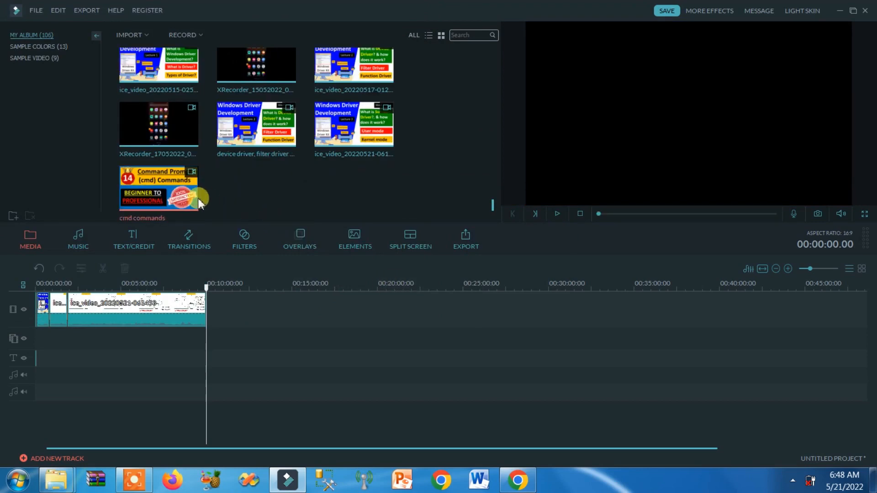
Append the cmd commands, XRecorder_17052022 and XRecorder_15052022 videos in that order after the last clip on the video track.
{"action": "mouse_move", "coordinate": [173, 188]}
{"action": "left_click_drag", "start_coordinate": [162, 191], "coordinate": [231, 291]}
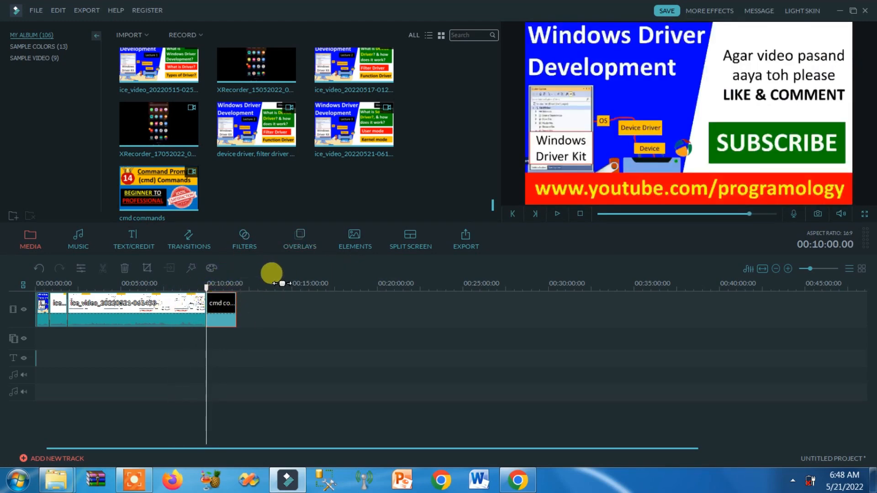
{"action": "left_click", "coordinate": [236, 286]}
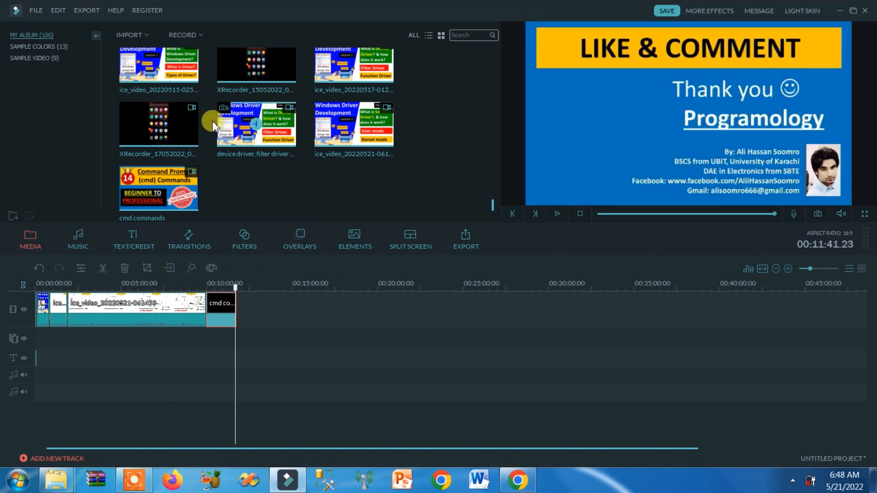
{"action": "left_click_drag", "start_coordinate": [195, 121], "coordinate": [269, 82]}
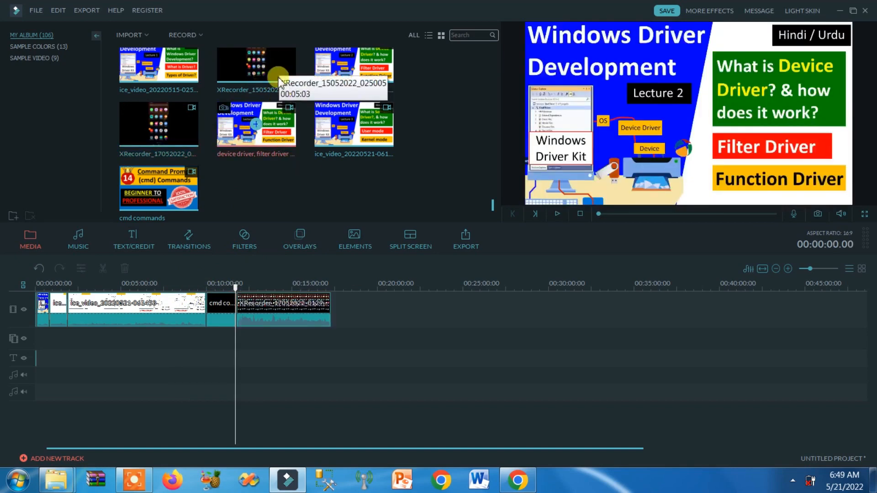
{"action": "left_click_drag", "start_coordinate": [276, 66], "coordinate": [345, 304]}
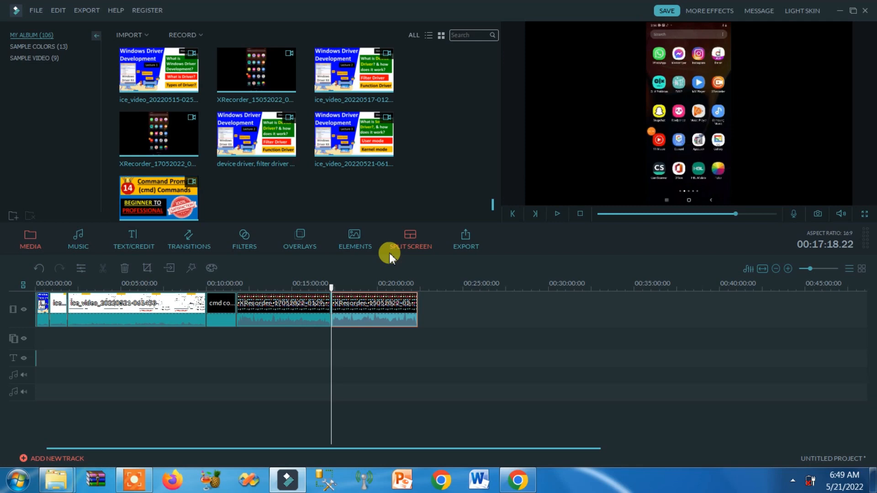
Return the playhead to the project start, fit all clips to the timeline, and magnify the opening section.
{"action": "left_click", "coordinate": [599, 215]}
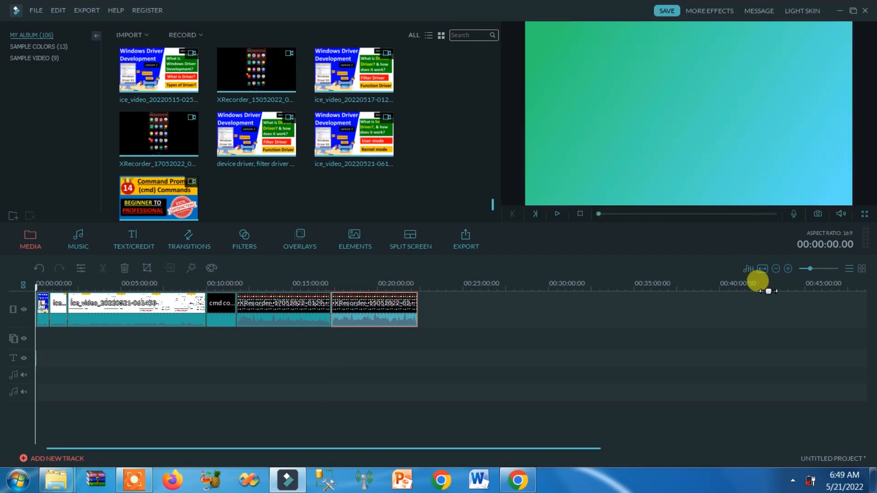
{"action": "left_click", "coordinate": [763, 269]}
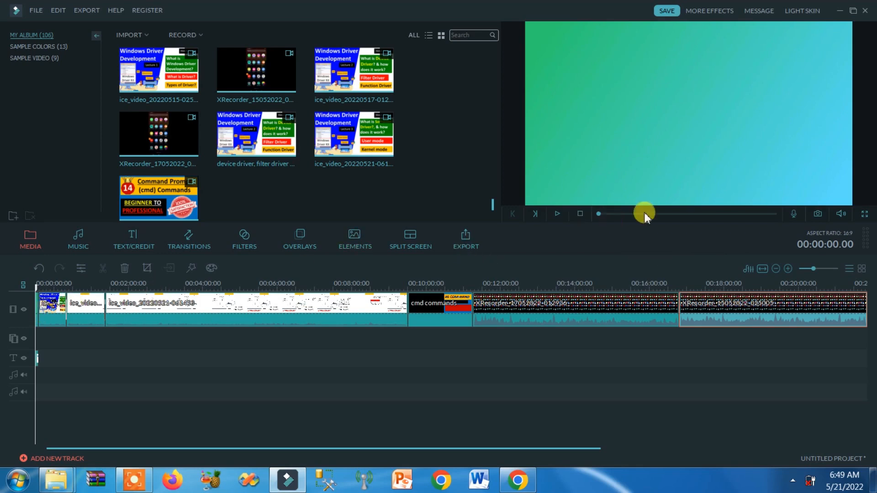
{"action": "left_click", "coordinate": [829, 269]}
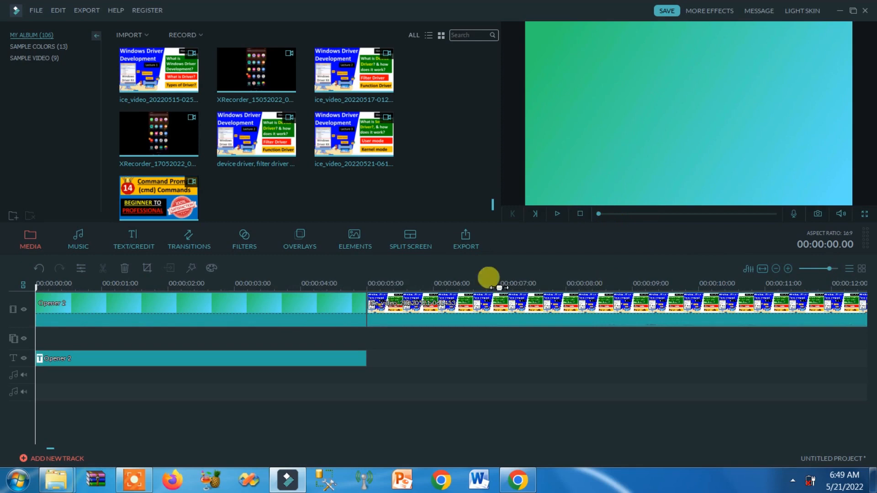
{"action": "left_click", "coordinate": [822, 269]}
Select the first ice_video clip and place the playhead at its start, at 00:00:05.01, where the opener ends.
{"action": "left_click", "coordinate": [92, 284]}
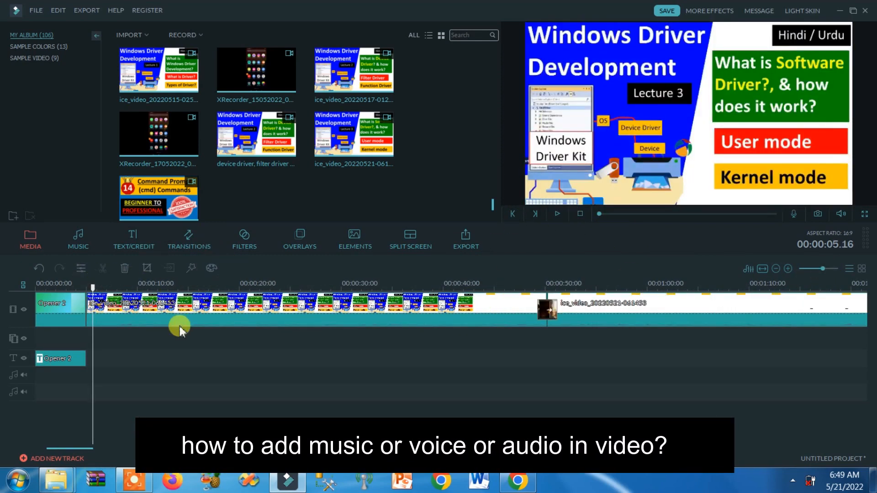
{"action": "left_click", "coordinate": [132, 314]}
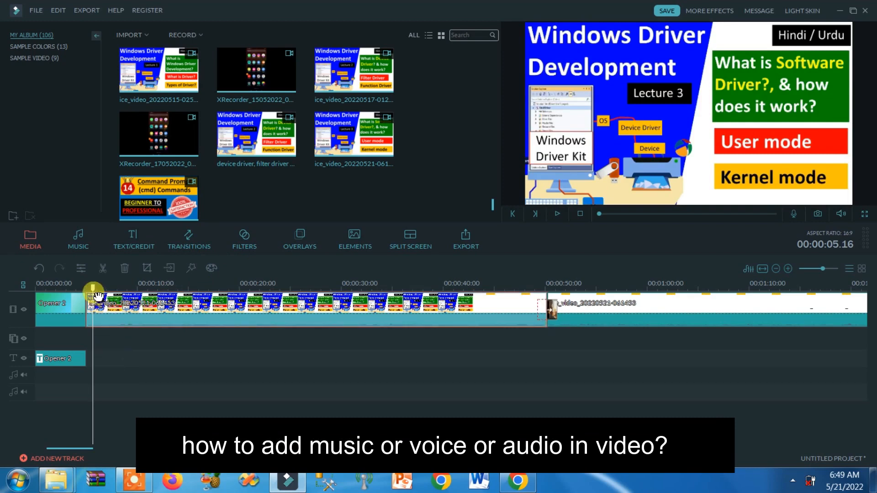
{"action": "left_click_drag", "start_coordinate": [93, 289], "coordinate": [86, 287]}
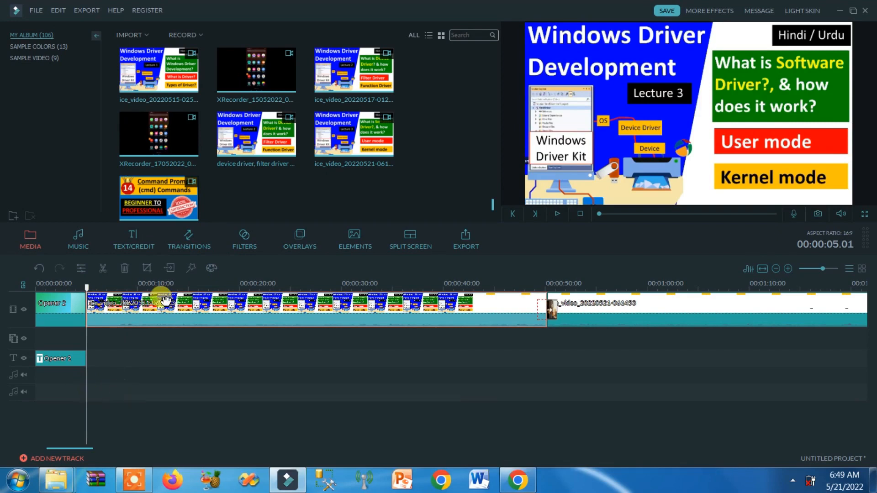
Look over the built-in music library and return to the imported media album.
{"action": "left_click", "coordinate": [86, 245]}
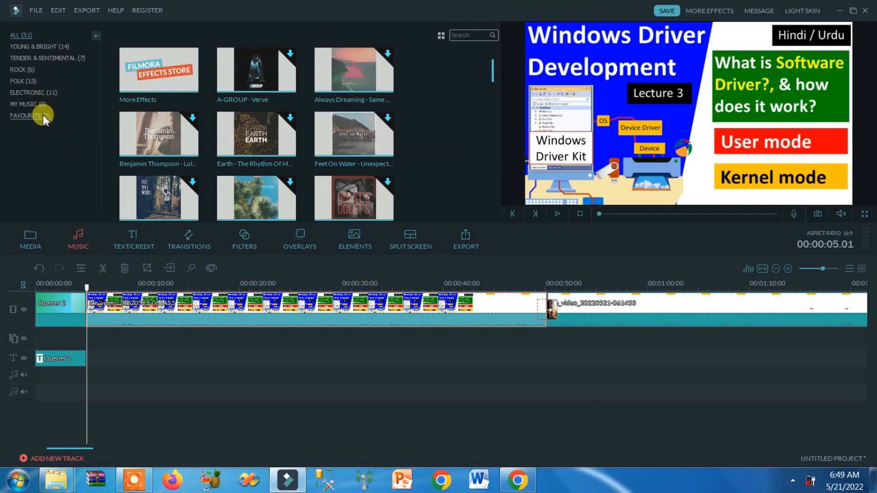
{"action": "left_click", "coordinate": [37, 238]}
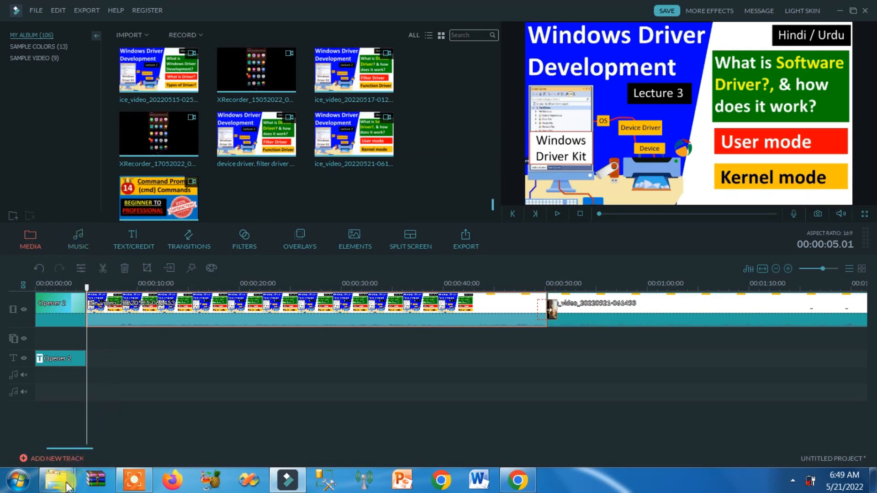
Switch to the Software driver window in Windows Explorer, check the Downloads folder and open New Volume (D:).
{"action": "mouse_move", "coordinate": [56, 480]}
{"action": "left_click", "coordinate": [247, 394]}
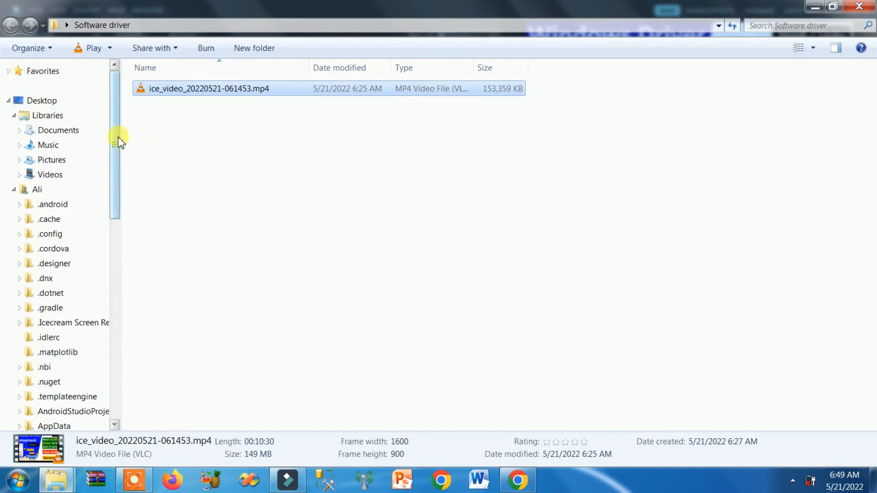
{"action": "left_click_drag", "start_coordinate": [118, 142], "coordinate": [120, 206]}
{"action": "left_click", "coordinate": [69, 332]}
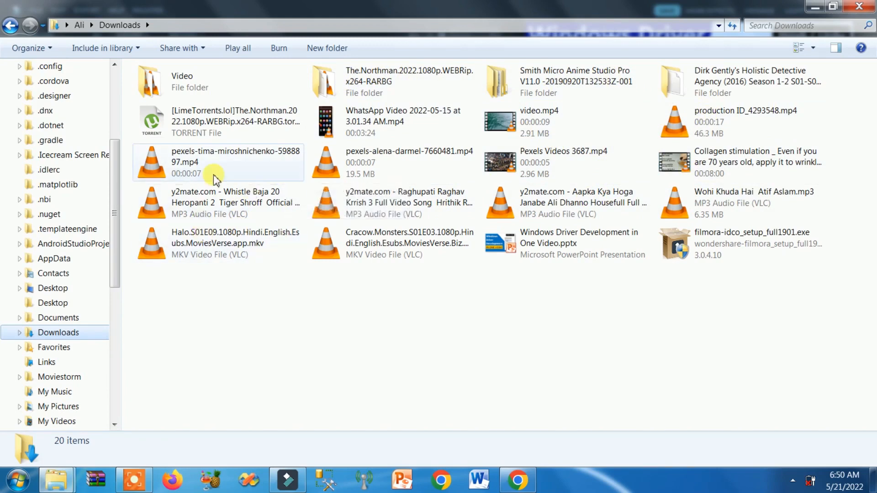
{"action": "scroll", "coordinate": [113, 254], "scroll_direction": "down", "scroll_amount": 5}
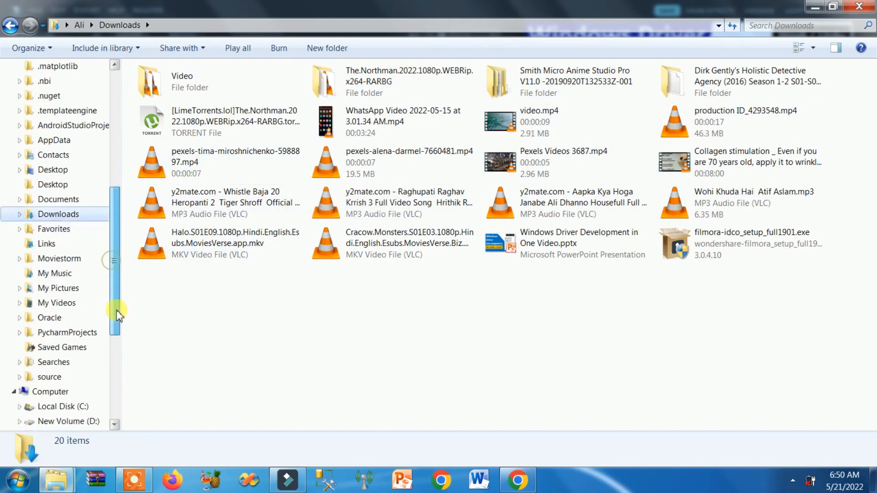
{"action": "left_click", "coordinate": [89, 310]}
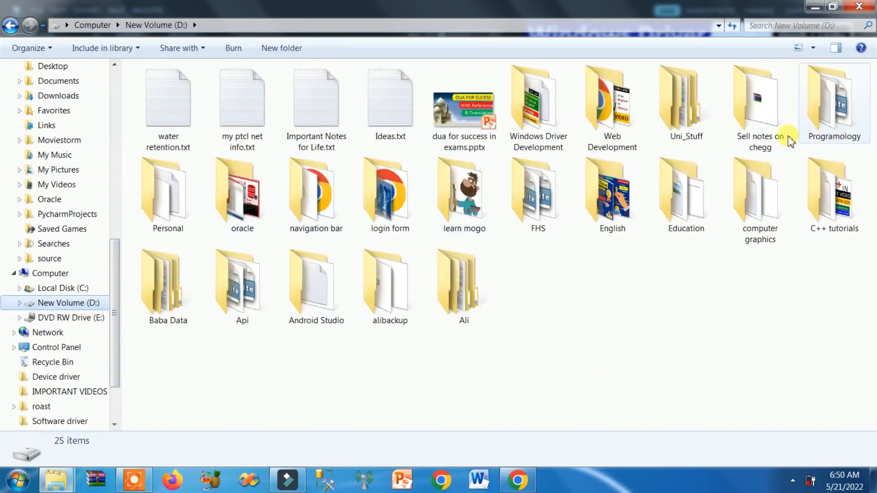
Add the Medieval Astrology song from Personal\Youtube\Free Youtube Music to the first audio track, starting where the opener ends.
{"action": "double_click", "coordinate": [190, 197]}
{"action": "left_click", "coordinate": [211, 195]}
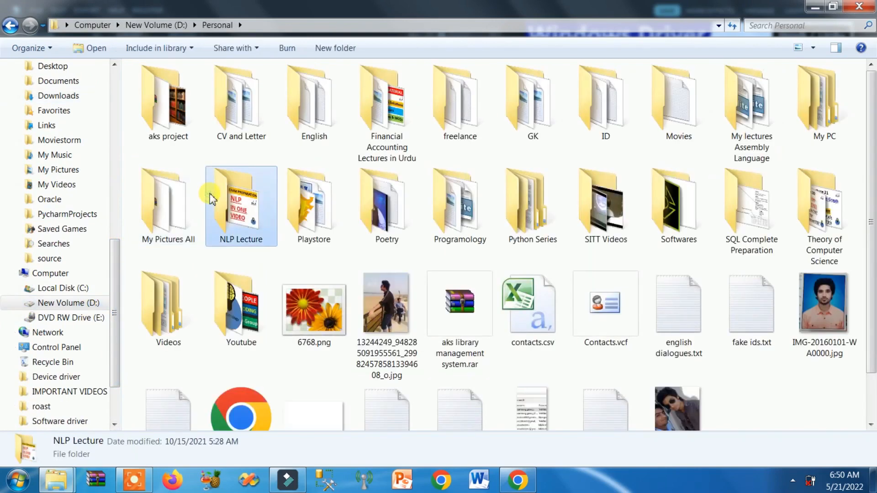
{"action": "key", "text": "Down"}
{"action": "double_click", "coordinate": [228, 351]}
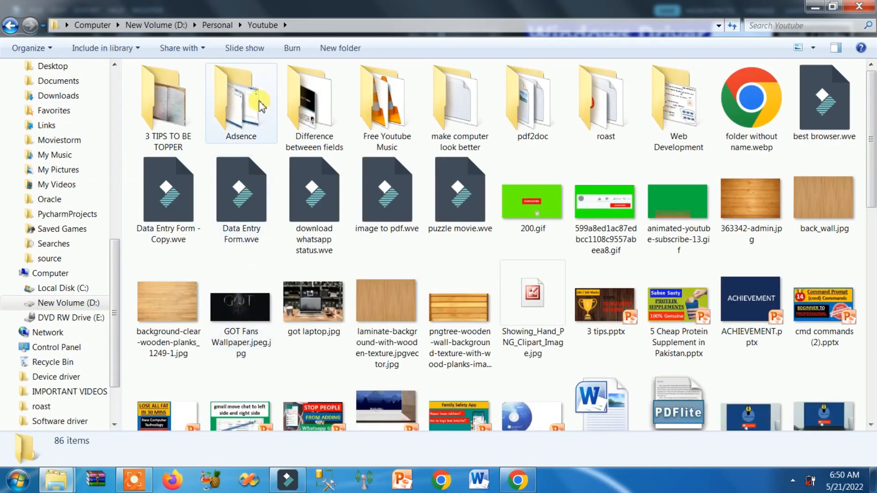
{"action": "double_click", "coordinate": [386, 112]}
{"action": "left_click", "coordinate": [177, 101]}
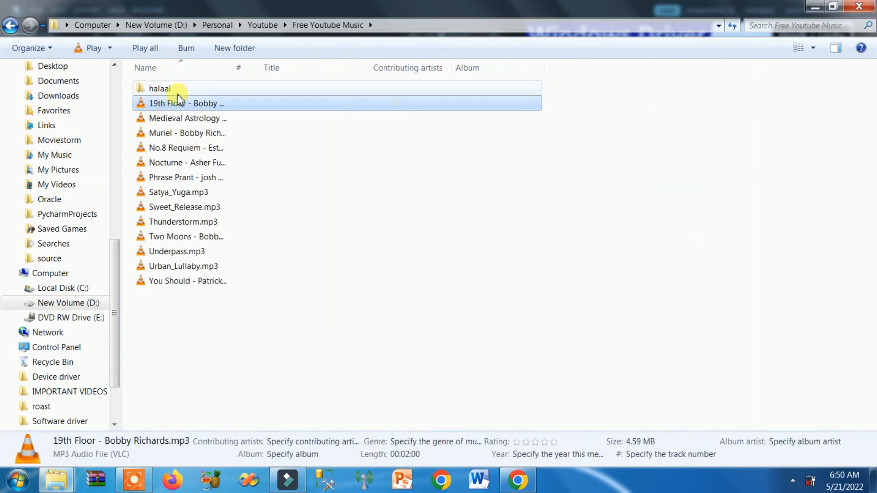
{"action": "left_click_drag", "start_coordinate": [175, 115], "coordinate": [94, 376]}
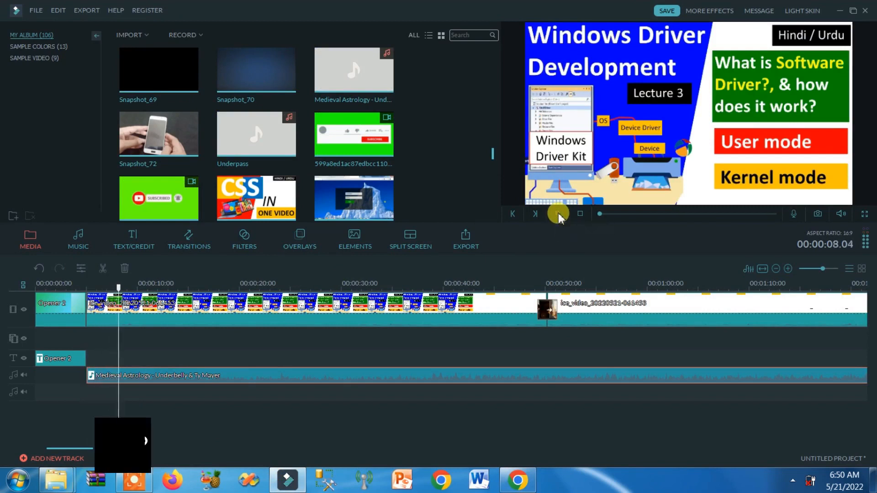
Split the Medieval Astrology audio clip at 00:00:09.01 and delete the part after the cut.
{"action": "right_click", "coordinate": [210, 380]}
{"action": "left_click", "coordinate": [237, 351]}
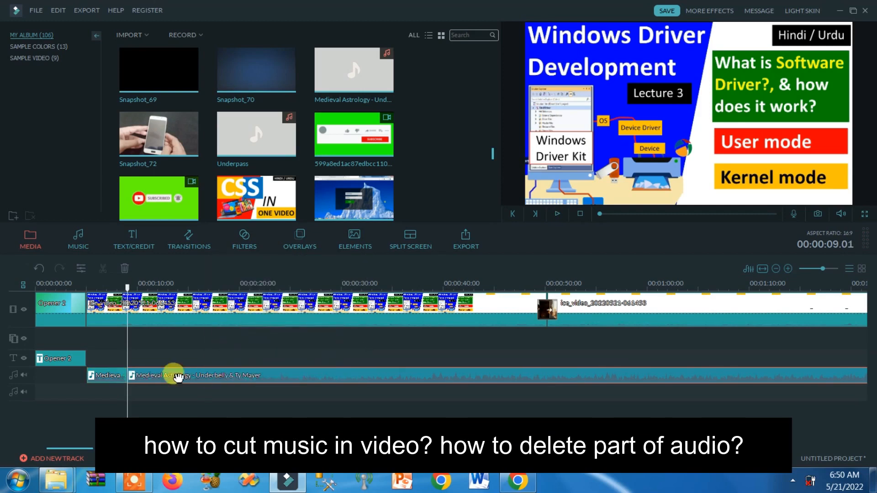
{"action": "key", "text": "Delete"}
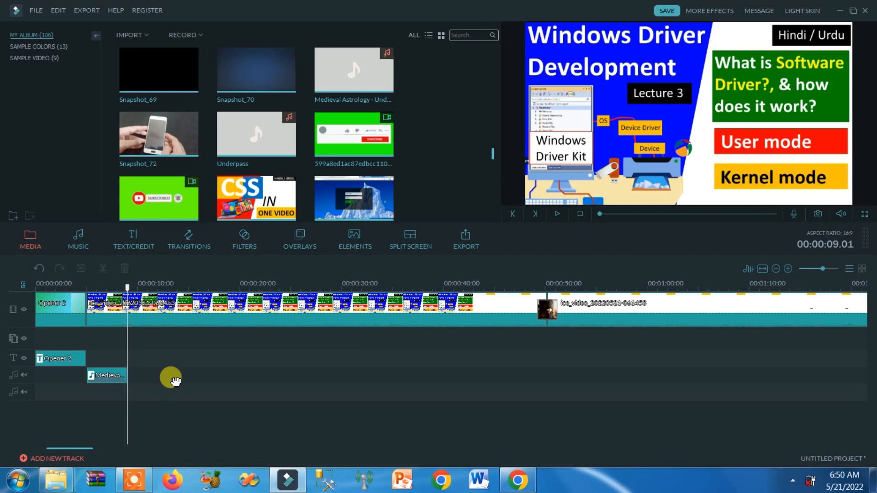
Add Satya_Yuga.mp3 from the Free Youtube Music folder at 00:00:09.01 and place it on the second audio track.
{"action": "mouse_move", "coordinate": [55, 478]}
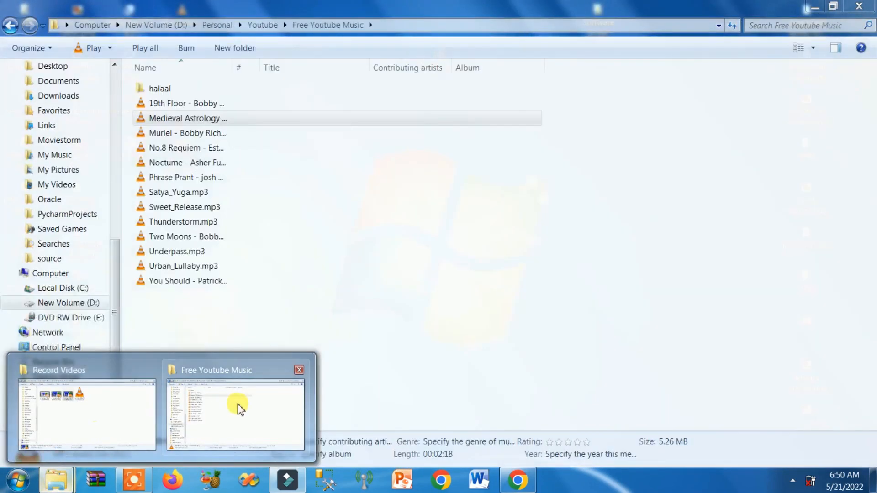
{"action": "left_click", "coordinate": [235, 406]}
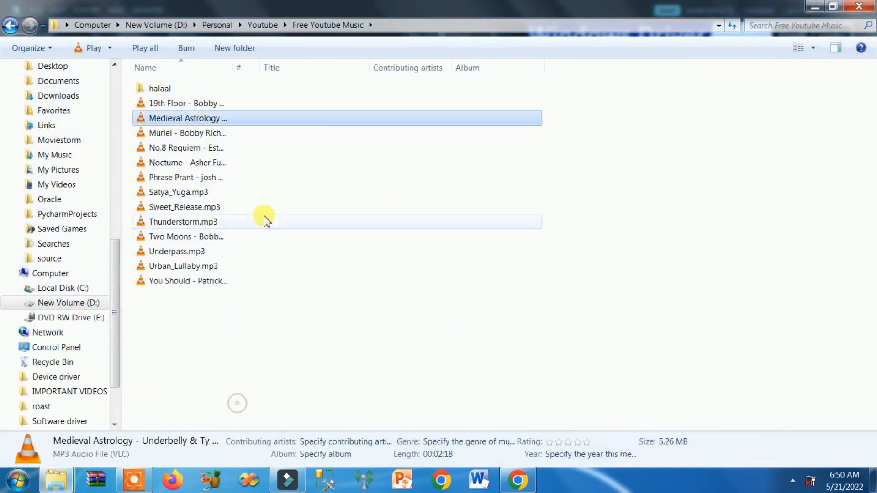
{"action": "left_click_drag", "start_coordinate": [177, 194], "coordinate": [160, 391]}
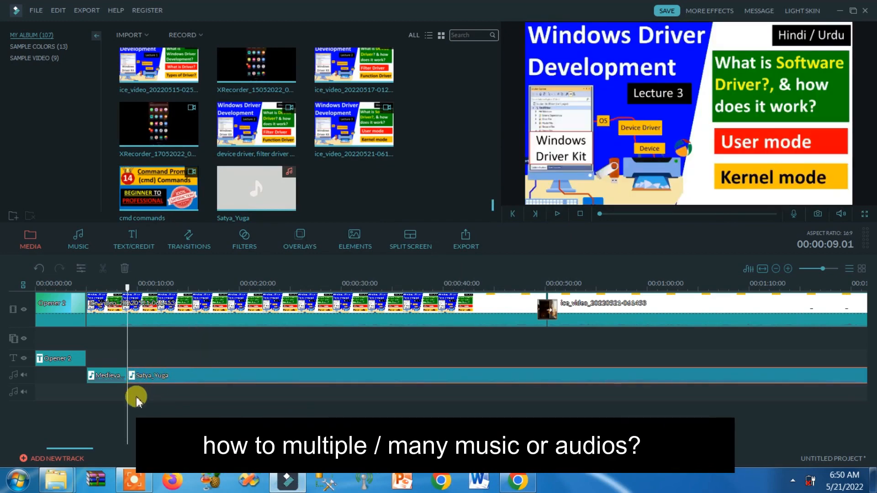
{"action": "left_click_drag", "start_coordinate": [149, 374], "coordinate": [148, 393]}
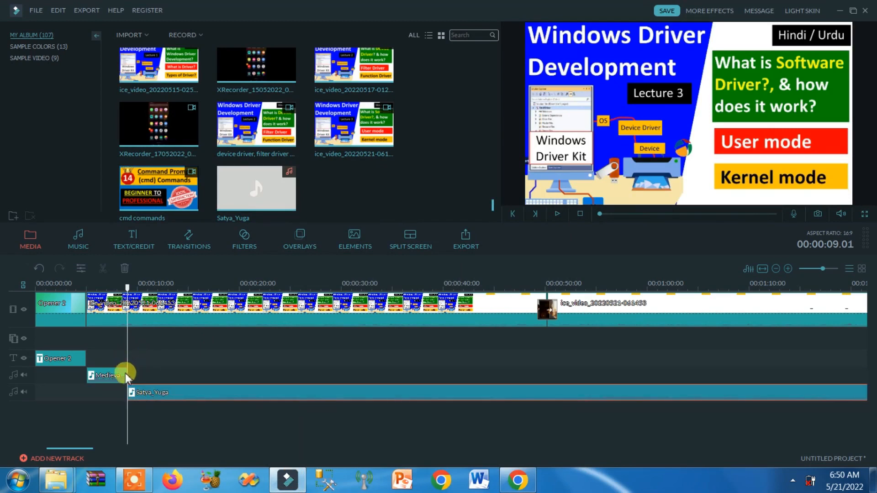
{"action": "left_click", "coordinate": [134, 375]}
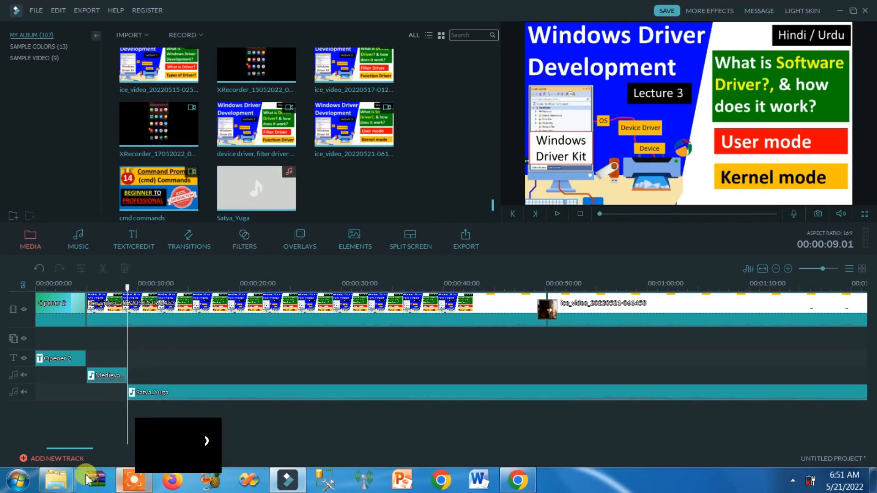
Add Medieval Astrology again on the first audio track at 00:00:09.01 and play the overlapping music.
{"action": "mouse_move", "coordinate": [66, 481]}
{"action": "left_click", "coordinate": [231, 392]}
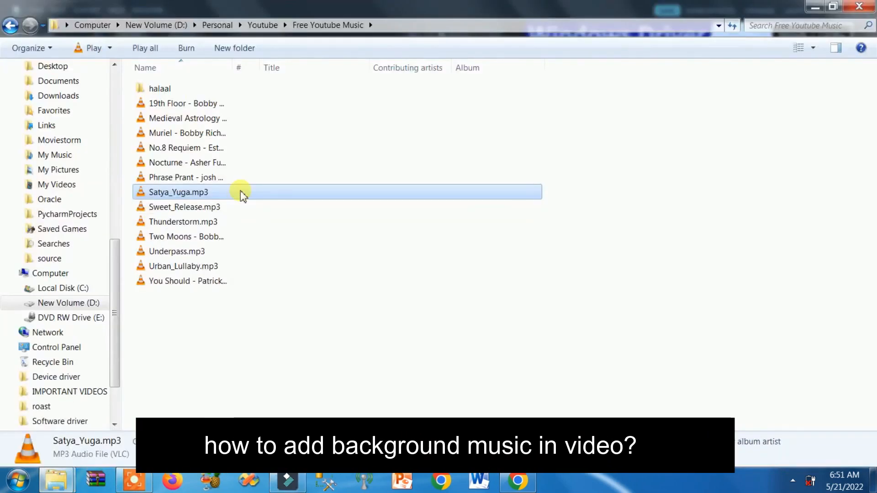
{"action": "left_click_drag", "start_coordinate": [173, 118], "coordinate": [140, 375]}
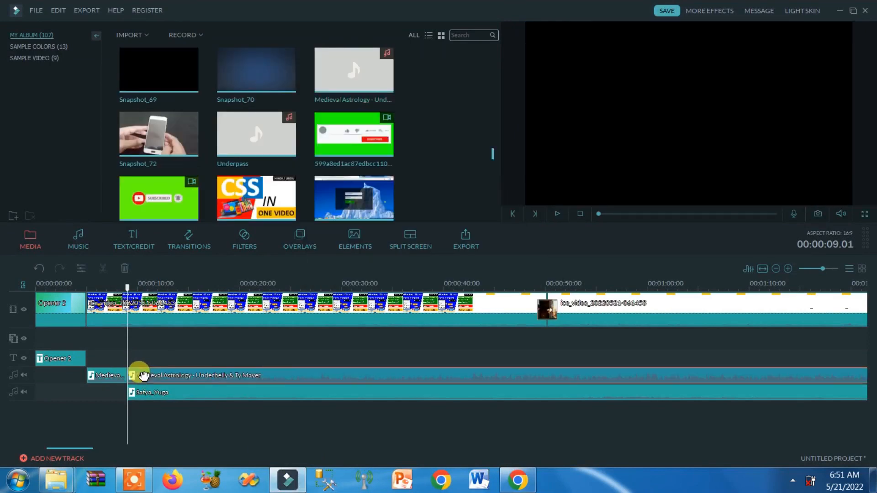
{"action": "left_click", "coordinate": [558, 215]}
Delete the short Medieval Astrology piece and move Satya_Yuga and the full Medieval Astrology clip to start where the opener ends.
{"action": "left_click", "coordinate": [224, 392]}
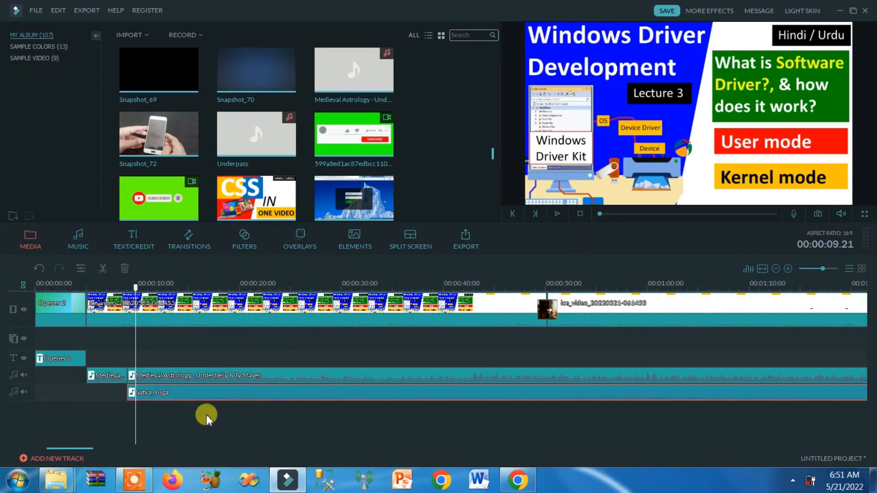
{"action": "left_click_drag", "start_coordinate": [137, 391], "coordinate": [98, 392]}
{"action": "left_click", "coordinate": [98, 374]}
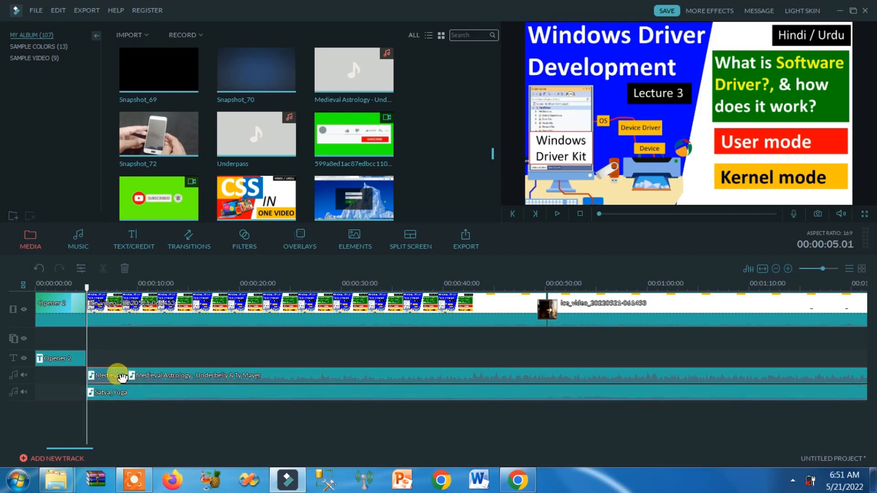
{"action": "key", "text": "Delete"}
{"action": "left_click_drag", "start_coordinate": [132, 383], "coordinate": [96, 373]}
{"action": "left_click", "coordinate": [104, 394]}
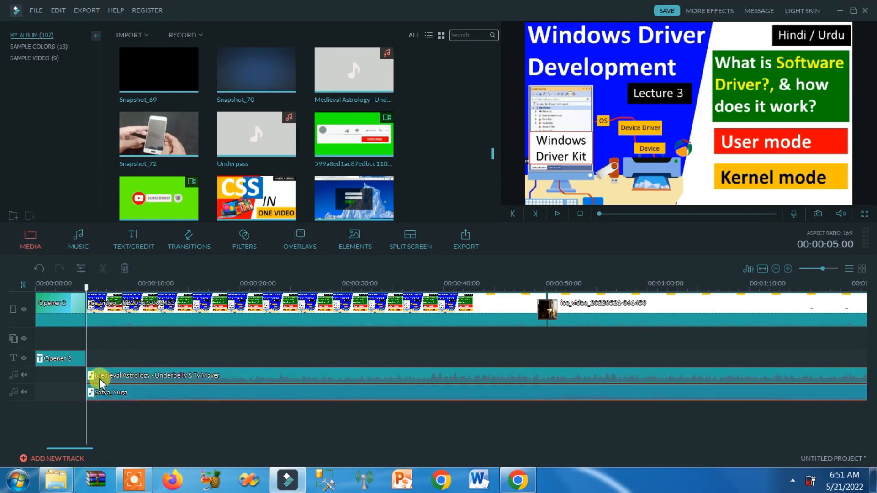
{"action": "left_click", "coordinate": [102, 376]}
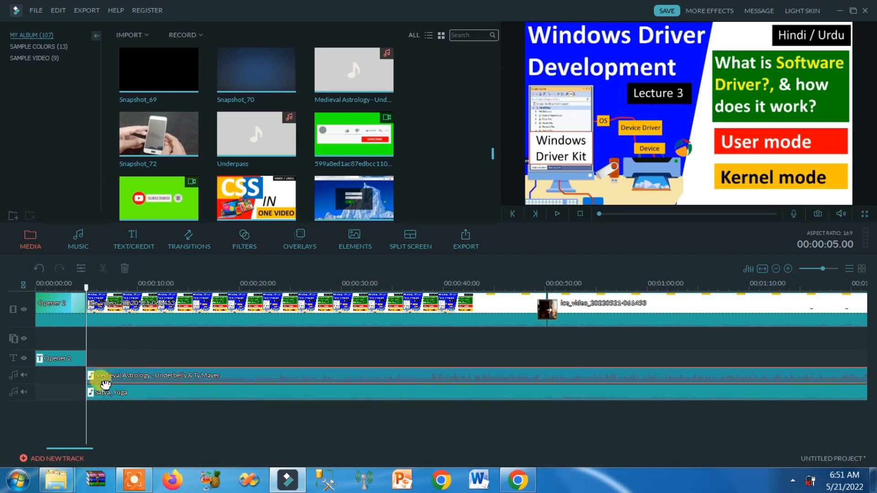
Reduce the volume of the Satya_Yuga audio clip to about 53.
{"action": "left_click", "coordinate": [109, 391]}
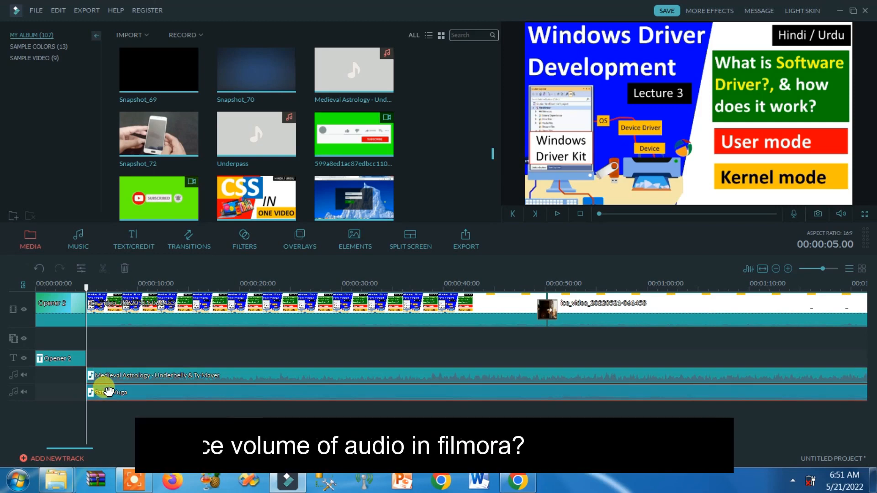
{"action": "right_click", "coordinate": [106, 392]}
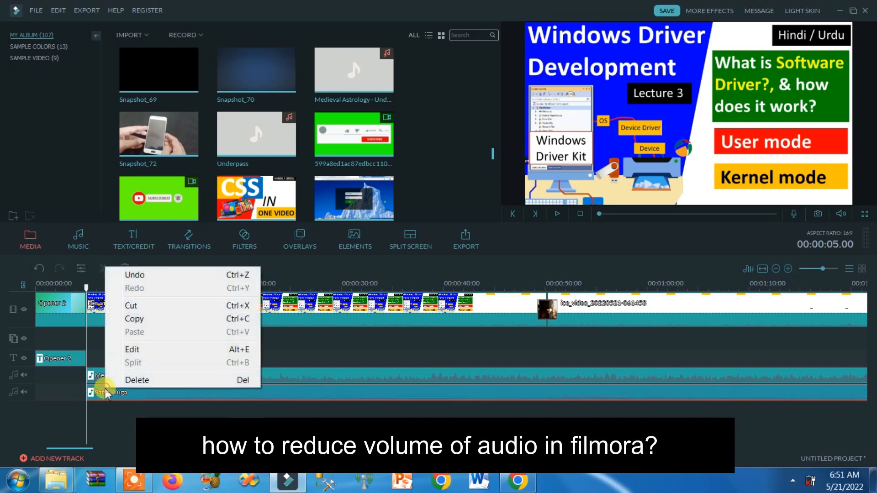
{"action": "left_click", "coordinate": [133, 349]}
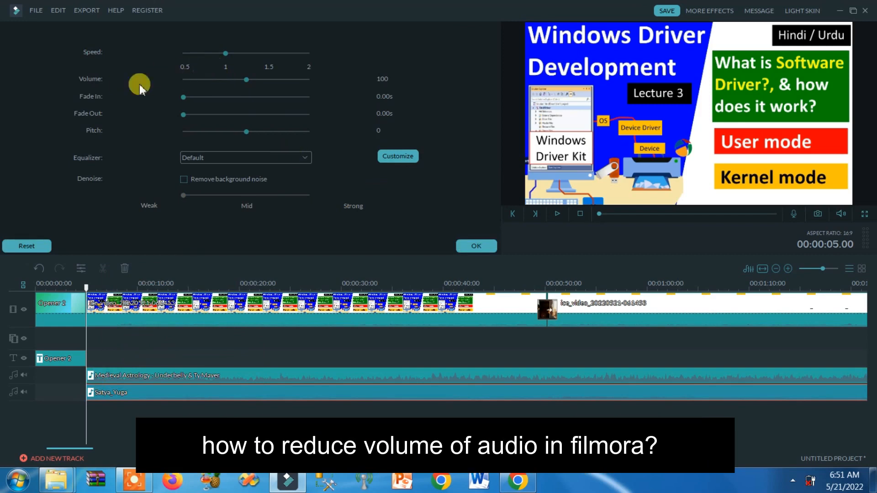
{"action": "left_click", "coordinate": [245, 80]}
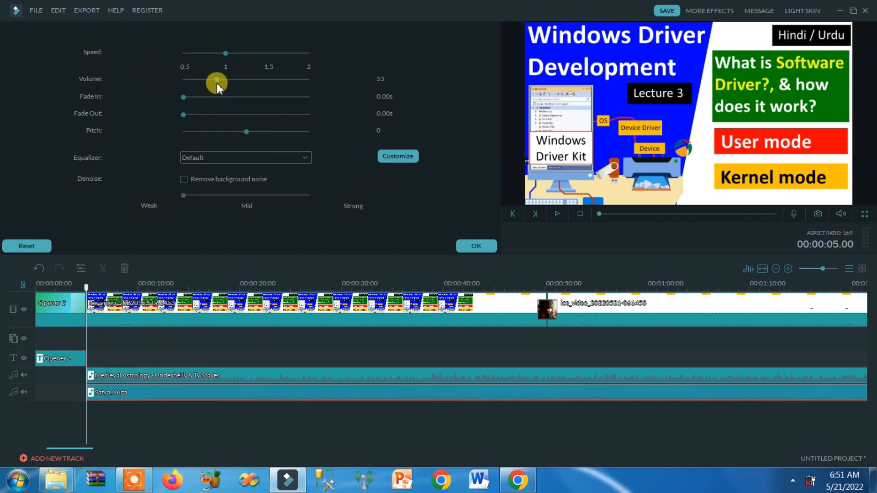
{"action": "left_click", "coordinate": [481, 245]}
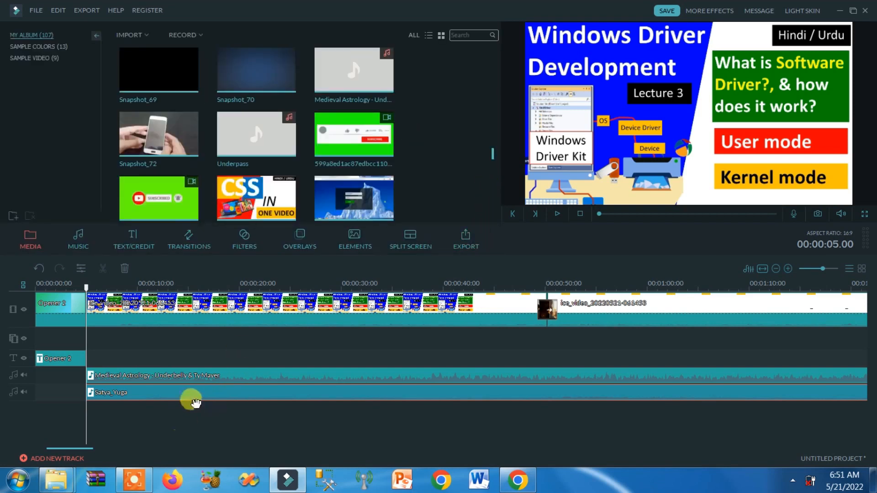
Raise the volume of the Medieval Astrology audio clip to 200.
{"action": "right_click", "coordinate": [147, 379]}
{"action": "left_click", "coordinate": [173, 336]}
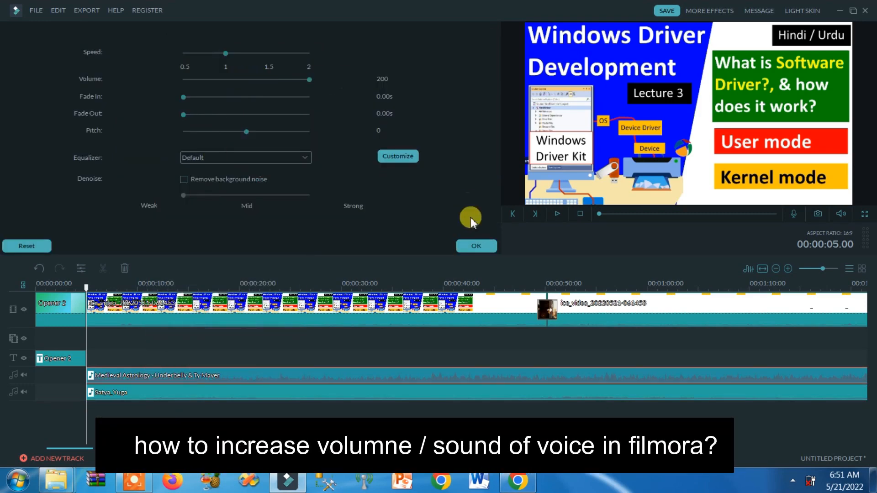
{"action": "left_click", "coordinate": [481, 246]}
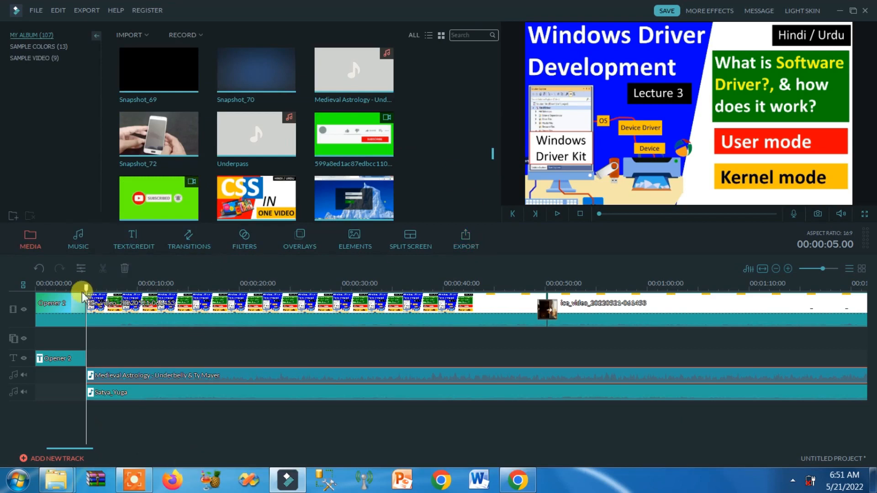
Place the playhead at 00:00:11.12 and enable background noise removal for the Medieval Astrology audio clip.
{"action": "left_click_drag", "start_coordinate": [87, 288], "coordinate": [152, 293]}
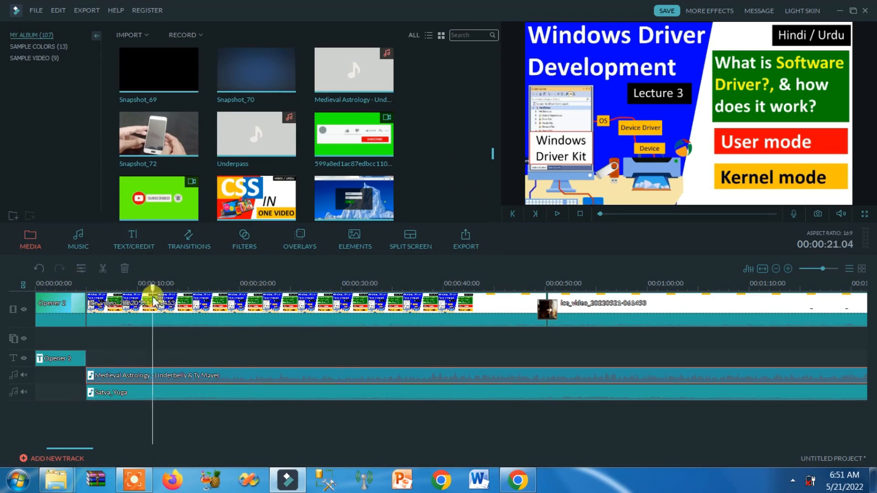
{"action": "right_click", "coordinate": [174, 375]}
{"action": "left_click", "coordinate": [201, 337]}
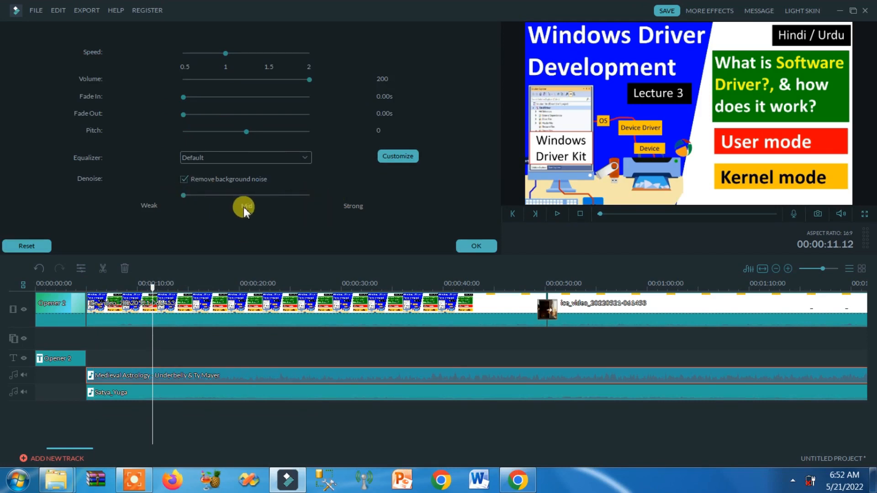
{"action": "left_click", "coordinate": [477, 247]}
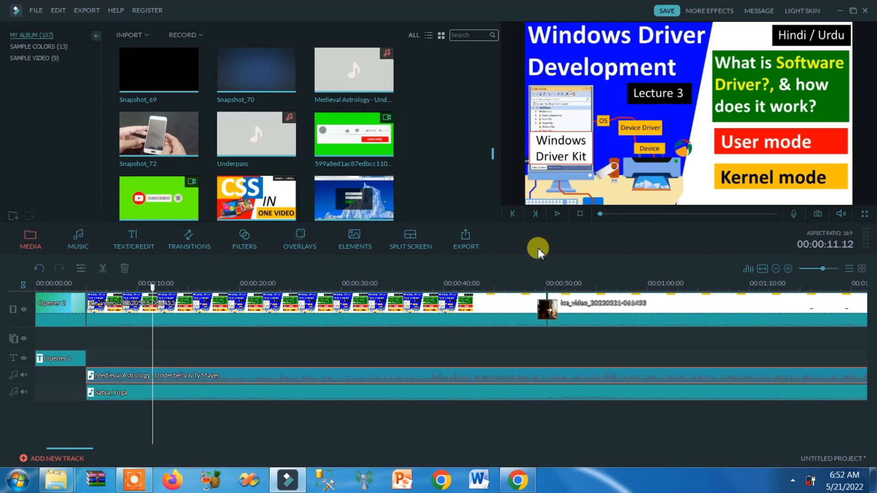
Mute the first ice_video clip directly after the opener on the video track.
{"action": "left_click", "coordinate": [356, 311]}
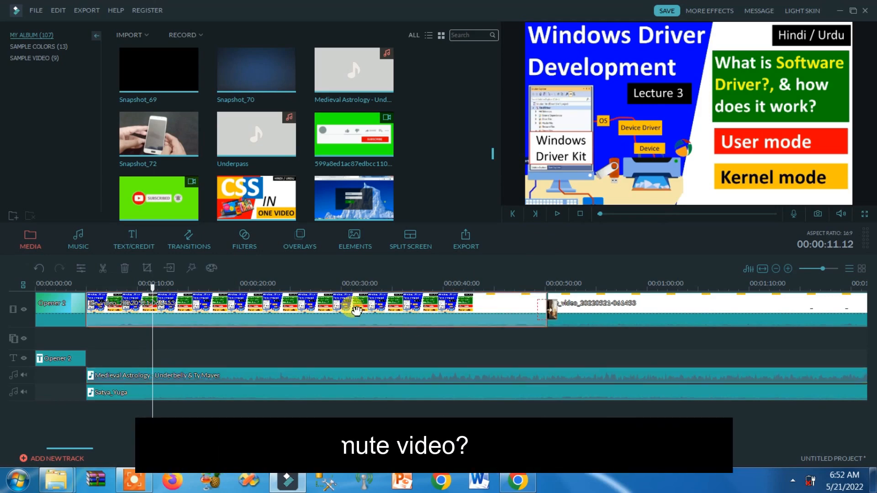
{"action": "right_click", "coordinate": [356, 311]}
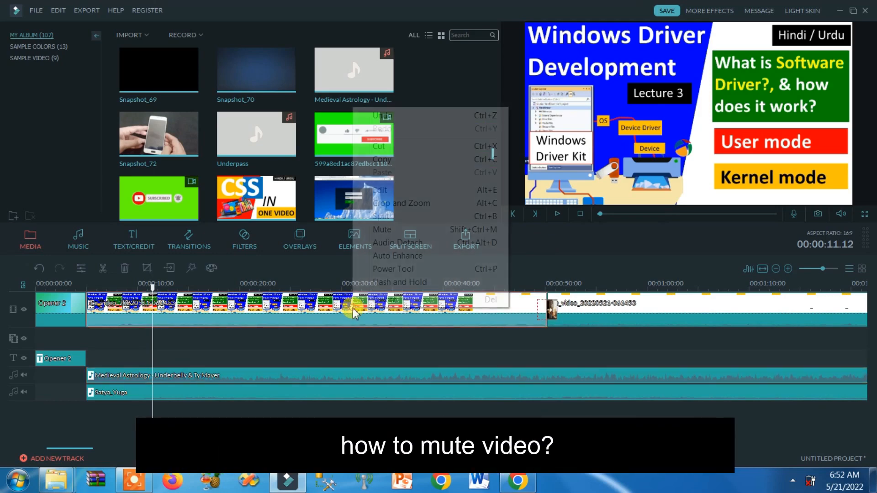
{"action": "left_click", "coordinate": [392, 229]}
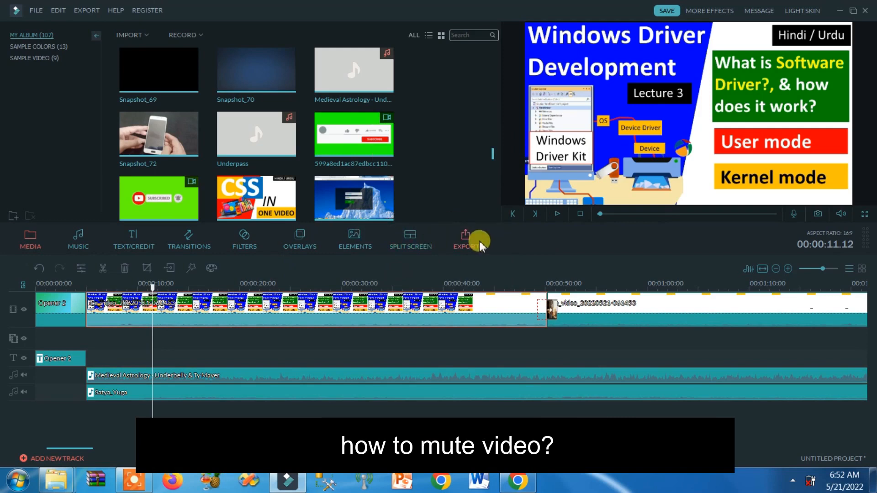
{"action": "left_click", "coordinate": [815, 271]}
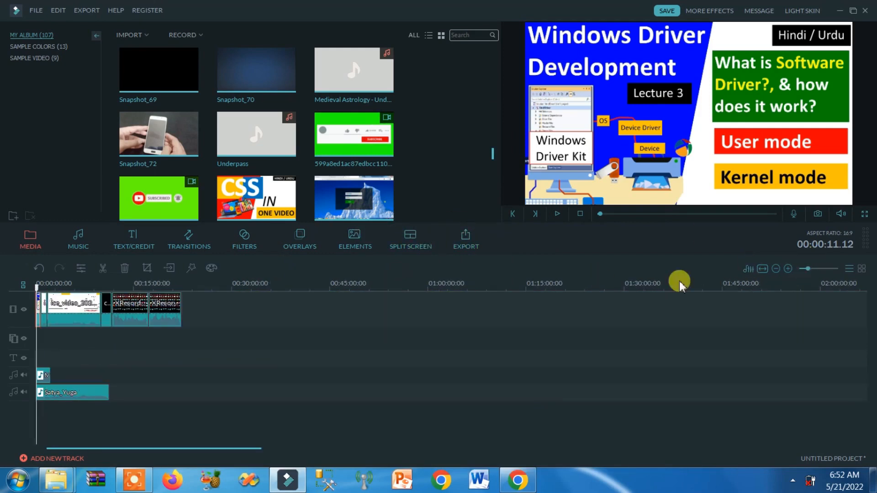
Append the XRecorder_21042022 phone video from the media library to the end of the video track.
{"action": "left_click", "coordinate": [182, 283]}
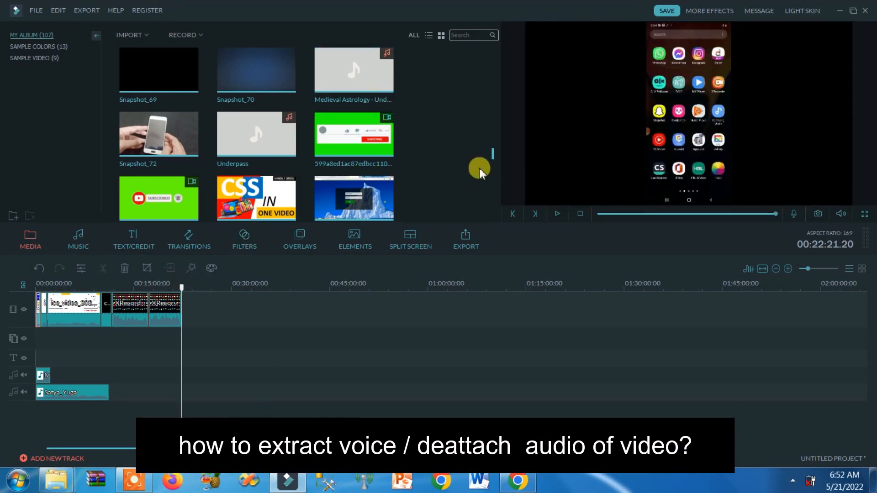
{"action": "left_click_drag", "start_coordinate": [492, 156], "coordinate": [502, 62]}
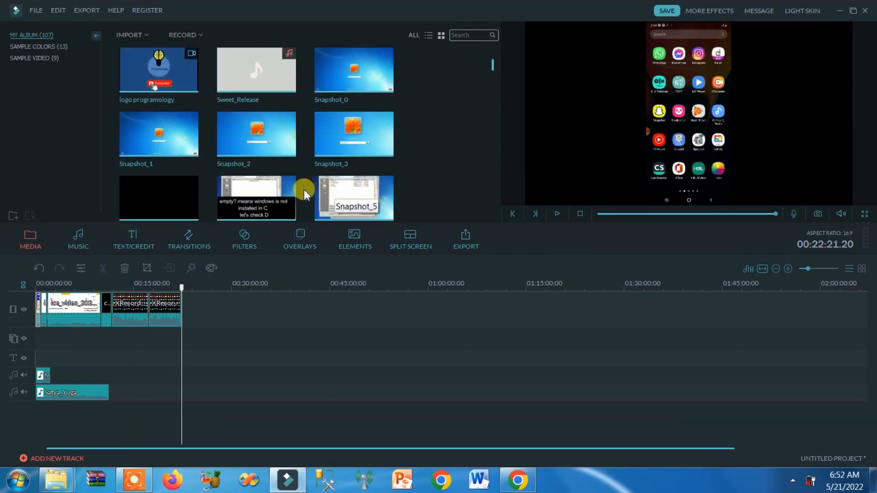
{"action": "left_click_drag", "start_coordinate": [494, 62], "coordinate": [501, 179]}
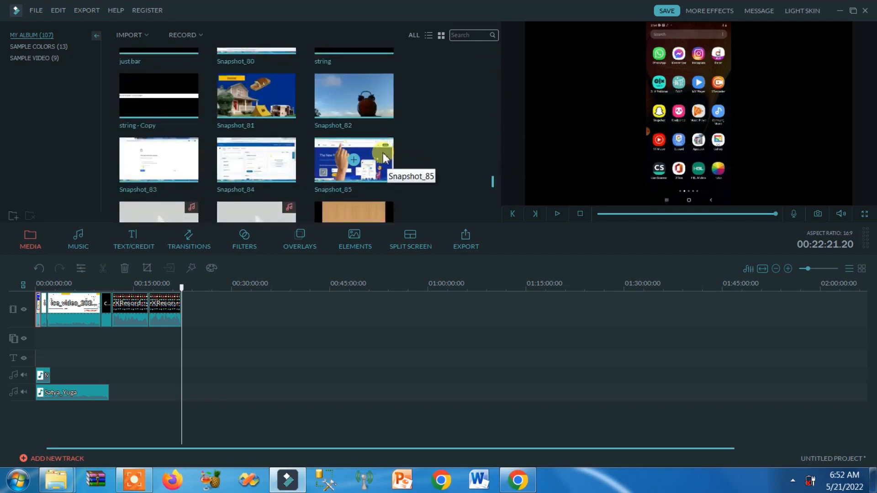
{"action": "scroll", "coordinate": [495, 177], "scroll_direction": "down", "scroll_amount": 5}
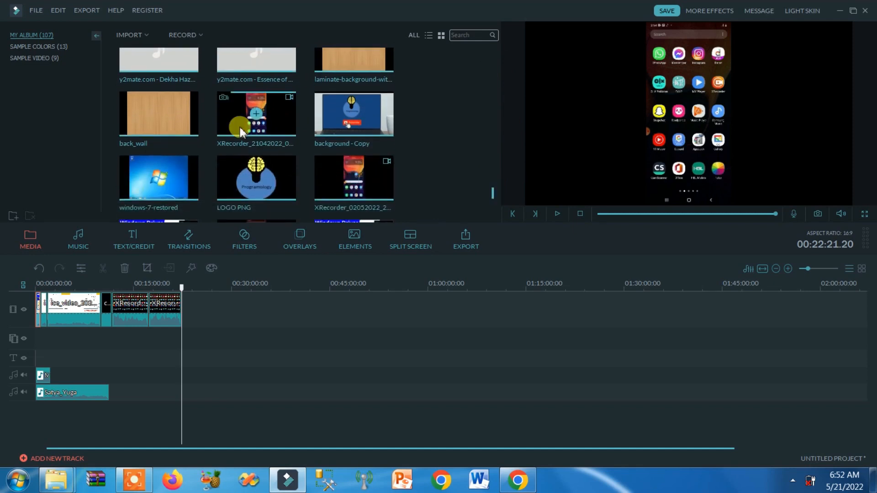
{"action": "left_click_drag", "start_coordinate": [238, 123], "coordinate": [205, 304]}
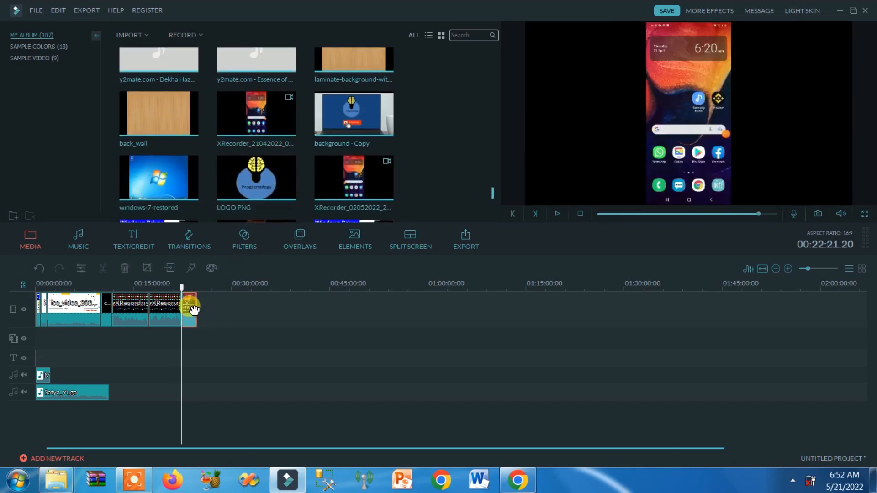
Detach the audio from the appended XRecorder_21042022 clip and move it to the beginning of its audio track.
{"action": "right_click", "coordinate": [192, 309]}
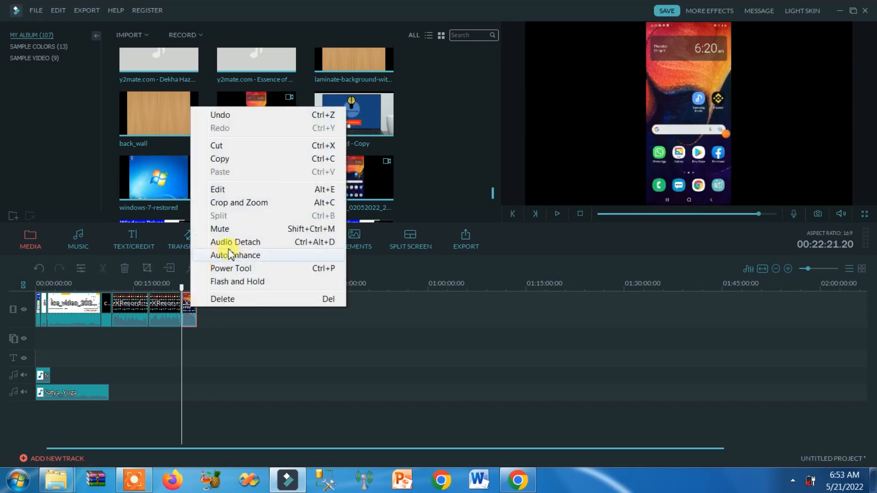
{"action": "left_click", "coordinate": [247, 242]}
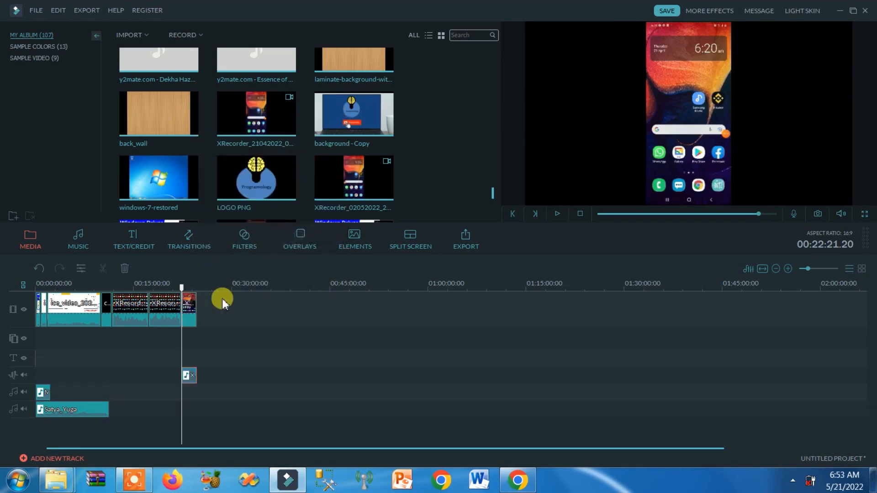
{"action": "left_click", "coordinate": [190, 381]}
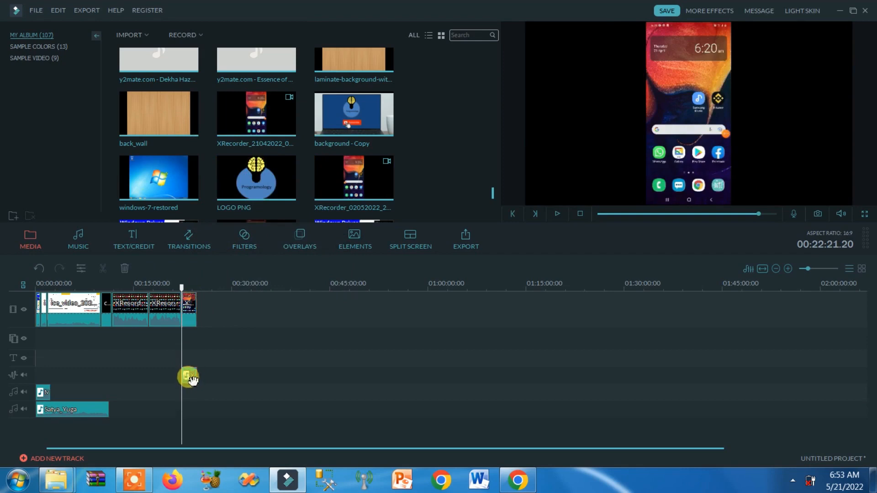
{"action": "left_click_drag", "start_coordinate": [191, 377], "coordinate": [50, 373]}
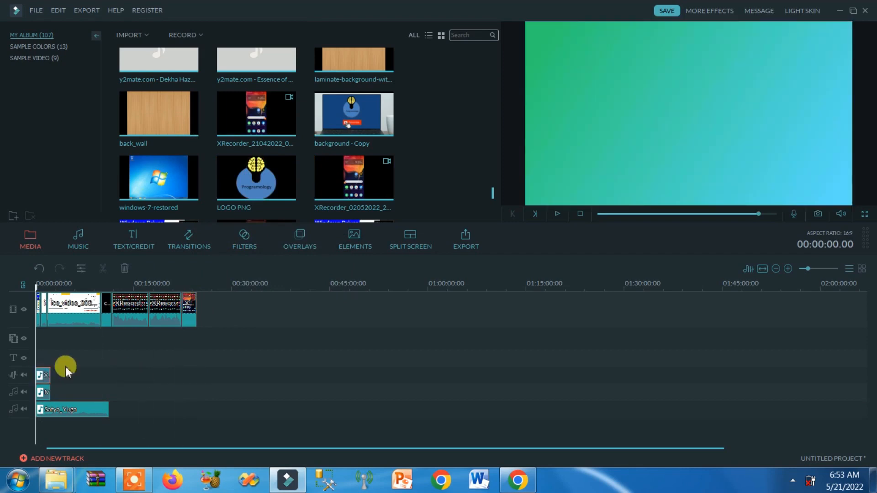
Delete the appended XRecorder_21042022 video clip and shift its detached audio to start right after the opener at 00:00:05.00.
{"action": "left_click", "coordinate": [190, 308]}
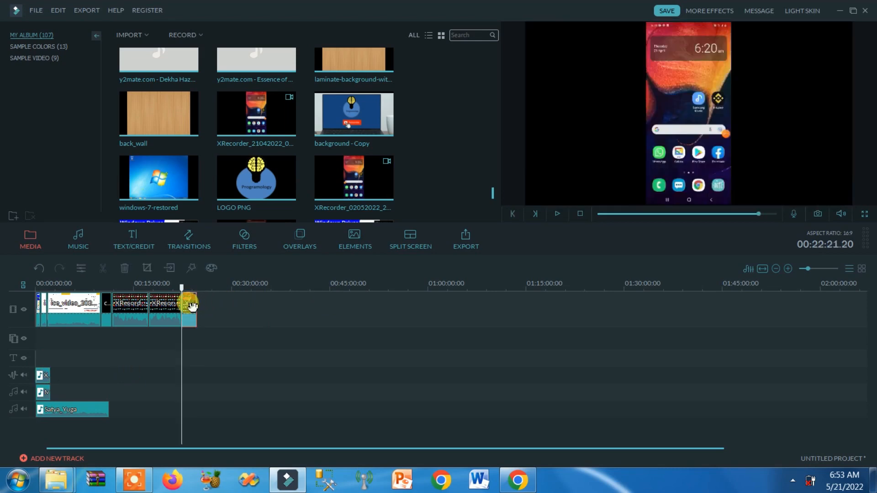
{"action": "left_click", "coordinate": [598, 214]}
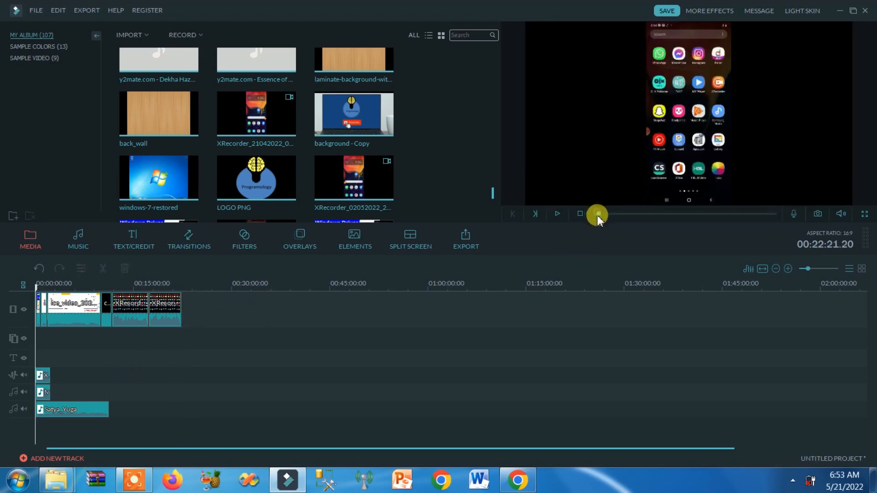
{"action": "left_click_drag", "start_coordinate": [808, 269], "coordinate": [827, 270]}
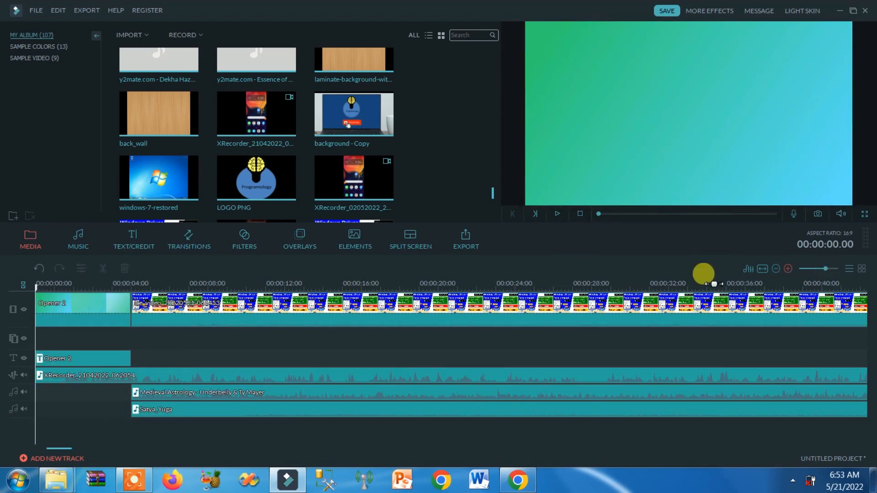
{"action": "left_click_drag", "start_coordinate": [97, 373], "coordinate": [197, 371]}
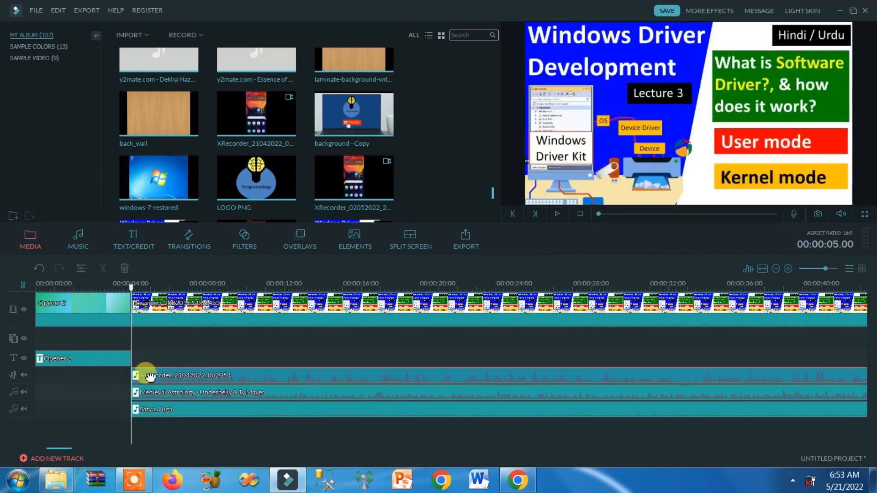
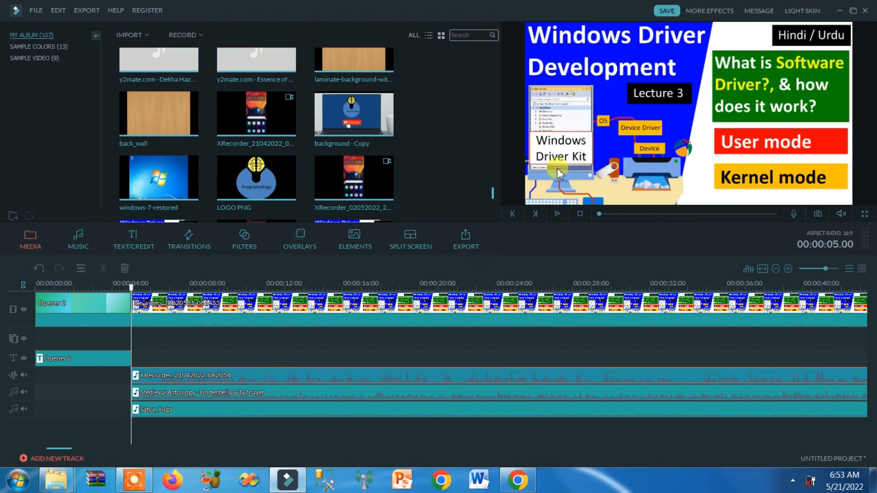
Overlay the XRecorder_21042022 video on the first overlay track from 00:00:05.00, shrunk slightly and placed at the left edge of the picture.
{"action": "left_click", "coordinate": [361, 239]}
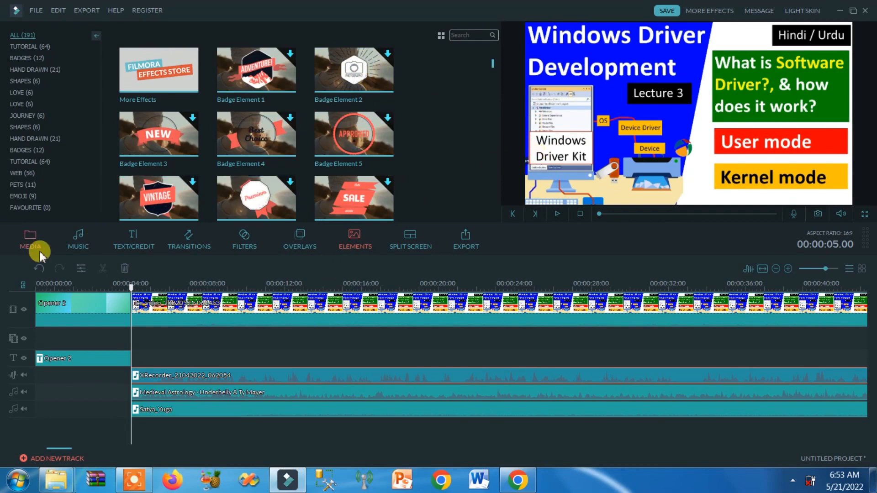
{"action": "left_click", "coordinate": [28, 242]}
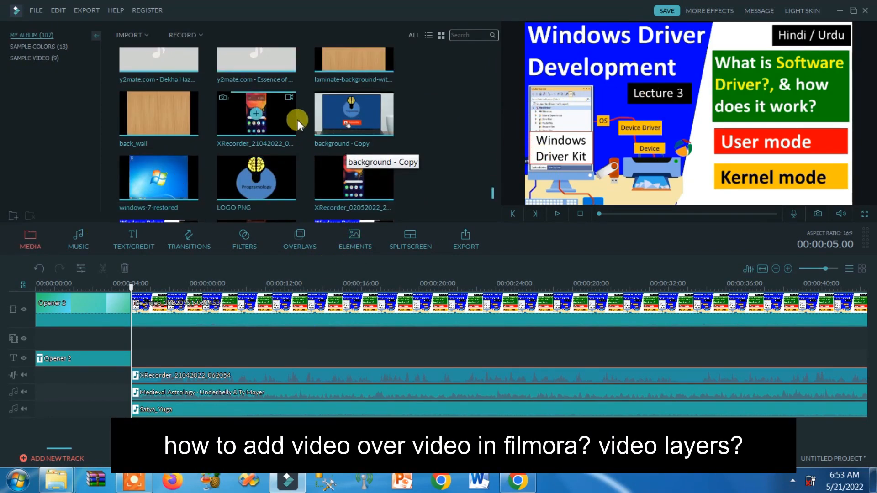
{"action": "mouse_move", "coordinate": [283, 124]}
{"action": "left_click_drag", "start_coordinate": [283, 124], "coordinate": [153, 337]}
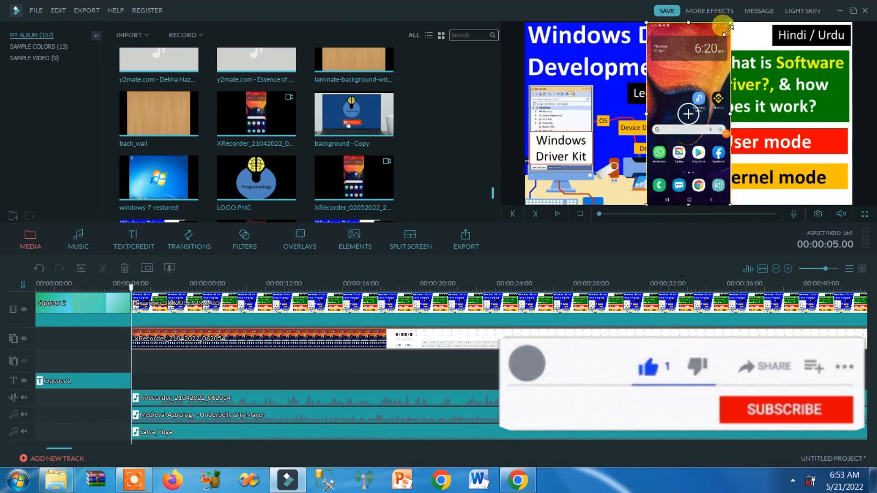
{"action": "left_click_drag", "start_coordinate": [728, 20], "coordinate": [593, 67]}
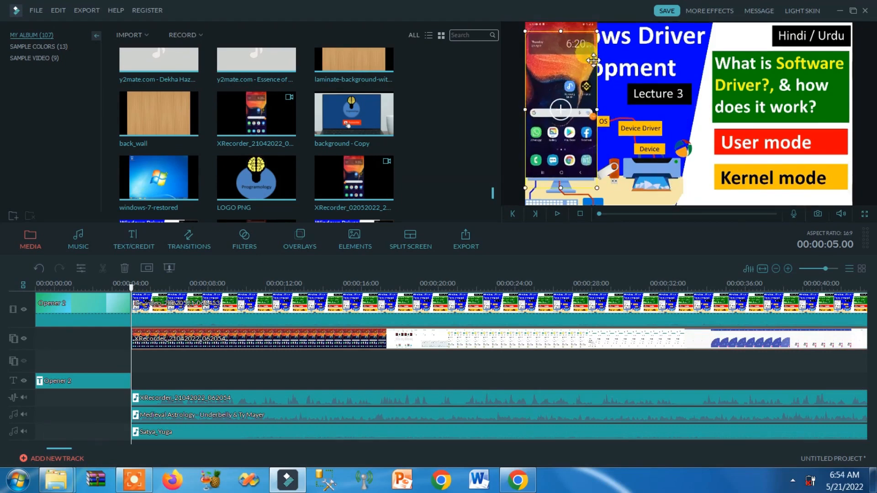
Preview the overlaid phone video from 00:00:05.00, skip ahead to about 00:00:20, and stop playback.
{"action": "left_click", "coordinate": [558, 214]}
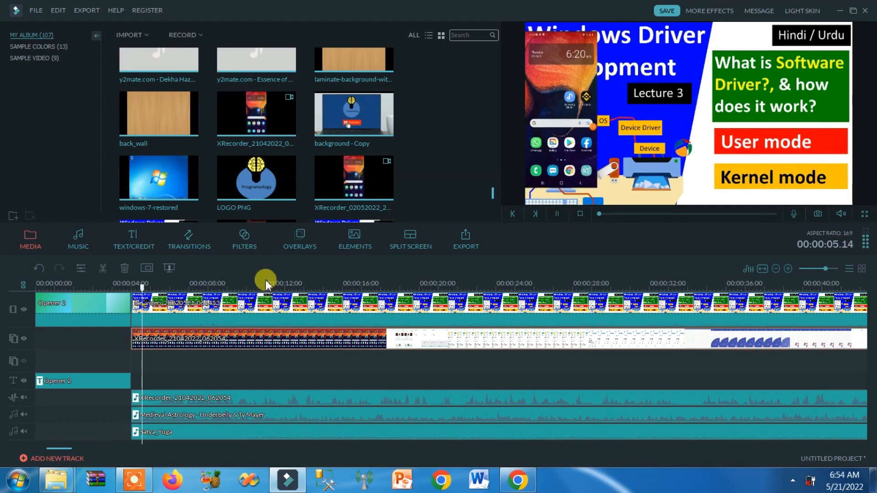
{"action": "left_click_drag", "start_coordinate": [265, 280], "coordinate": [417, 284]}
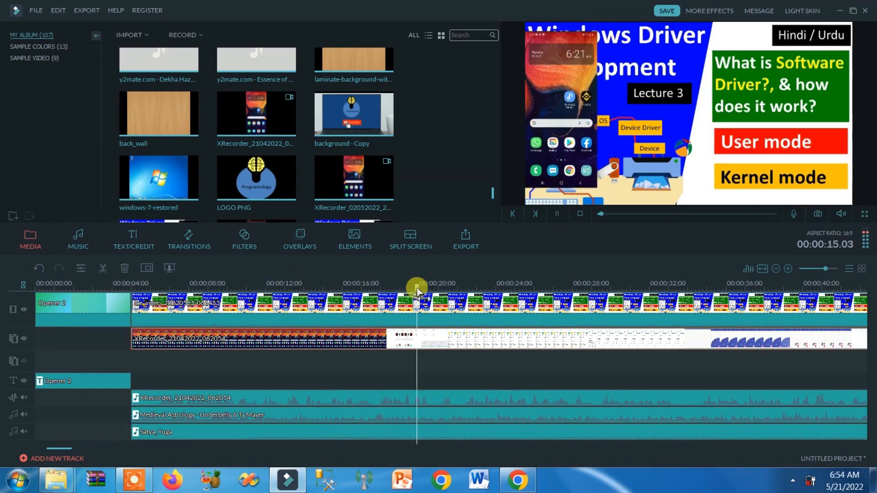
{"action": "left_click", "coordinate": [557, 214]}
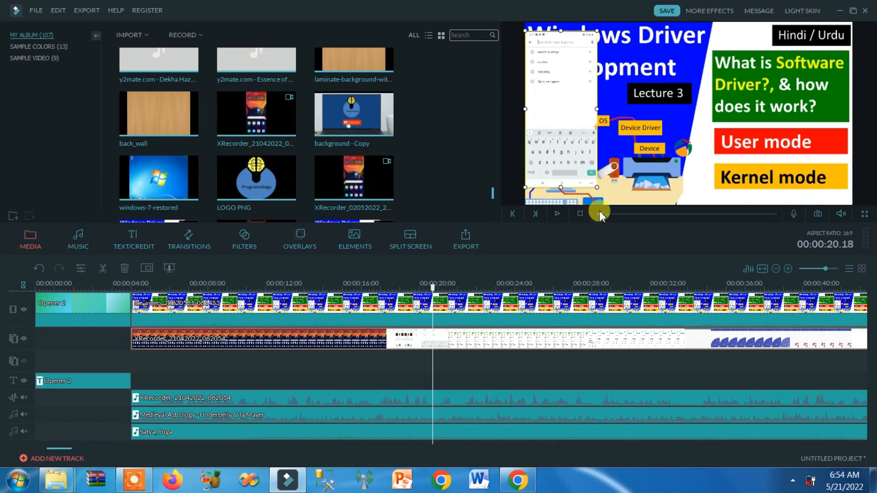
{"action": "left_click", "coordinate": [581, 213]}
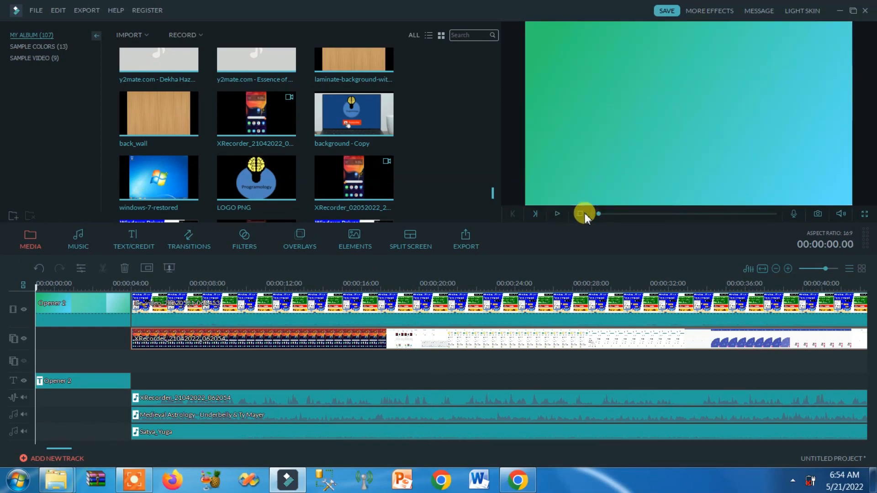
Add LOGO PNG on the second overlay track at 00:00:06.07, shrunk to a small watermark in the picture's upper-right corner.
{"action": "left_click", "coordinate": [162, 286]}
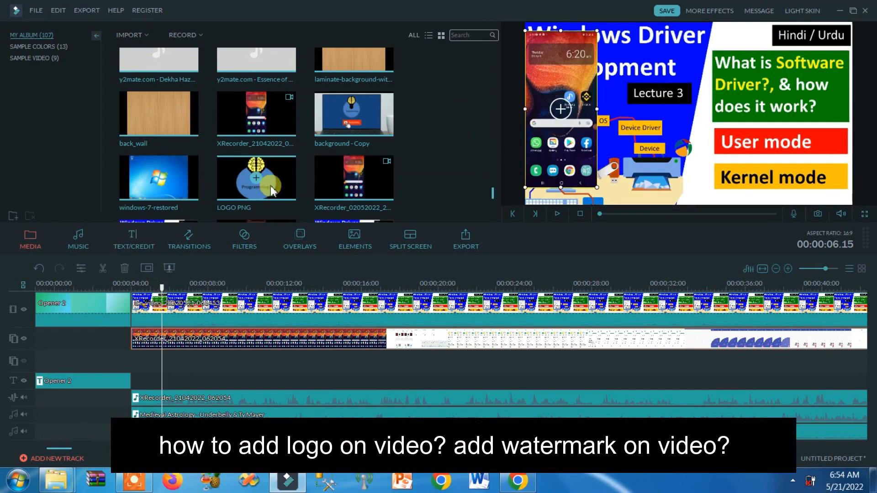
{"action": "left_click_drag", "start_coordinate": [284, 173], "coordinate": [156, 359]}
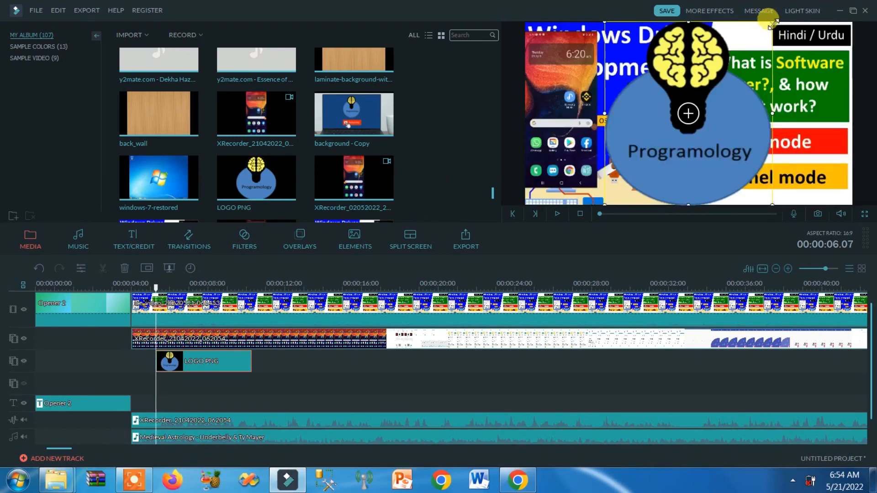
{"action": "left_click_drag", "start_coordinate": [772, 22], "coordinate": [680, 122]}
{"action": "left_click_drag", "start_coordinate": [651, 155], "coordinate": [788, 78]}
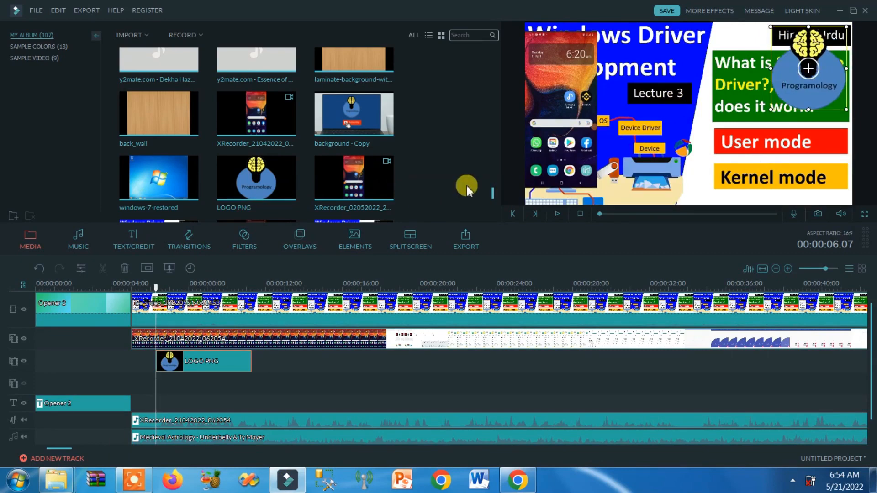
{"action": "left_click", "coordinate": [221, 340]}
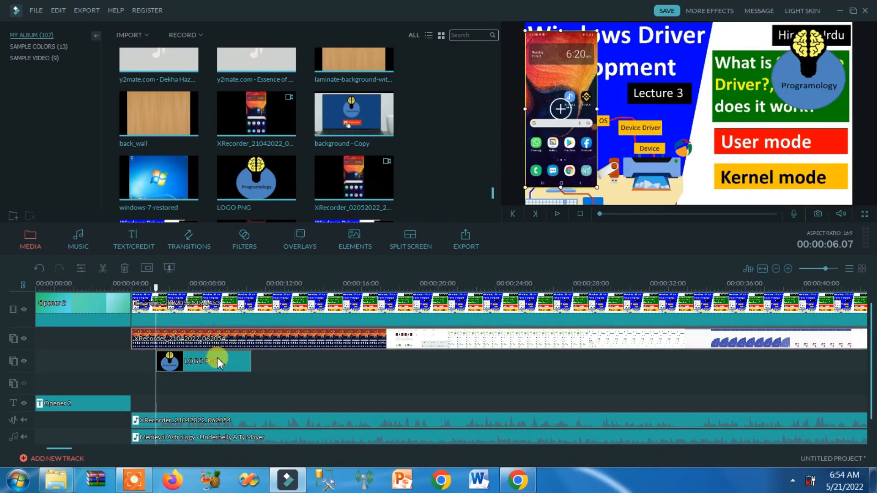
{"action": "left_click", "coordinate": [215, 358]}
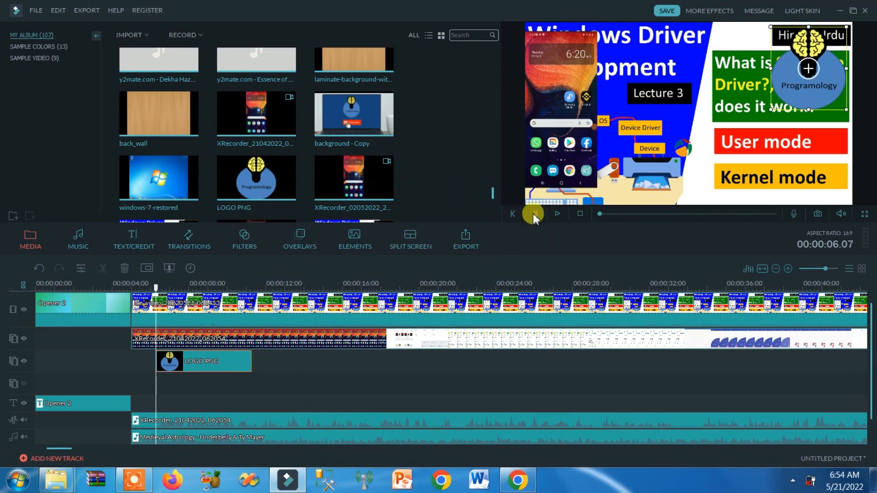
Delete the two XRecorder clips and the cmd command clip from the end of the video track.
{"action": "left_click", "coordinate": [812, 269]}
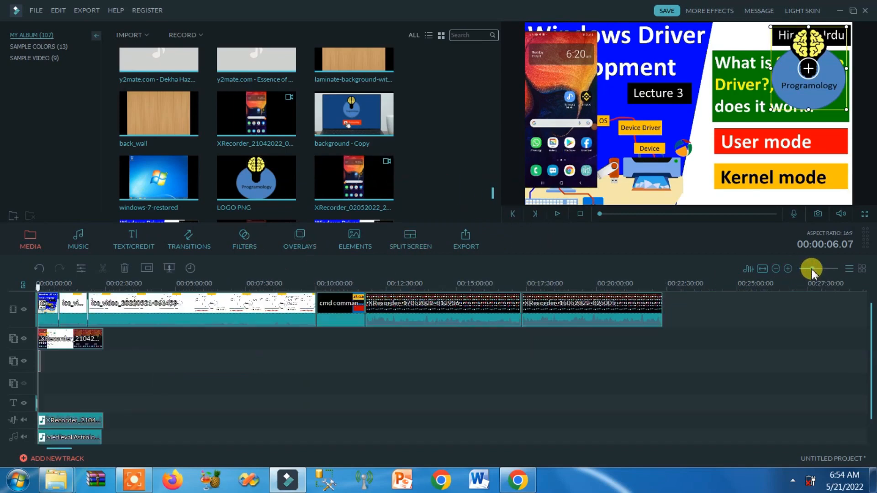
{"action": "left_click", "coordinate": [587, 311]}
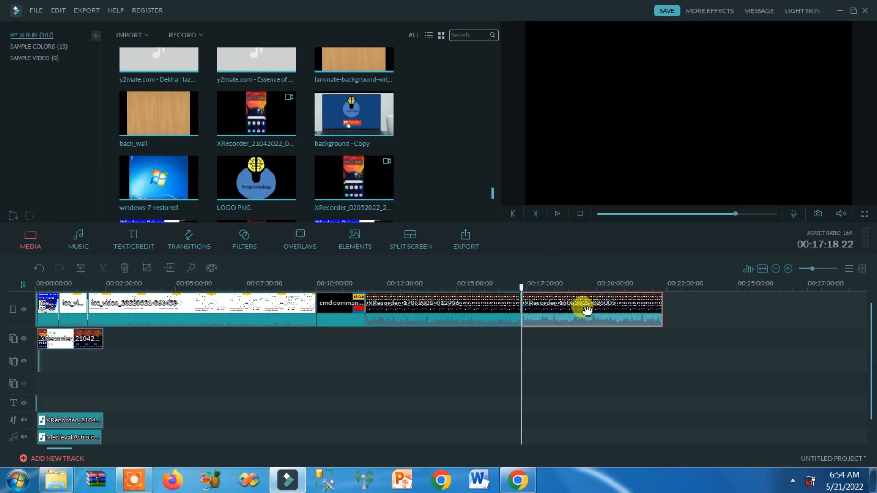
{"action": "key", "text": "Delete"}
{"action": "left_click", "coordinate": [464, 303]}
{"action": "key", "text": "Delete"}
{"action": "left_click", "coordinate": [352, 326]}
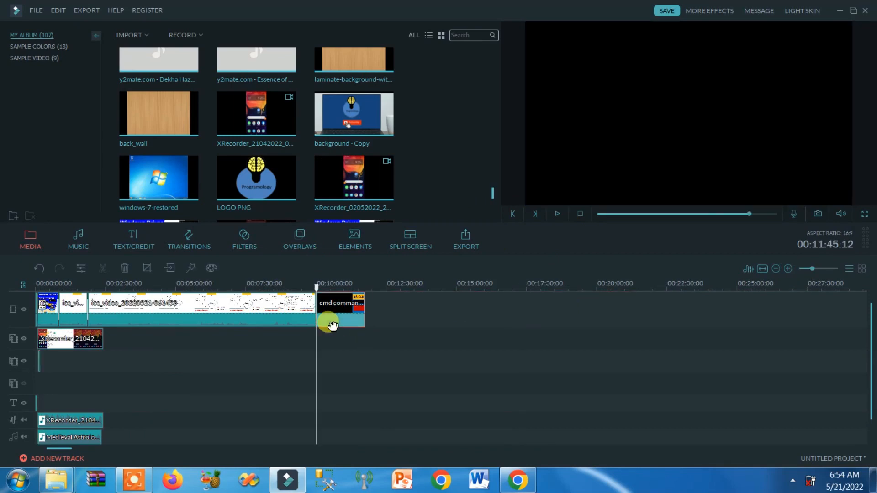
{"action": "key", "text": "Delete"}
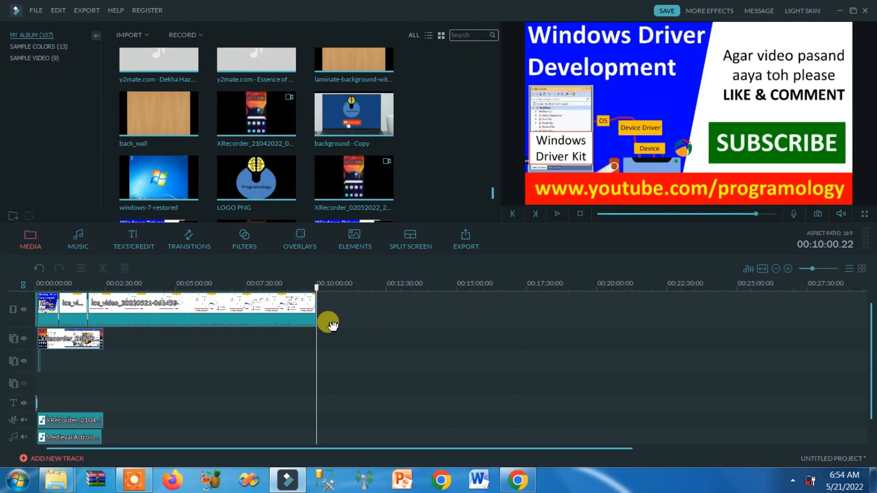
Append the green-screen subscribe clip to the end of the video track and open its editing settings.
{"action": "scroll", "coordinate": [491, 199], "scroll_direction": "down", "scroll_amount": 2}
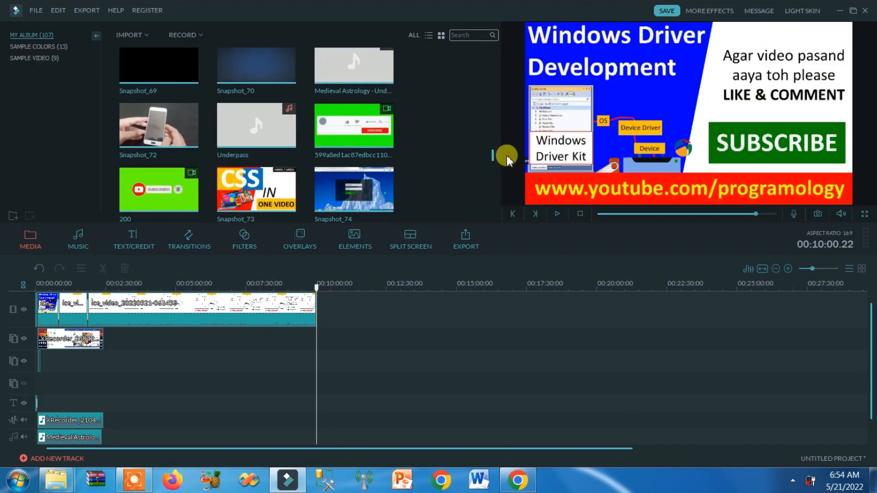
{"action": "scroll", "coordinate": [475, 146], "scroll_direction": "down", "scroll_amount": 1}
{"action": "left_click_drag", "start_coordinate": [380, 173], "coordinate": [323, 316]}
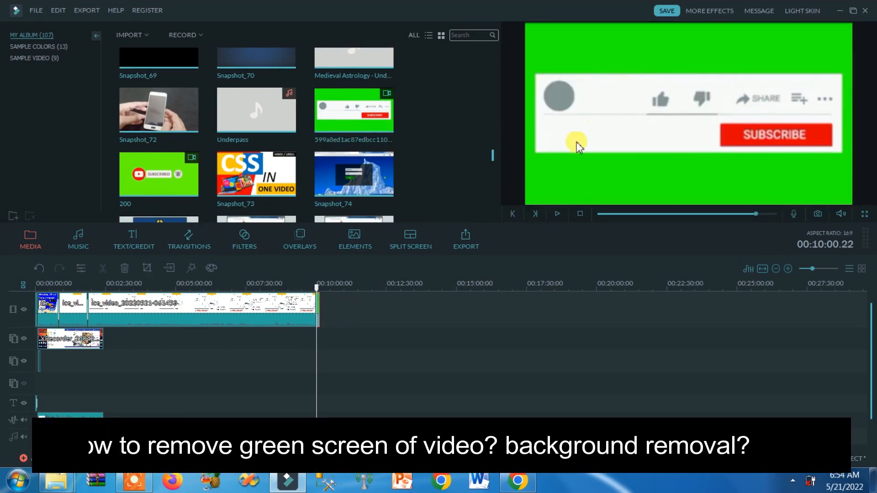
{"action": "right_click", "coordinate": [321, 314]}
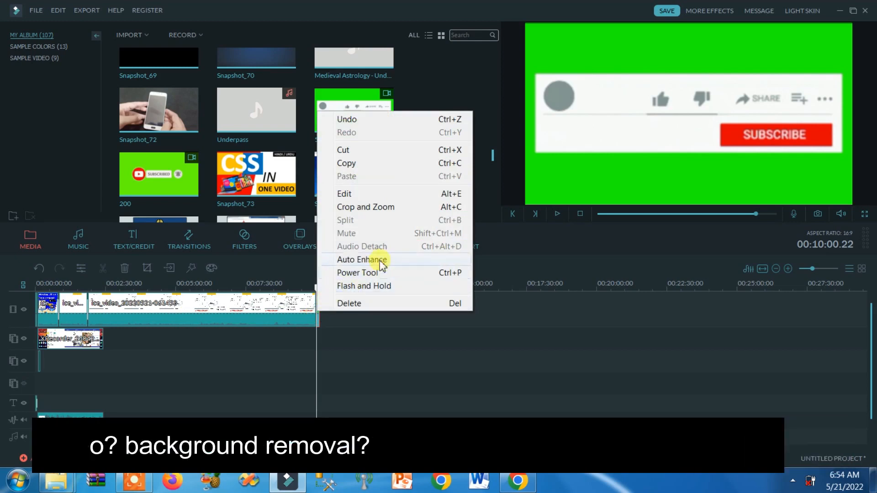
{"action": "left_click", "coordinate": [364, 197]}
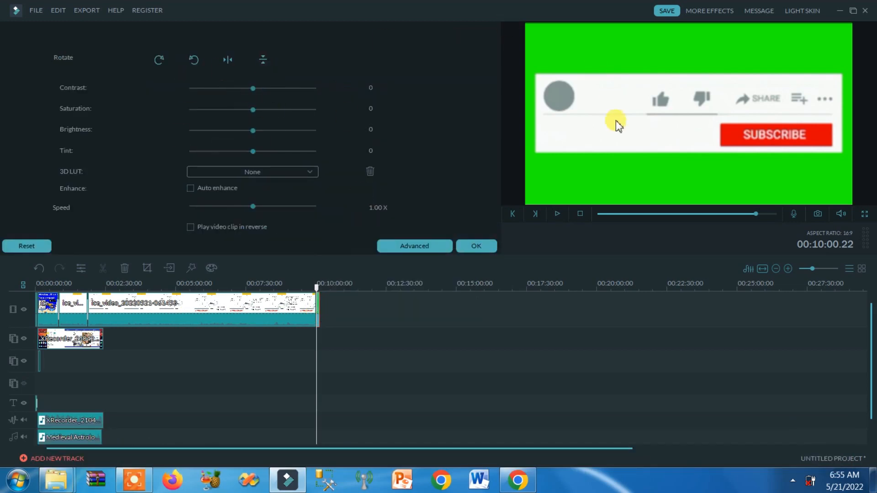
{"action": "left_click", "coordinate": [477, 245]}
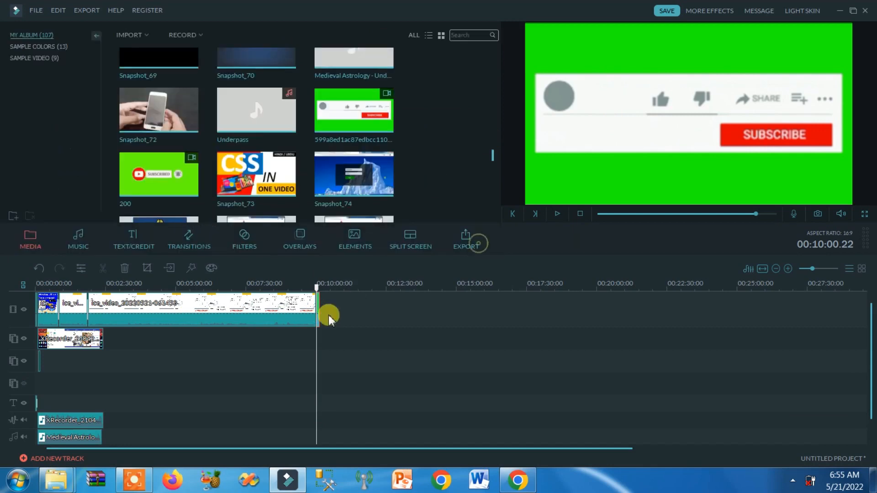
{"action": "right_click", "coordinate": [321, 314]}
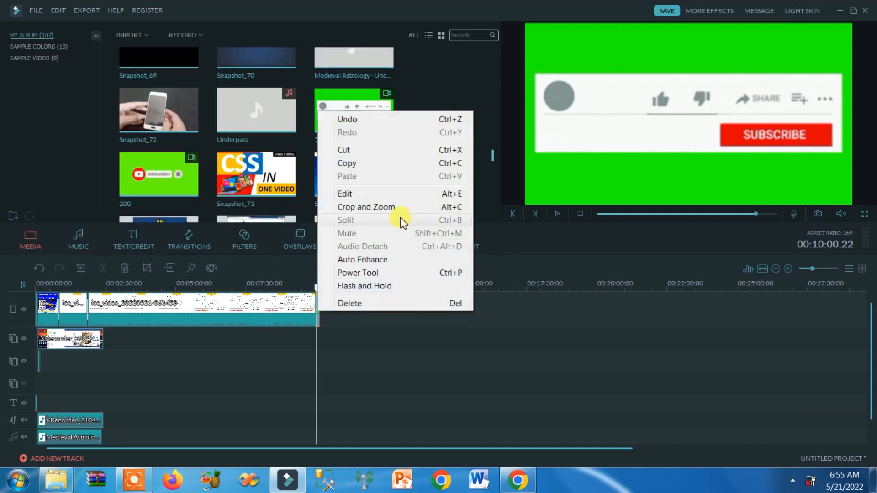
{"action": "left_click", "coordinate": [356, 387]}
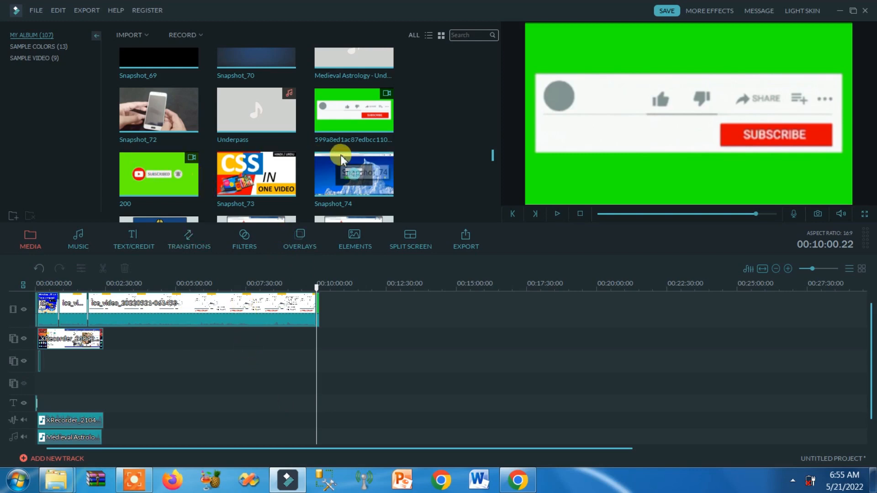
Place the green-screen subscribe clip on the first overlay track at 00:02:41.17 and make its green background transparent with Chroma Key.
{"action": "left_click", "coordinate": [144, 315]}
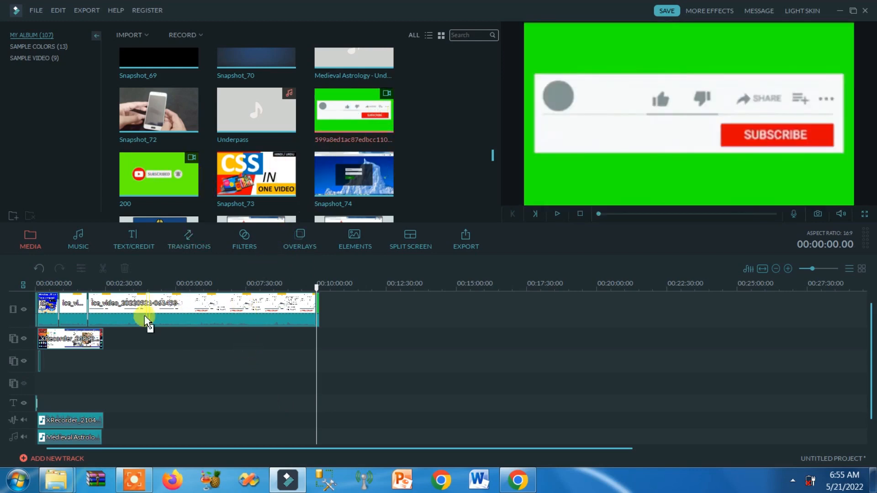
{"action": "left_click", "coordinate": [112, 337]}
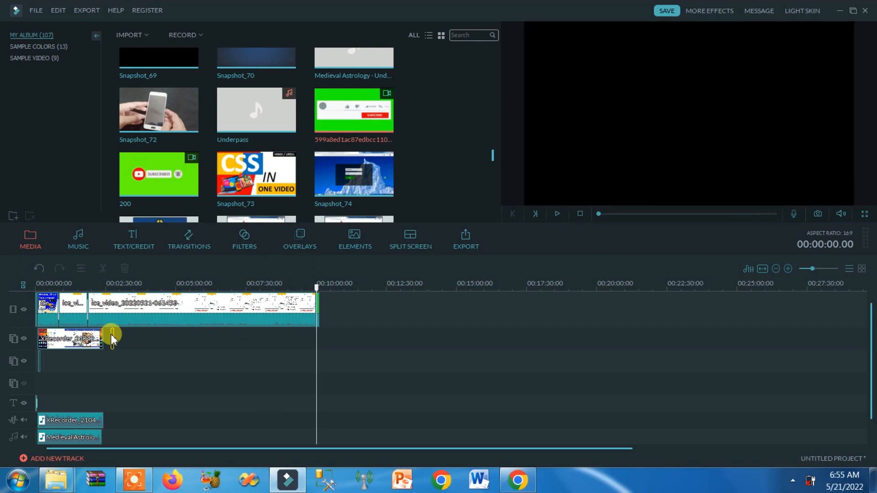
{"action": "right_click", "coordinate": [113, 338]}
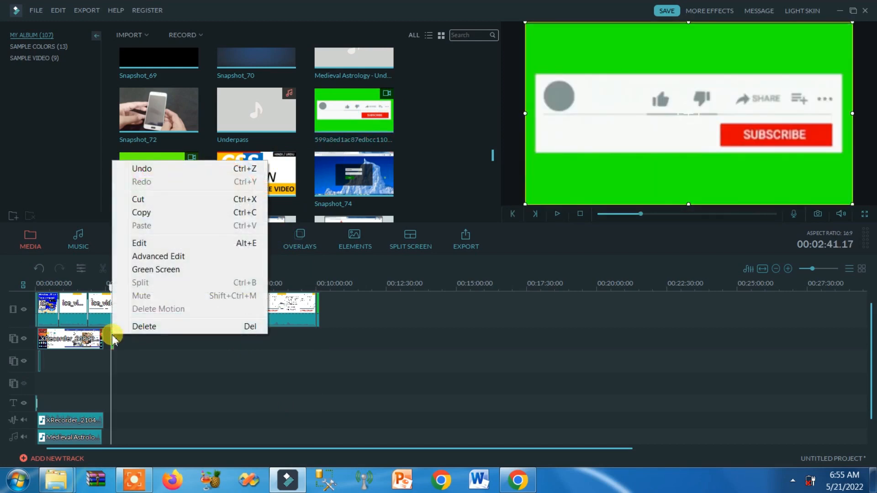
{"action": "left_click", "coordinate": [156, 269]}
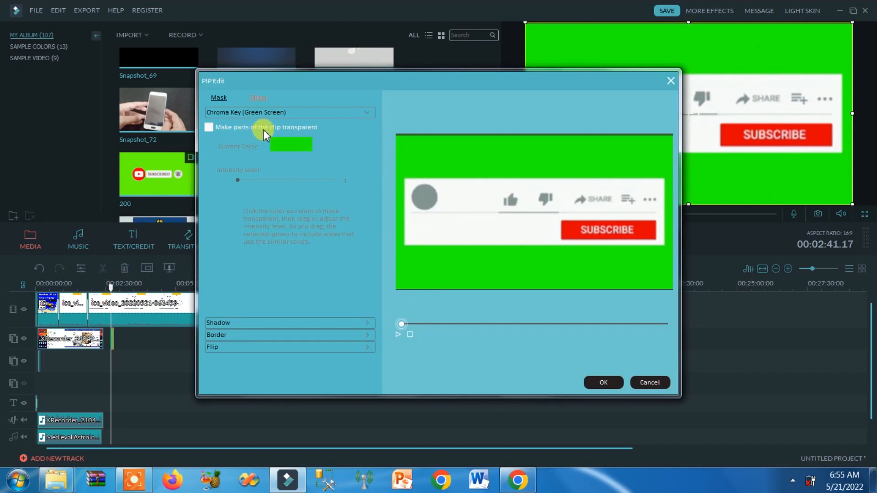
{"action": "left_click", "coordinate": [263, 129]}
{"action": "left_click", "coordinate": [605, 383]}
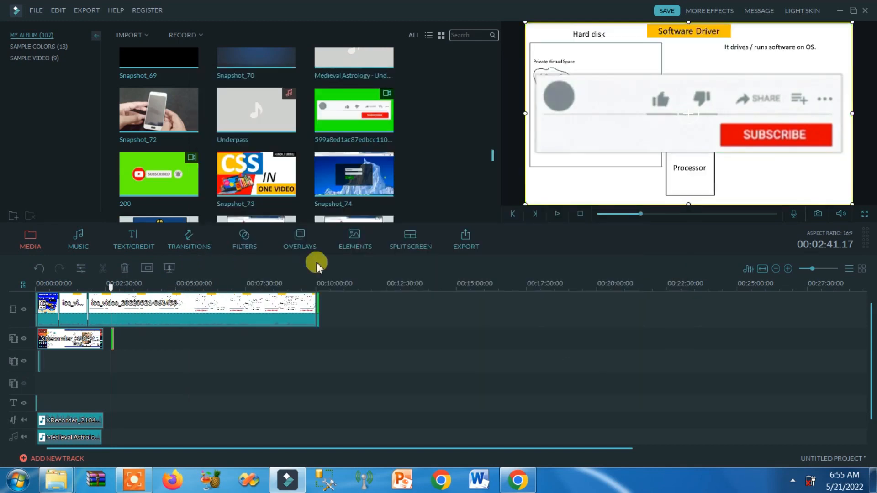
Preview the keyed subscribe clip and shrink it to about half the frame's width in the picture's lower-left corner.
{"action": "left_click", "coordinate": [555, 215]}
{"action": "left_click", "coordinate": [556, 214]}
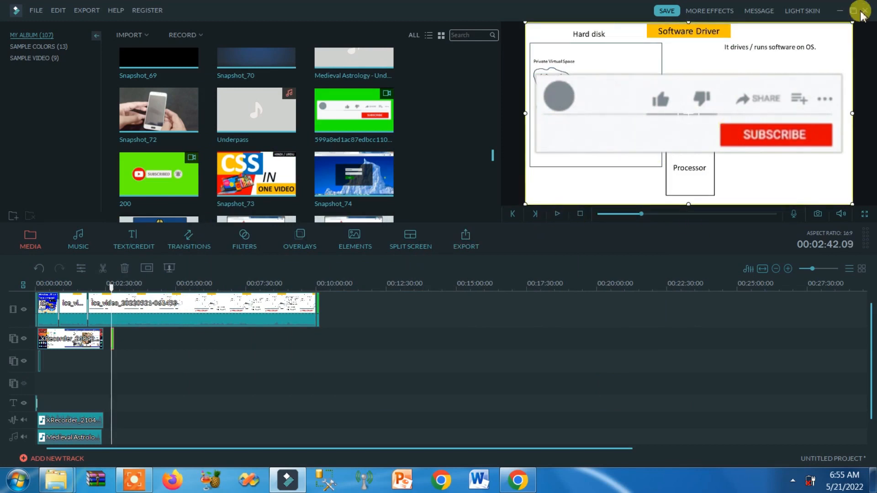
{"action": "left_click_drag", "start_coordinate": [852, 23], "coordinate": [695, 110]}
{"action": "left_click", "coordinate": [822, 271]}
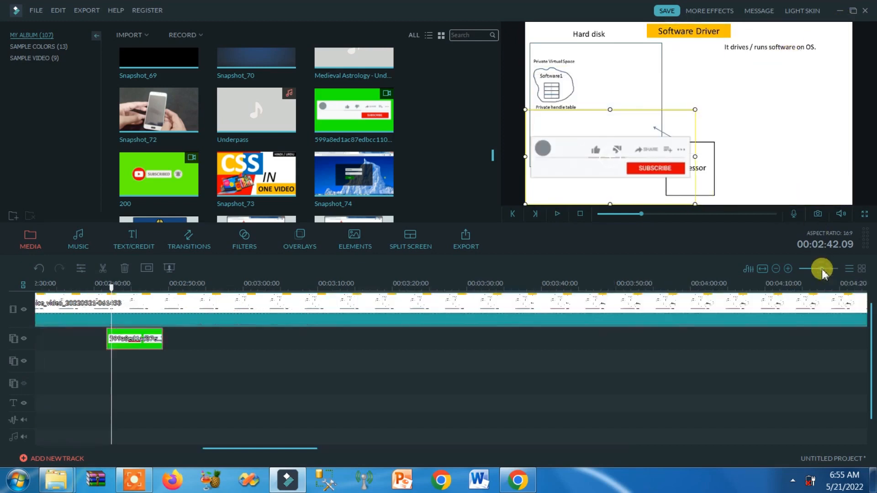
{"action": "left_click_drag", "start_coordinate": [112, 286], "coordinate": [230, 287]}
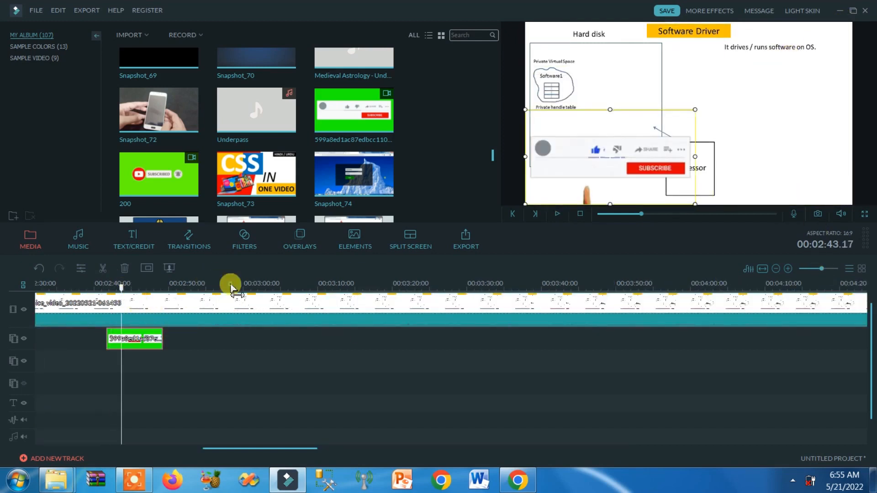
{"action": "left_click", "coordinate": [122, 285]}
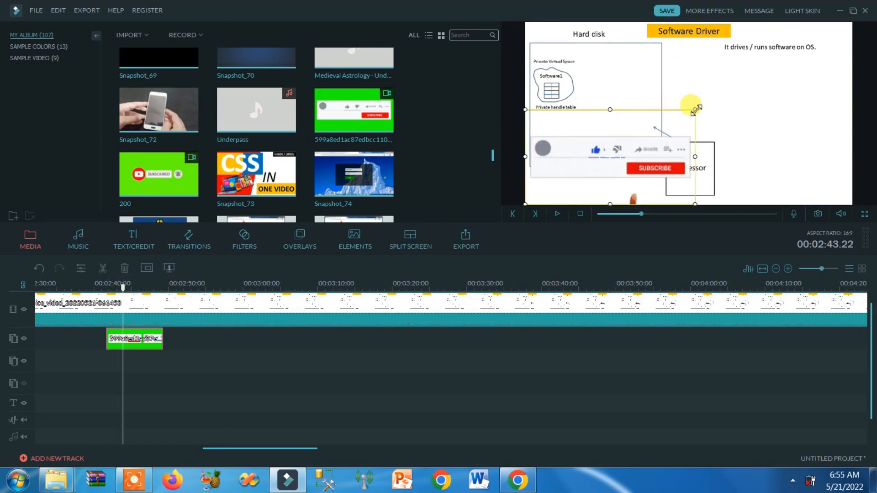
Try the subscribe overlay in the picture's upper-right area, then scale it back up to fill the whole frame.
{"action": "left_click_drag", "start_coordinate": [723, 87], "coordinate": [685, 116]}
{"action": "left_click_drag", "start_coordinate": [635, 162], "coordinate": [788, 102]}
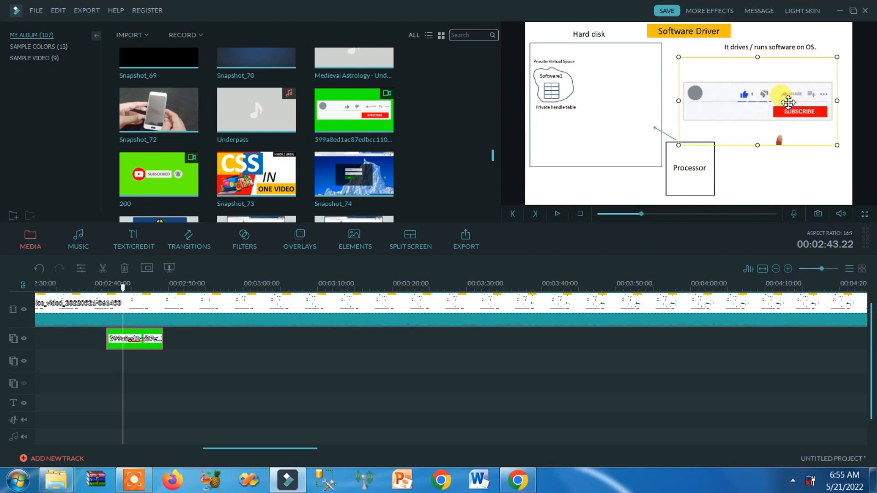
{"action": "left_click_drag", "start_coordinate": [678, 57], "coordinate": [499, 33]}
{"action": "left_click_drag", "start_coordinate": [660, 92], "coordinate": [559, 64]}
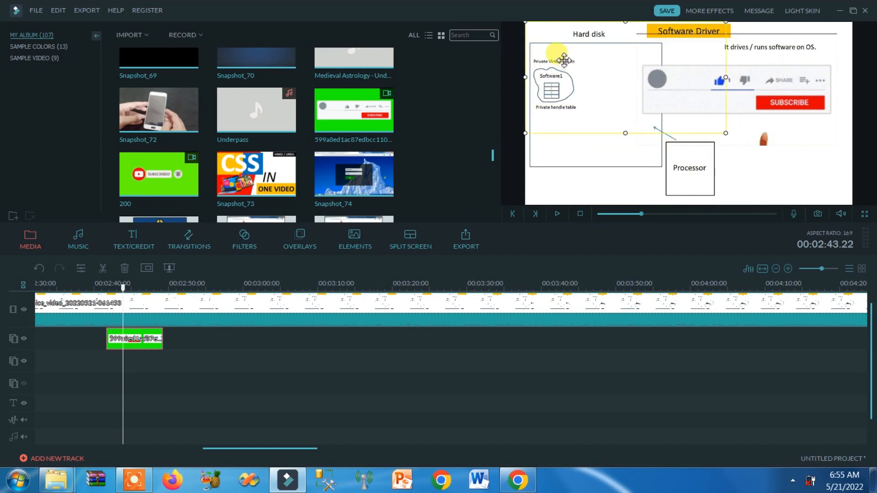
{"action": "left_click_drag", "start_coordinate": [724, 133], "coordinate": [858, 208]}
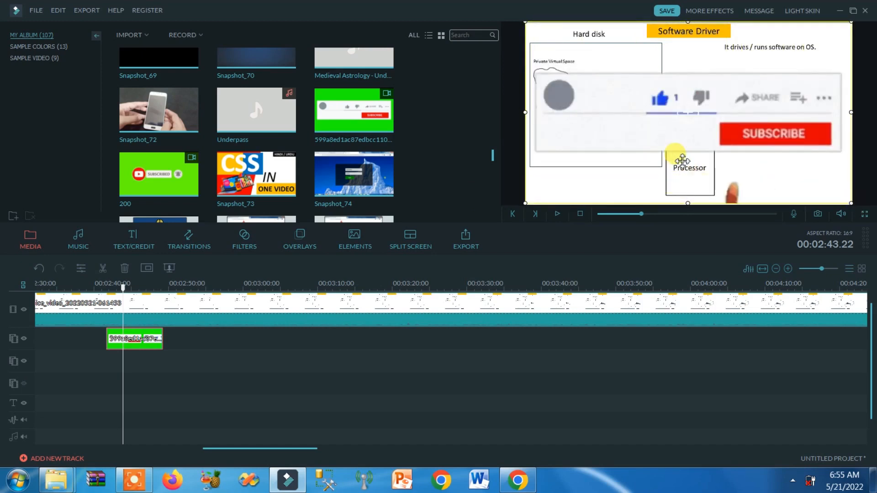
Apply the Move to left motion to the subscribe overlay clip and play it back briefly.
{"action": "right_click", "coordinate": [146, 341]}
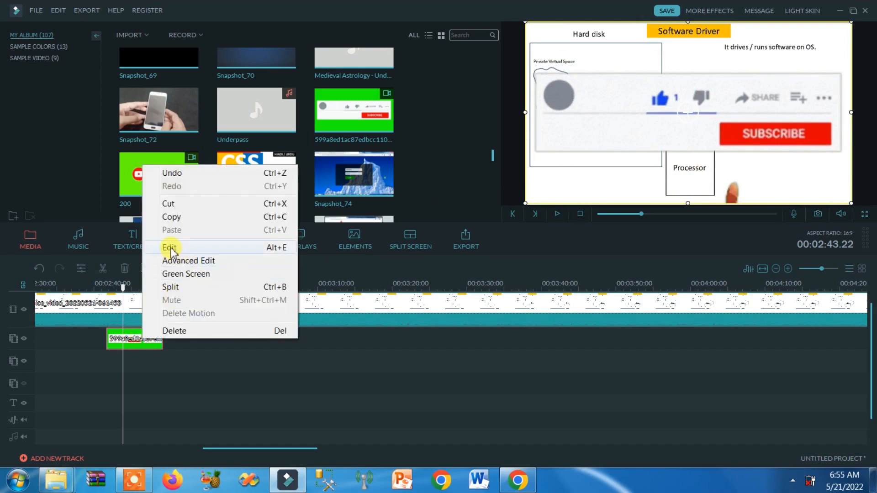
{"action": "left_click", "coordinate": [170, 248]}
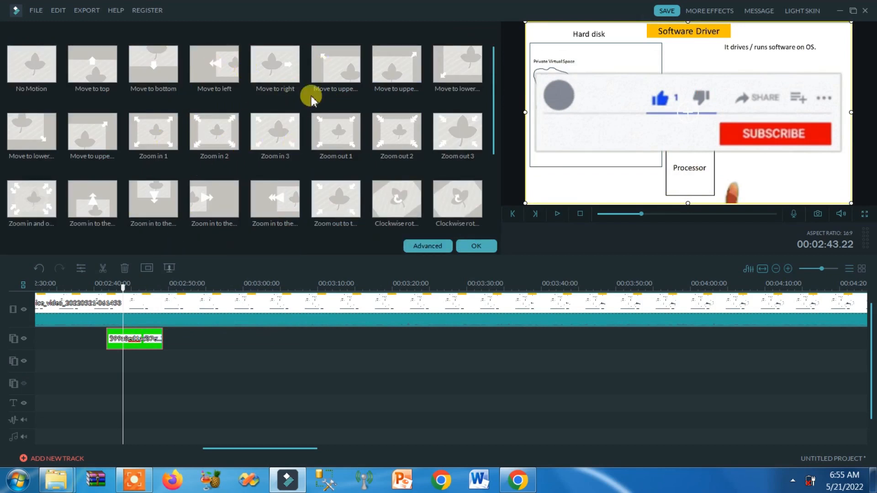
{"action": "left_click", "coordinate": [224, 73]}
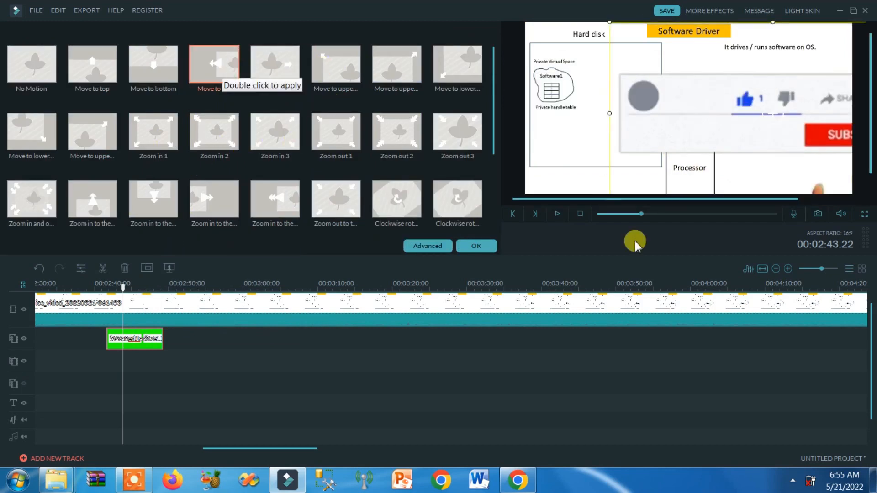
{"action": "left_click", "coordinate": [477, 245]}
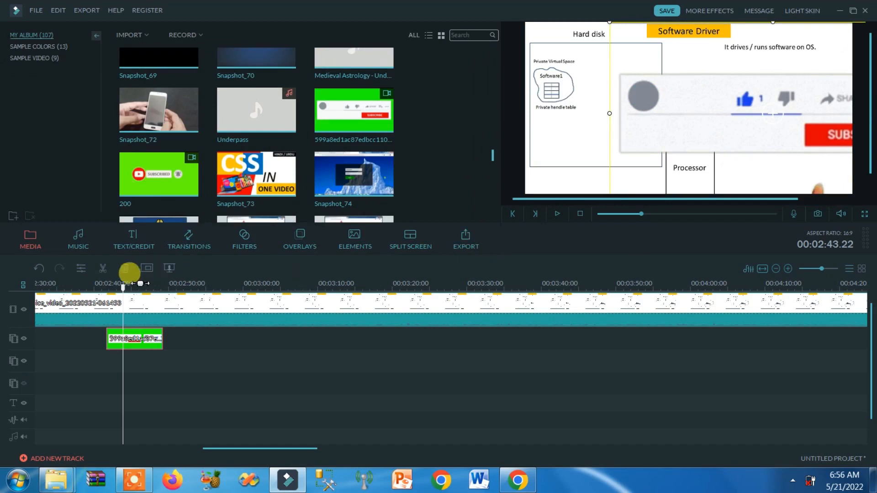
{"action": "left_click", "coordinate": [557, 214]}
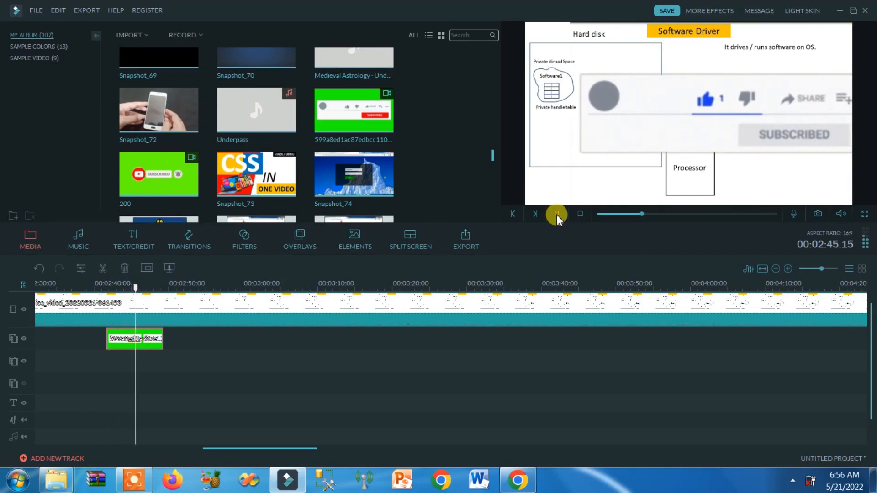
{"action": "left_click", "coordinate": [557, 215]}
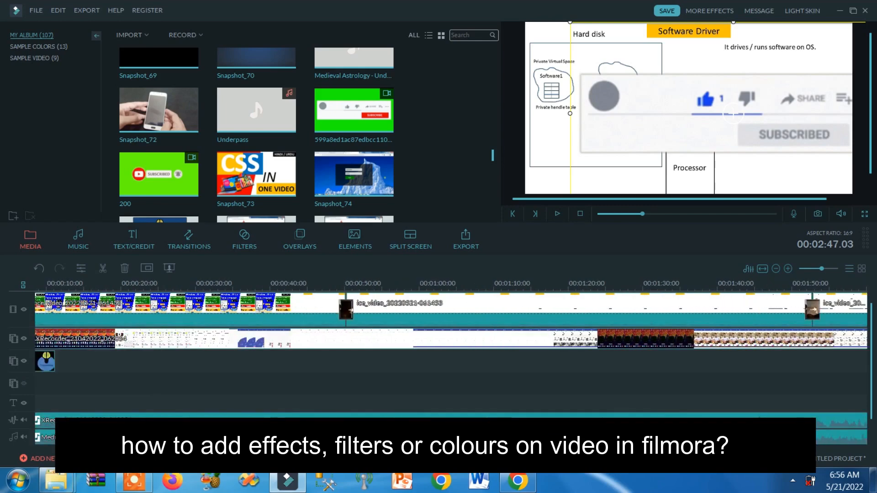
Preview the Holiday and Rise filters plus two filters in the row below them, then show the overlay effects.
{"action": "left_click", "coordinate": [485, 304]}
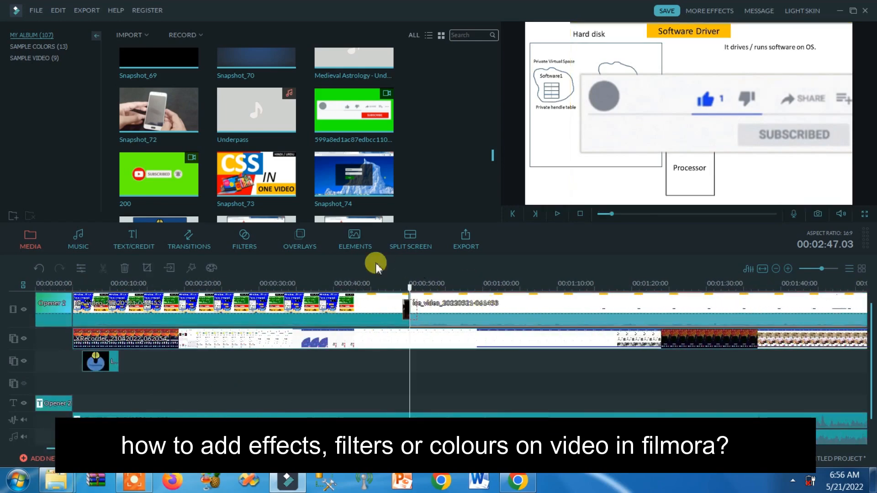
{"action": "left_click", "coordinate": [242, 243]}
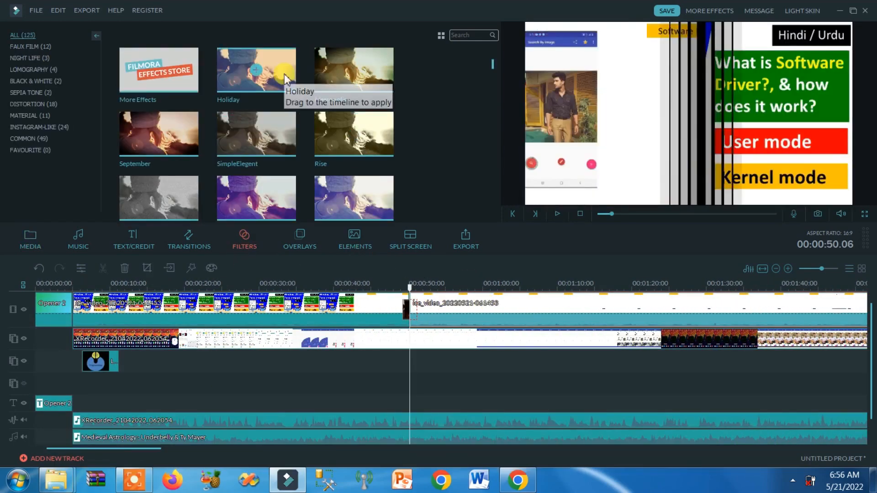
{"action": "left_click", "coordinate": [277, 74]}
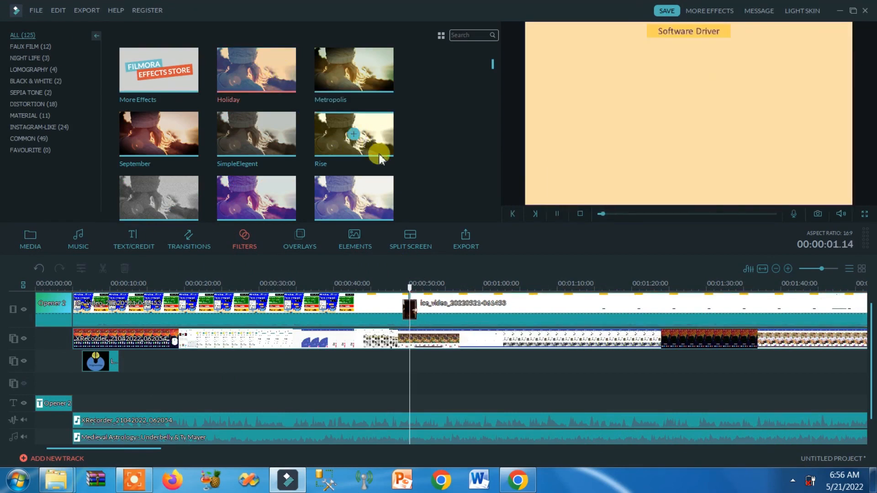
{"action": "left_click", "coordinate": [365, 139]}
{"action": "left_click", "coordinate": [385, 200]}
{"action": "left_click", "coordinate": [305, 207]}
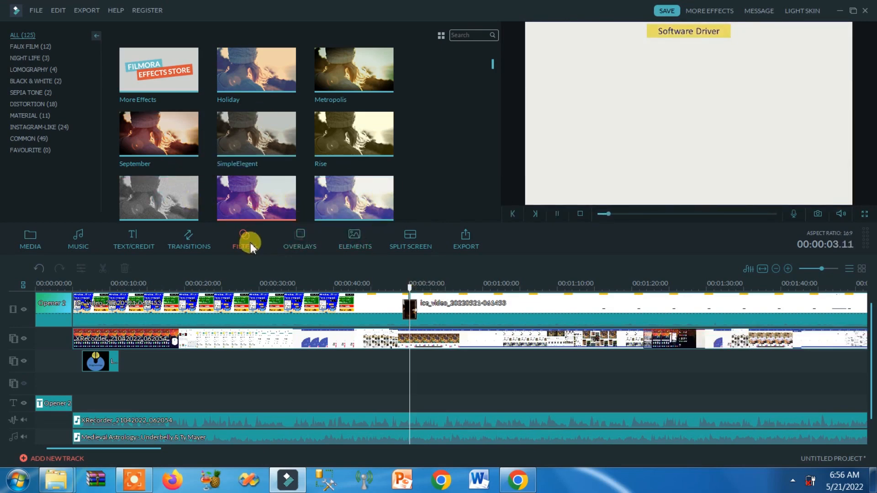
{"action": "left_click", "coordinate": [302, 241]}
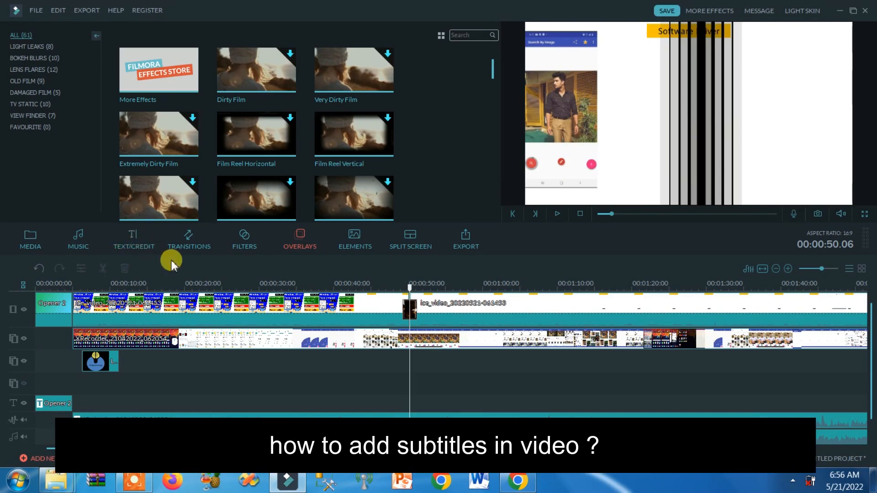
Add the Subtitles 1 template to the text track at 00:00:50.06 and play it briefly.
{"action": "left_click", "coordinate": [130, 234]}
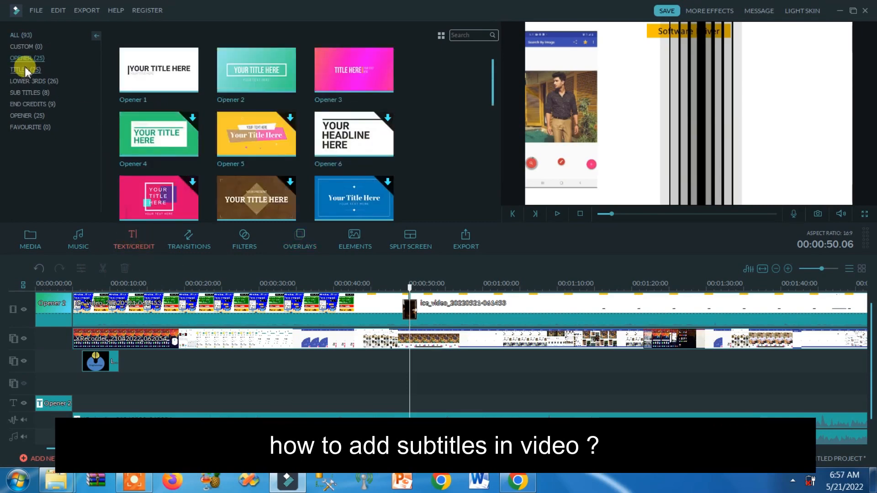
{"action": "left_click", "coordinate": [27, 92]}
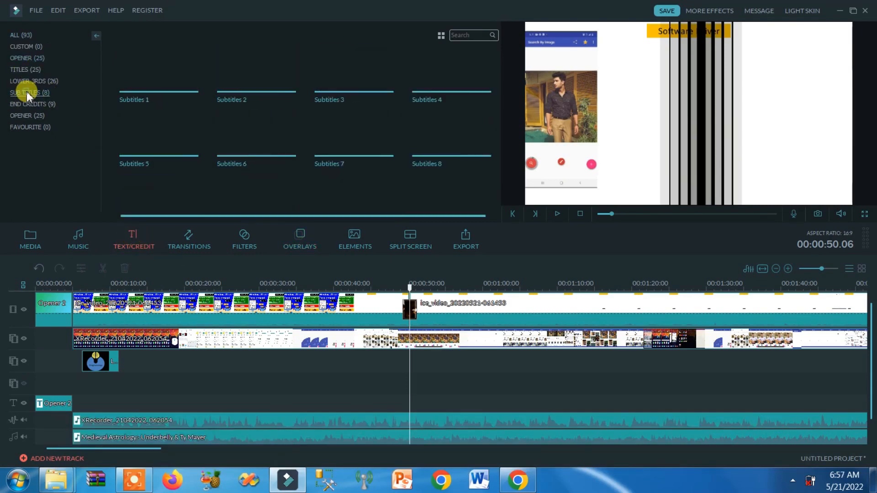
{"action": "mouse_move", "coordinate": [145, 79]}
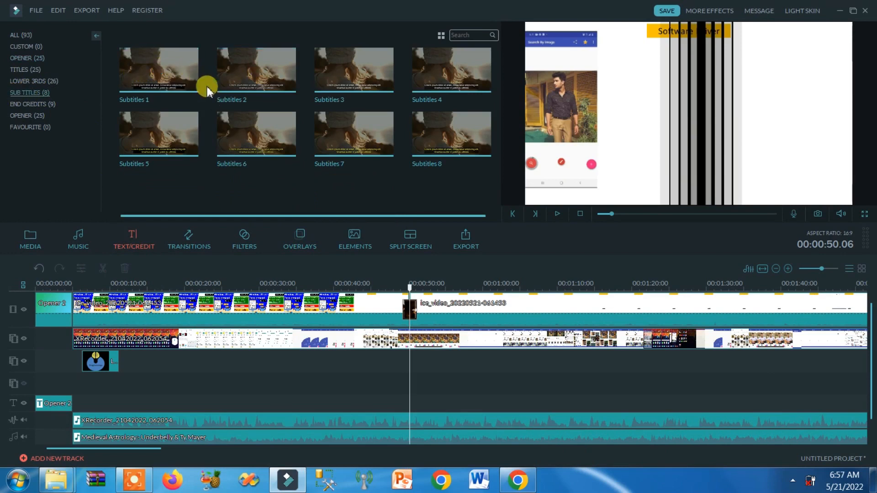
{"action": "mouse_move", "coordinate": [323, 146]}
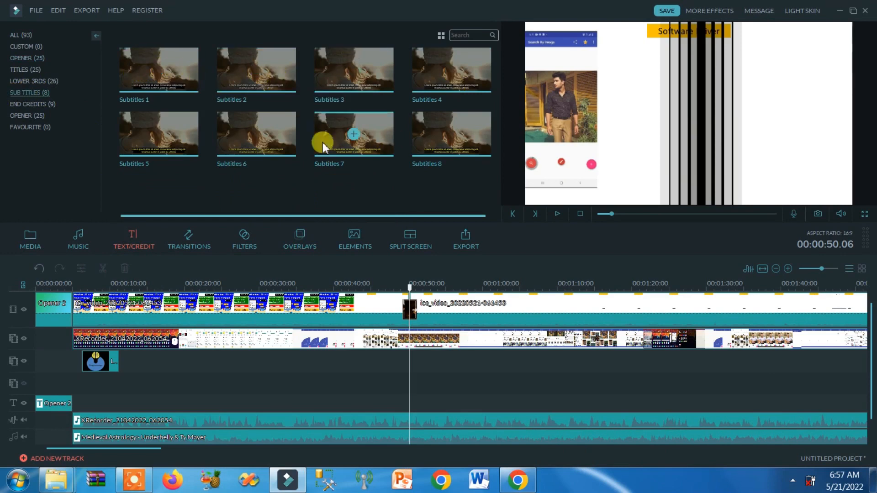
{"action": "left_click", "coordinate": [157, 74]}
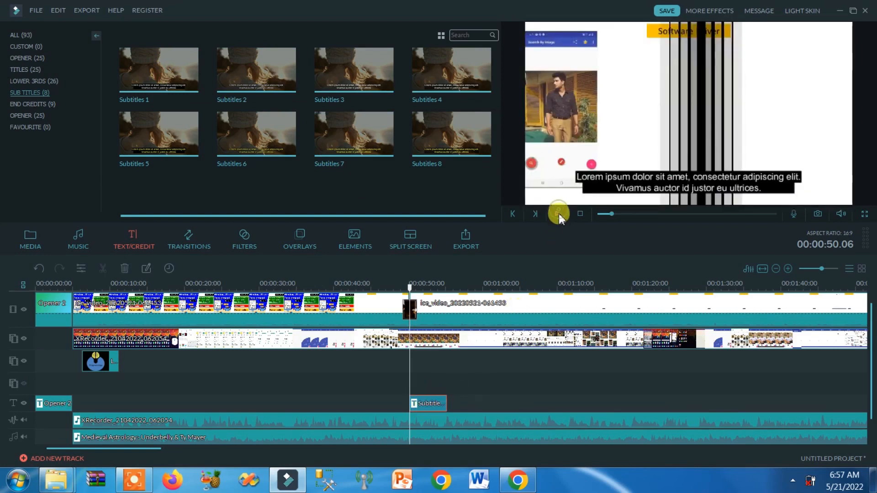
{"action": "left_click", "coordinate": [559, 215]}
{"action": "left_click", "coordinate": [558, 213]}
Open the Subtitles 1 clip's text for editing and select the text of its first and second lines in turn.
{"action": "left_click", "coordinate": [438, 404]}
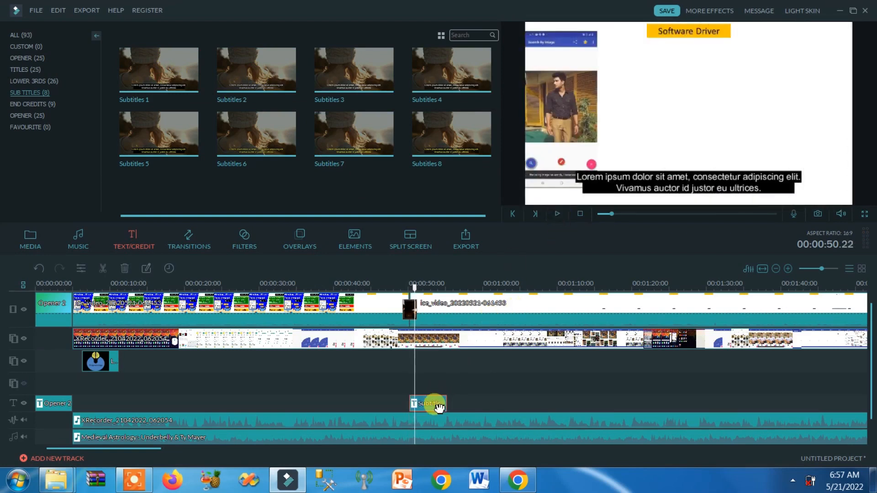
{"action": "double_click", "coordinate": [436, 404]}
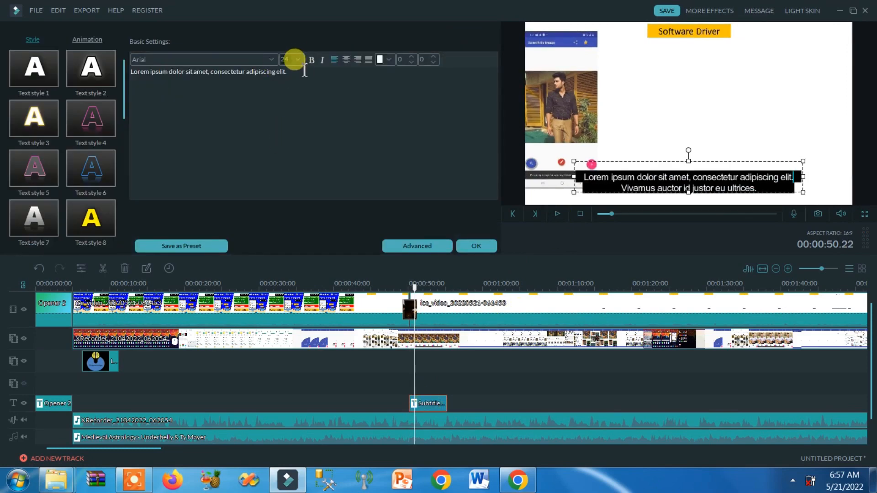
{"action": "left_click_drag", "start_coordinate": [300, 72], "coordinate": [113, 80]}
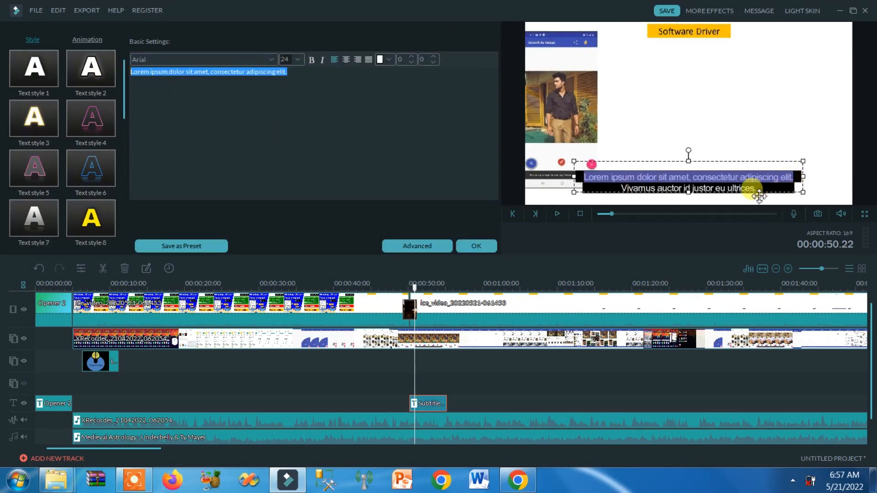
{"action": "left_click", "coordinate": [744, 190]}
{"action": "left_click_drag", "start_coordinate": [280, 76], "coordinate": [86, 73]}
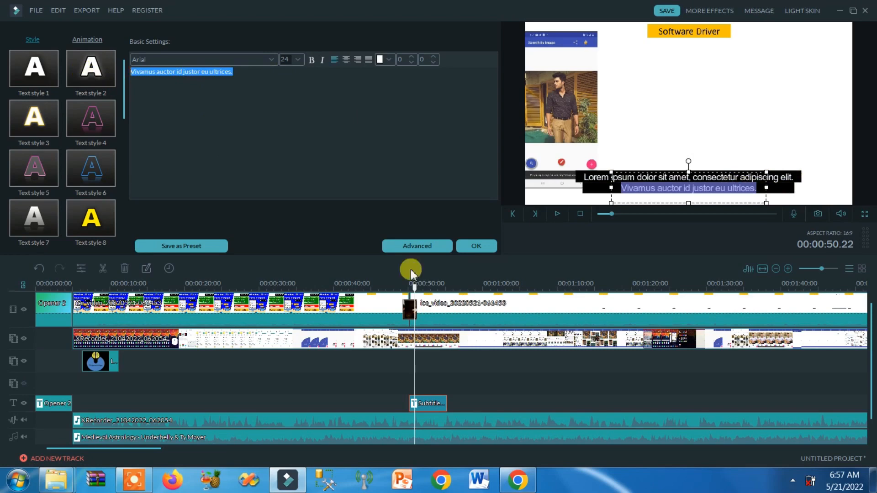
Open the subtitle's advanced text editing, look at the image and shape inserts, try an extra text box, and close the editors.
{"action": "left_click", "coordinate": [428, 247]}
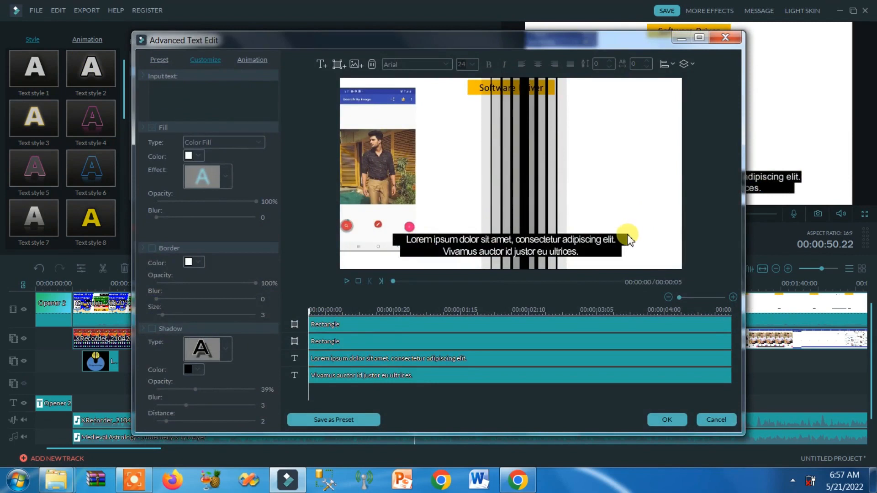
{"action": "left_click", "coordinate": [627, 238]}
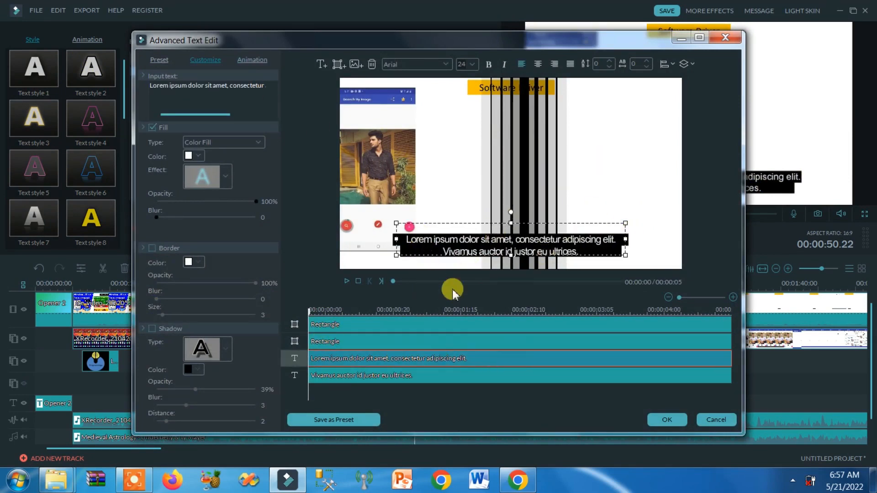
{"action": "left_click", "coordinate": [356, 63]}
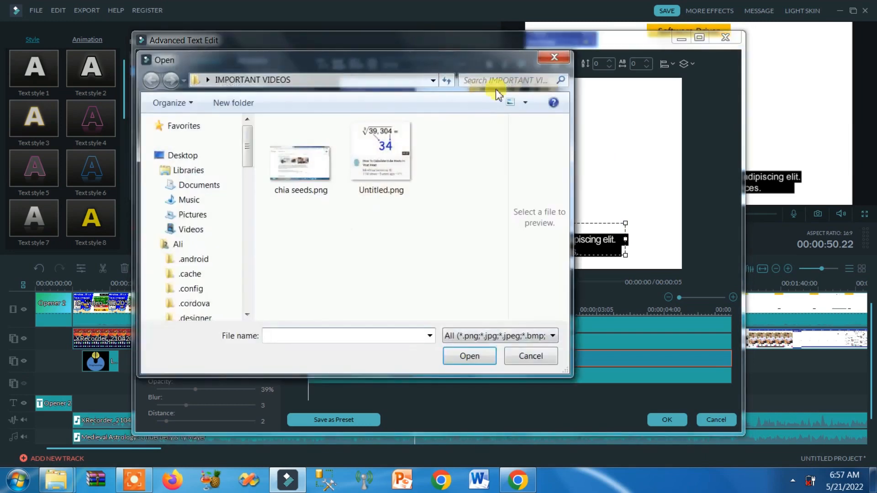
{"action": "left_click", "coordinate": [554, 57]}
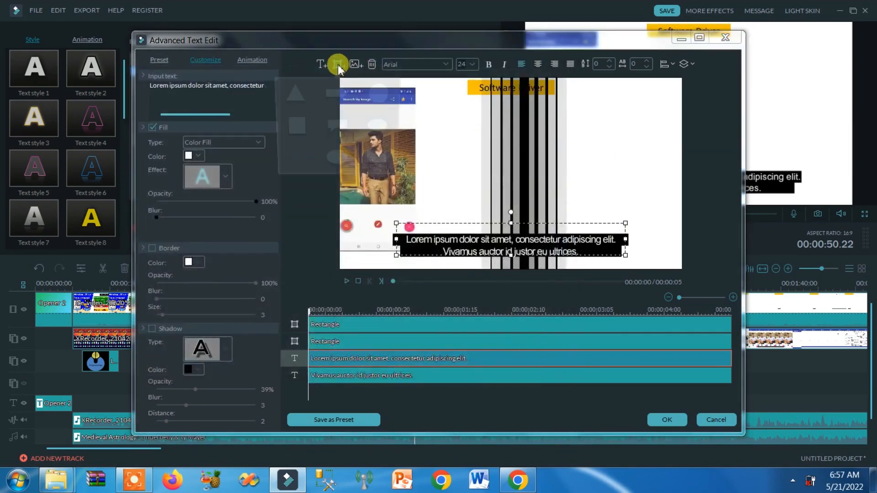
{"action": "left_click", "coordinate": [611, 156]}
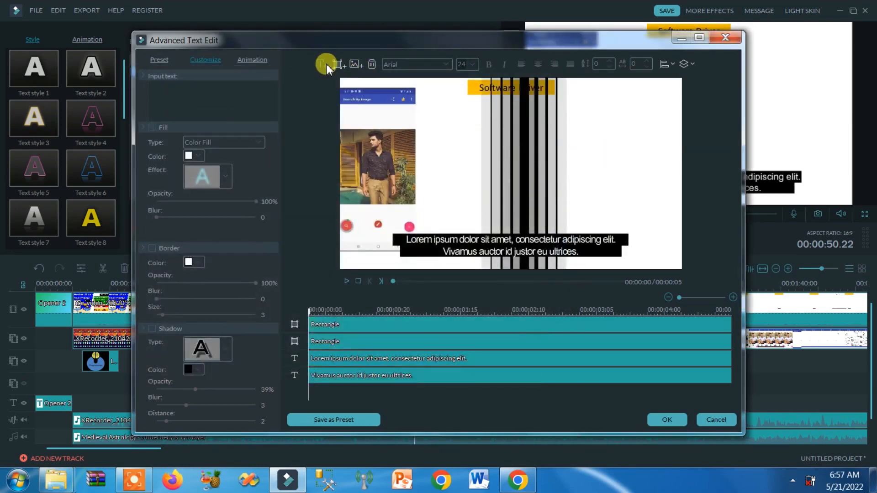
{"action": "left_click", "coordinate": [325, 65]}
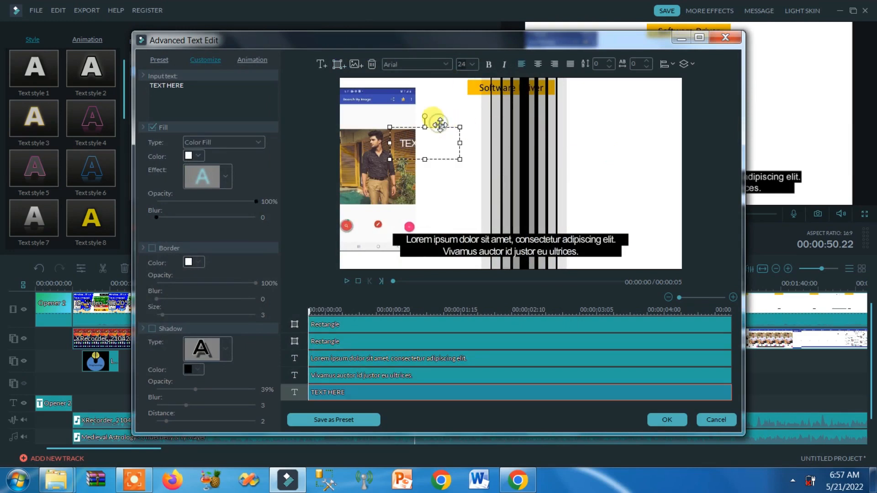
{"action": "left_click", "coordinate": [671, 418]}
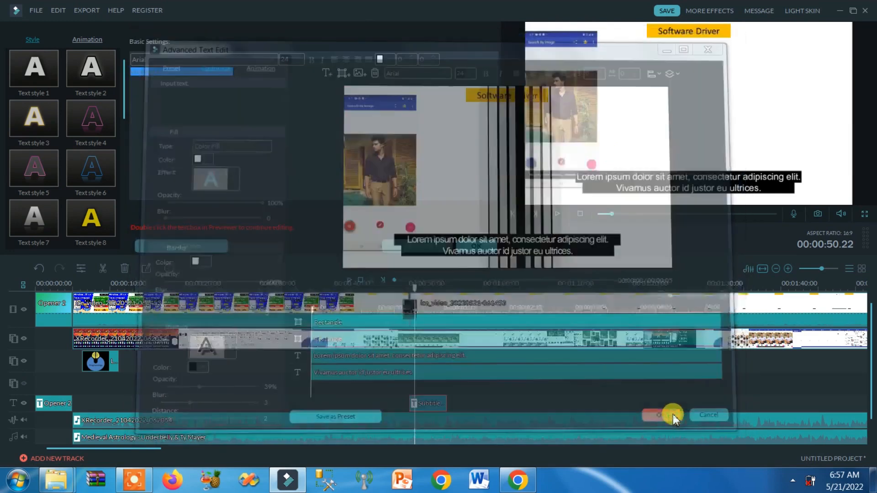
{"action": "left_click", "coordinate": [476, 245]}
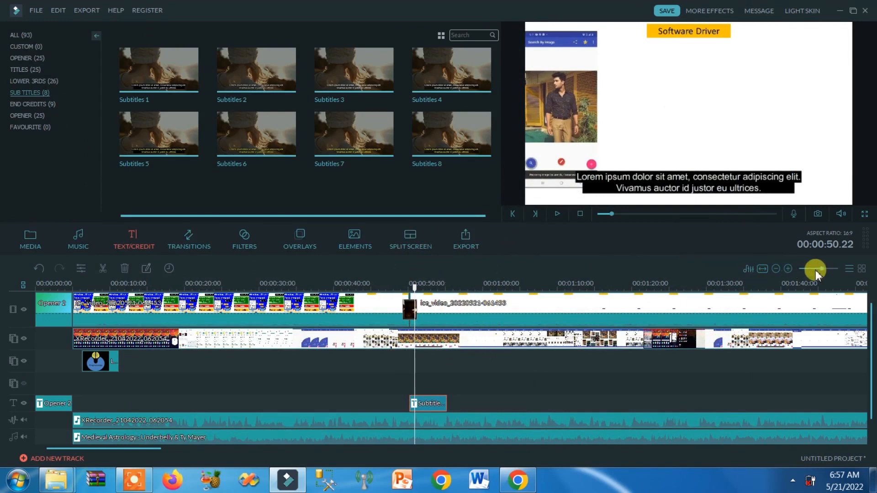
Add the Credits 1 end credits template after the end of the video at 00:10:13.16 and play it briefly.
{"action": "left_click_drag", "start_coordinate": [816, 270], "coordinate": [512, 307]}
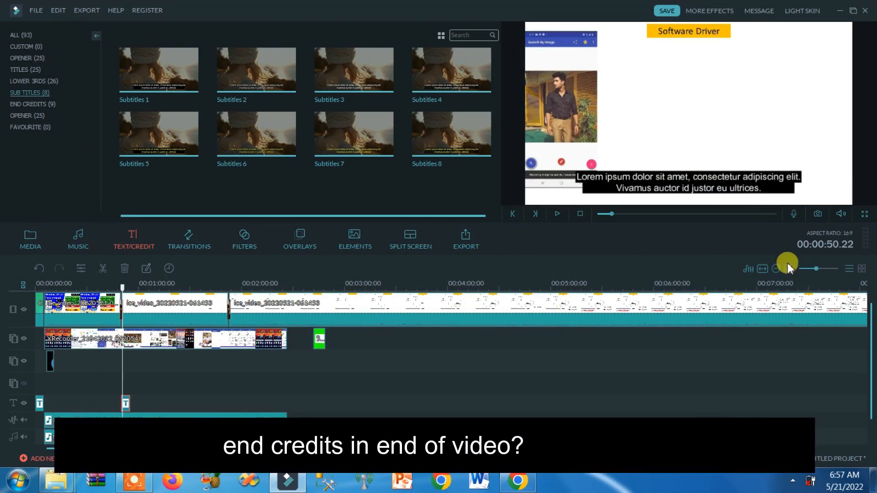
{"action": "left_click", "coordinate": [809, 270]}
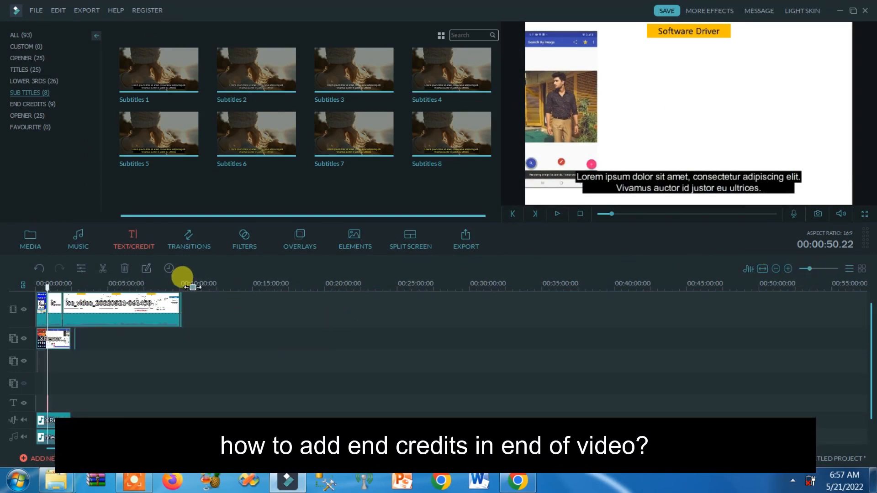
{"action": "mouse_move", "coordinate": [182, 279]}
{"action": "left_mouse_down"}
{"action": "mouse_move", "coordinate": [191, 281]}
{"action": "mouse_move", "coordinate": [183, 286]}
{"action": "left_mouse_up"}
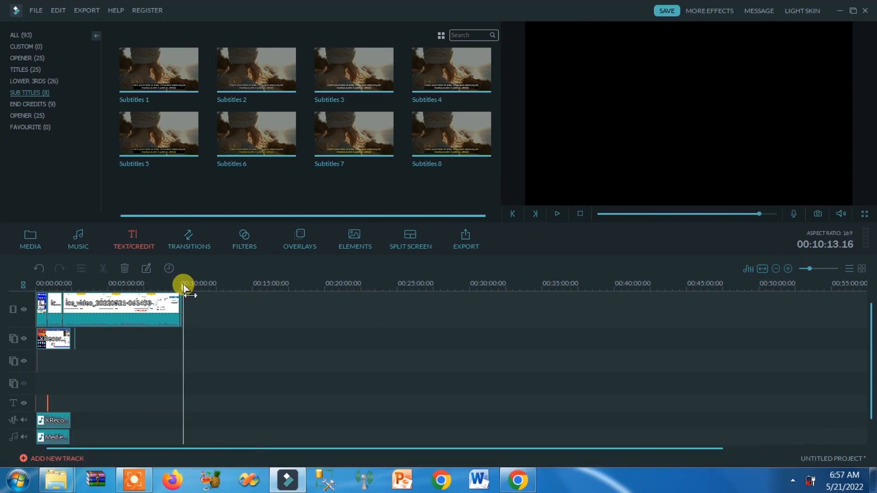
{"action": "left_click", "coordinate": [44, 80]}
{"action": "left_click", "coordinate": [41, 101]}
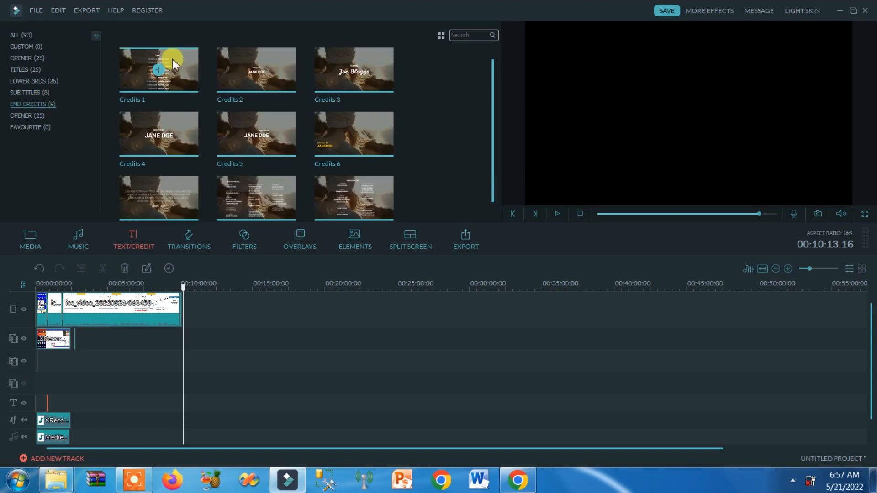
{"action": "left_click", "coordinate": [159, 72]}
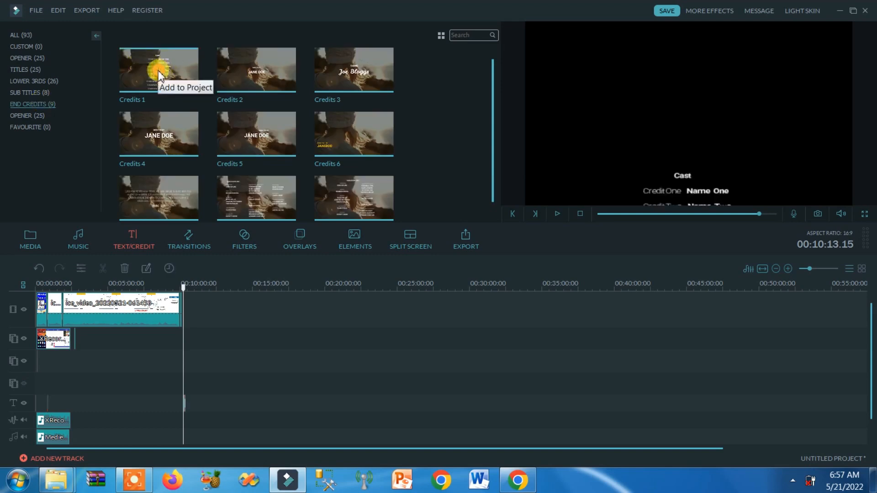
{"action": "left_click", "coordinate": [556, 214]}
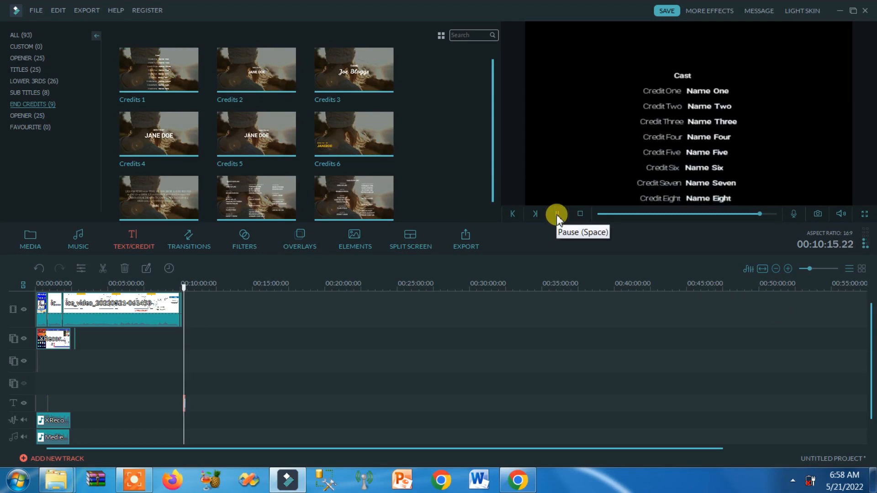
Examine the end credits' cast list and its advanced text settings, and close the editors.
{"action": "double_click", "coordinate": [186, 404]}
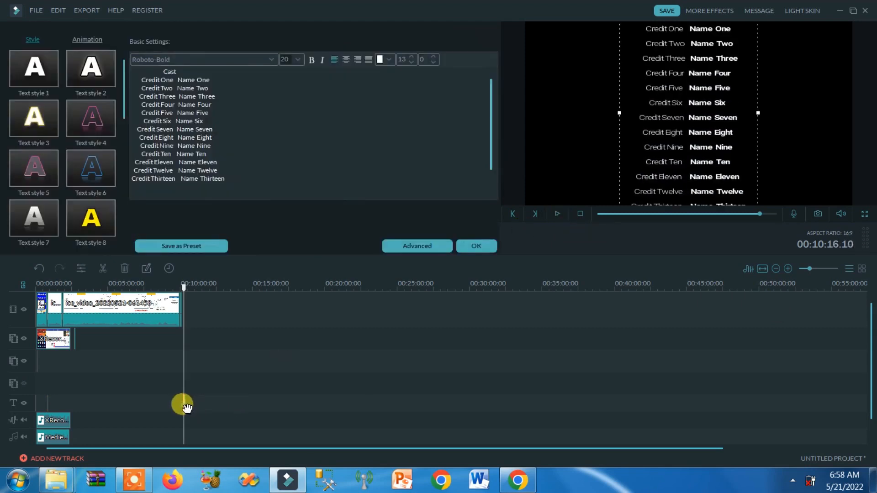
{"action": "left_click", "coordinate": [209, 129]}
{"action": "left_click", "coordinate": [223, 88]}
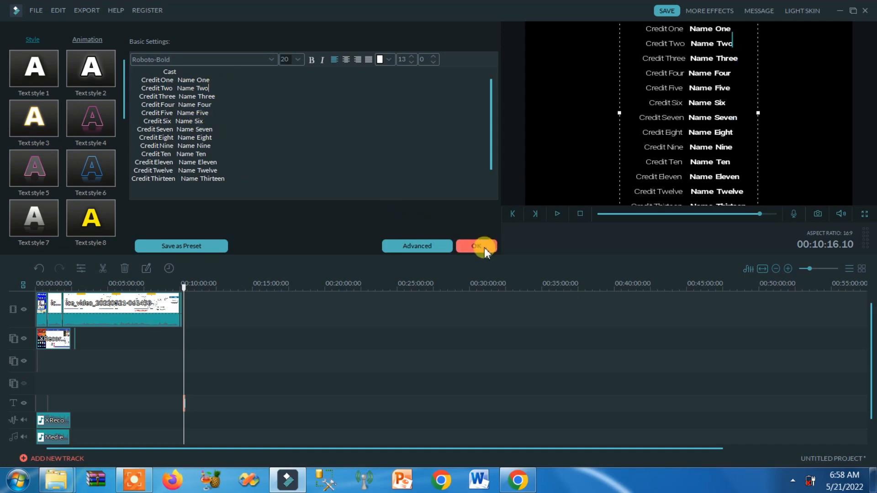
{"action": "left_click", "coordinate": [434, 245]}
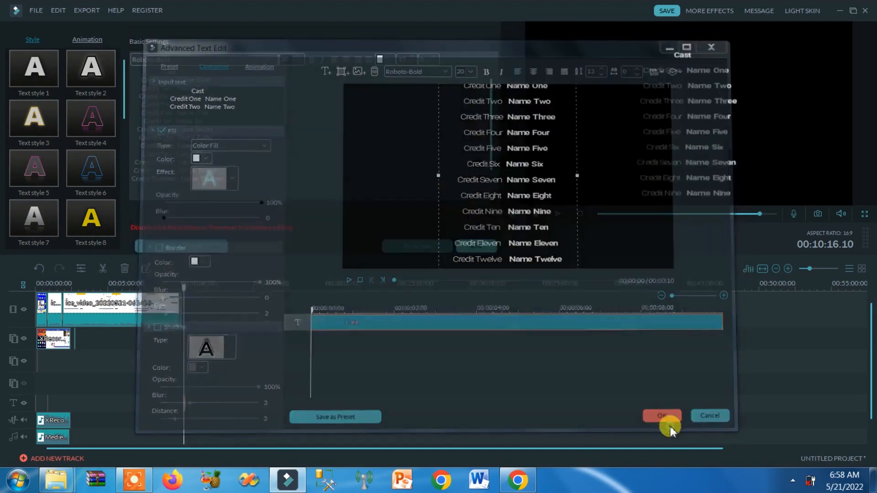
{"action": "left_click", "coordinate": [669, 423]}
{"action": "left_click", "coordinate": [484, 245]}
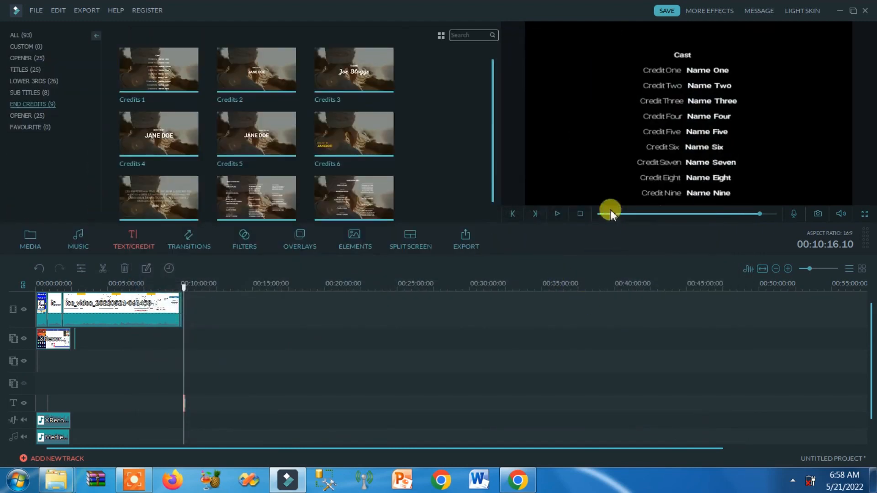
Try a two-zone side-by-side split screen on the main video track at 00:00:50.06, undo it, and return to the media library.
{"action": "left_click", "coordinate": [594, 219]}
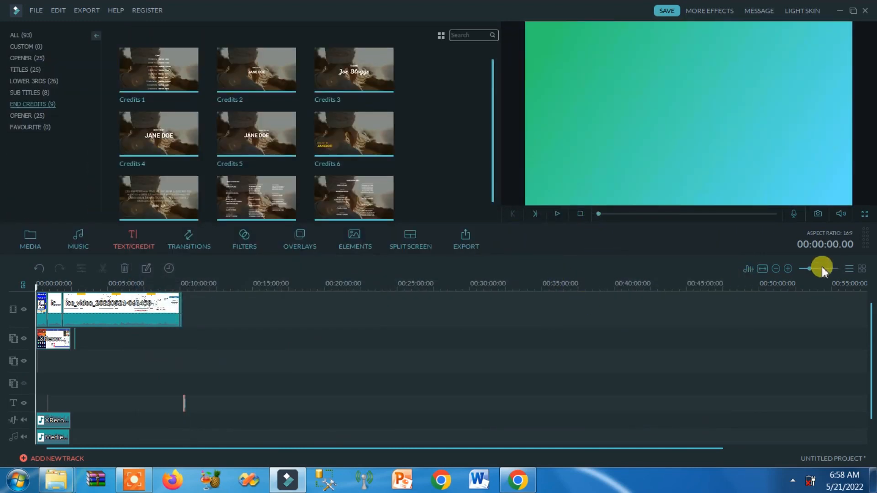
{"action": "left_click", "coordinate": [822, 268]}
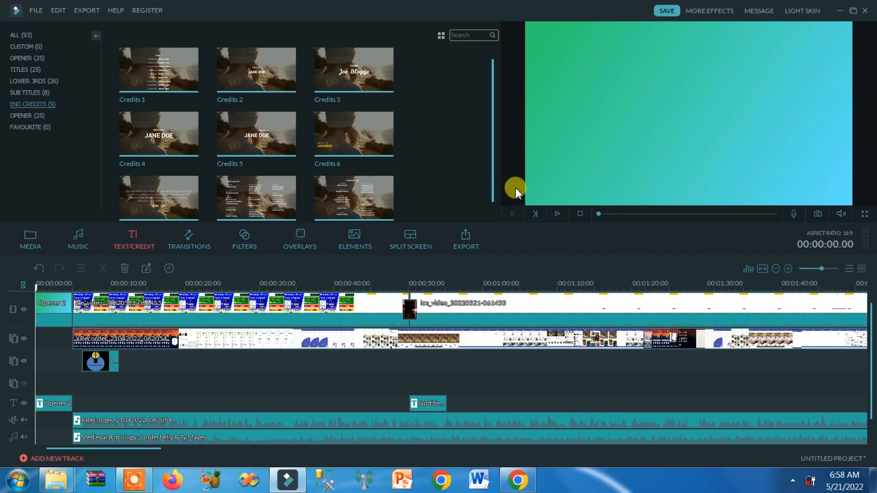
{"action": "left_click", "coordinate": [475, 304]}
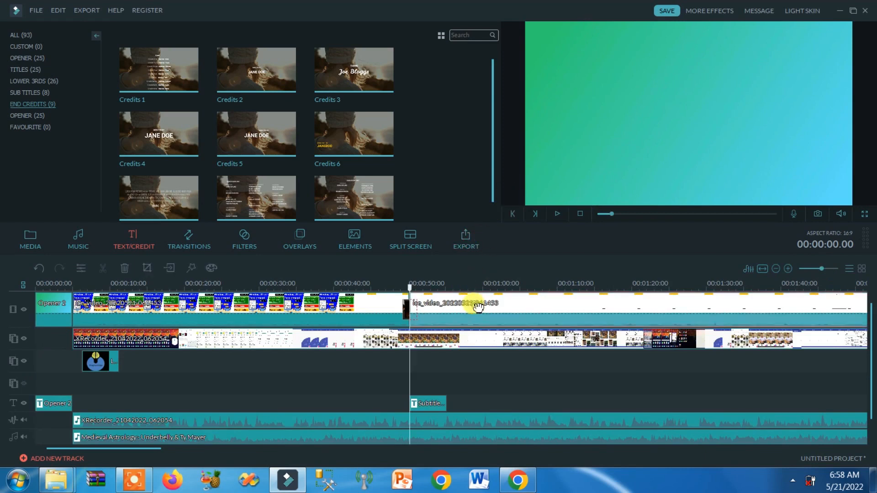
{"action": "left_click", "coordinate": [414, 239]}
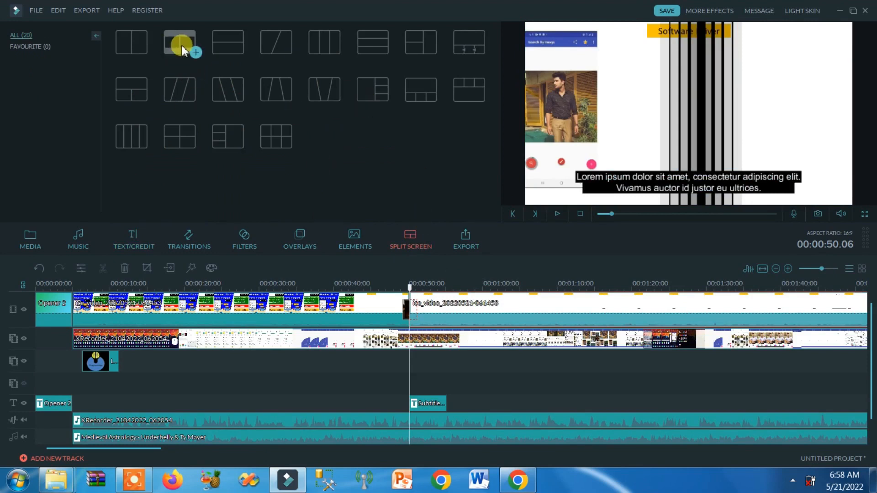
{"action": "double_click", "coordinate": [196, 54]}
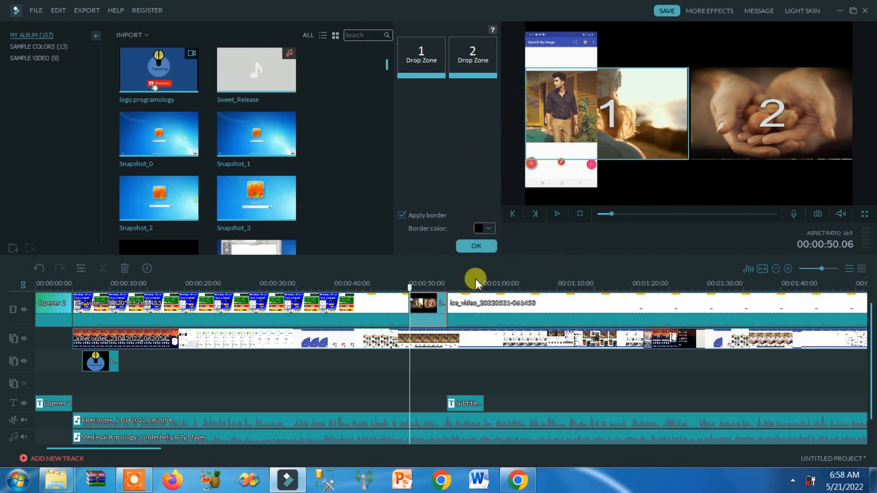
{"action": "key", "text": "ctrl+z"}
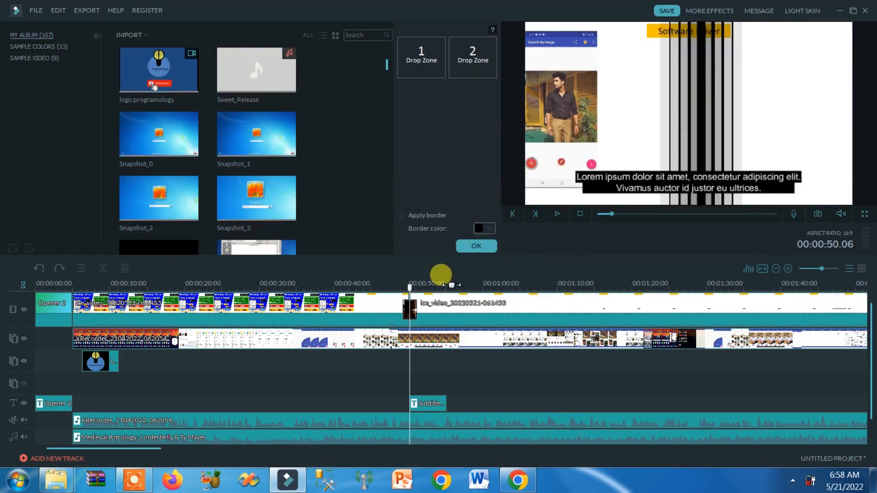
{"action": "left_click", "coordinate": [478, 248]}
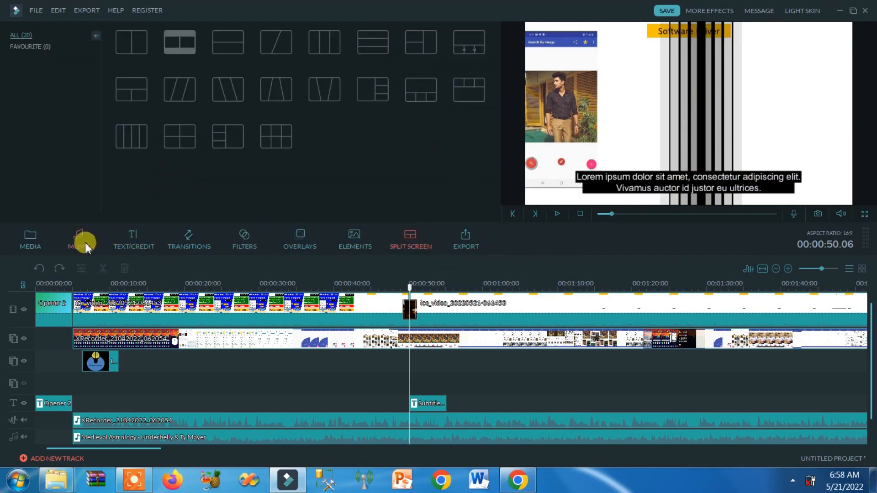
{"action": "left_click", "coordinate": [25, 242]}
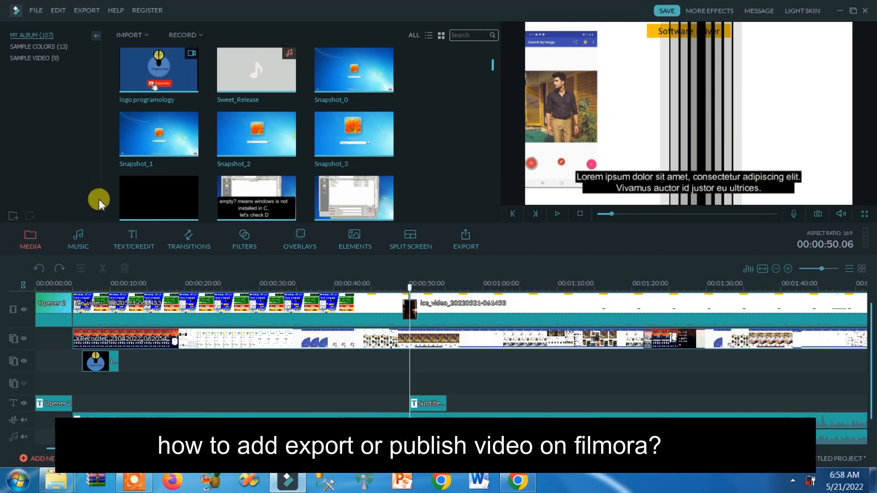
Review the export destinations for devices, YouTube, Facebook and Vimeo, and return to the local file formats.
{"action": "left_click", "coordinate": [470, 240]}
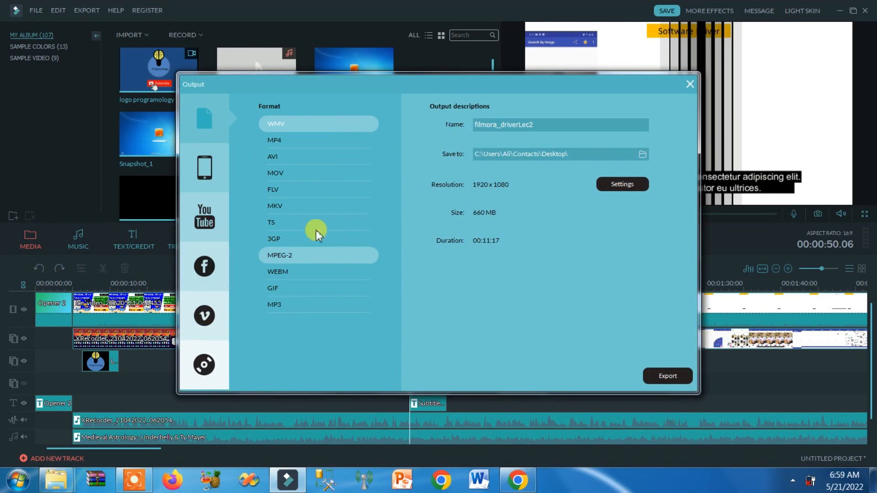
{"action": "left_click", "coordinate": [205, 174]}
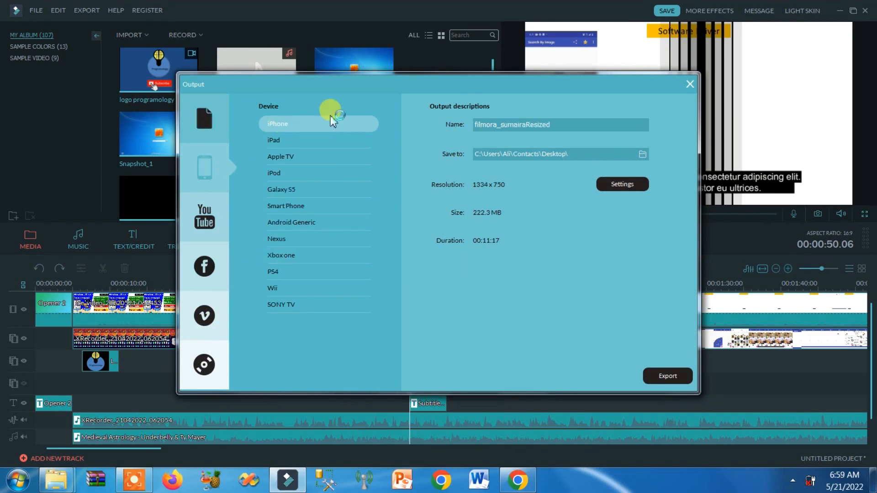
{"action": "left_click", "coordinate": [213, 218]}
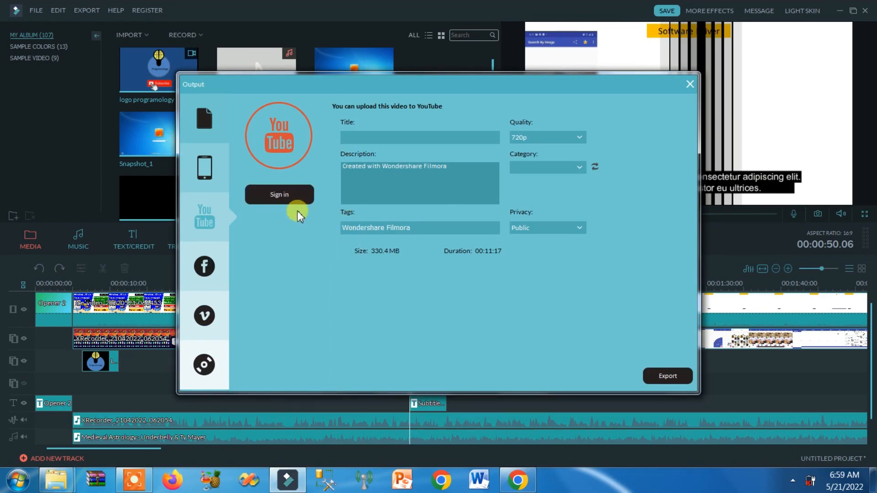
{"action": "left_click", "coordinate": [226, 261]}
{"action": "left_click", "coordinate": [222, 309]}
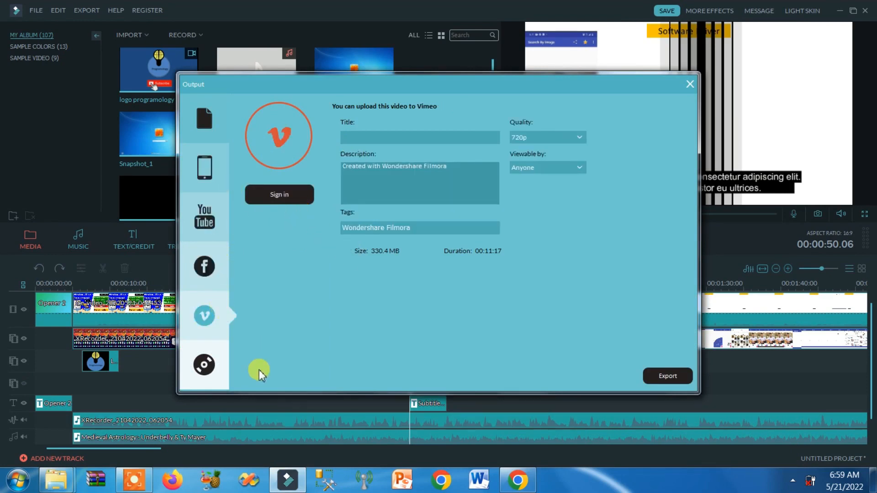
{"action": "left_click", "coordinate": [210, 125]}
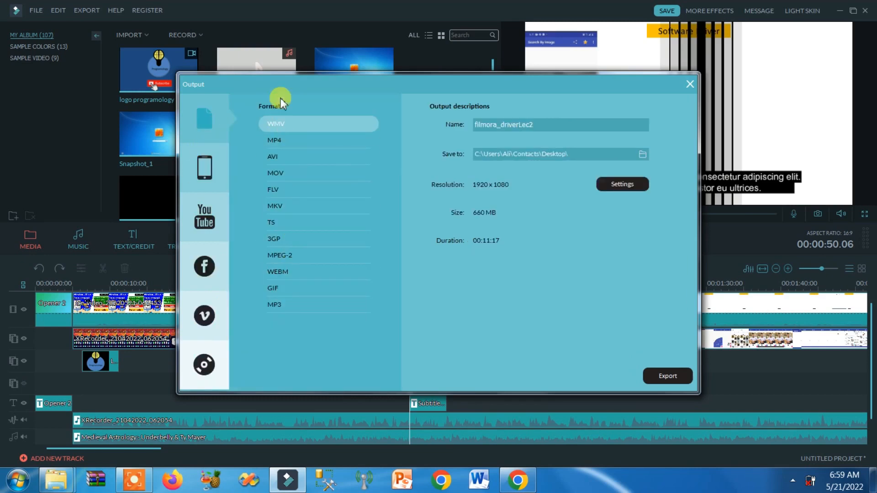
Choose MP4 as the local export format and review its quality, video and audio settings without changing them.
{"action": "left_click", "coordinate": [286, 138]}
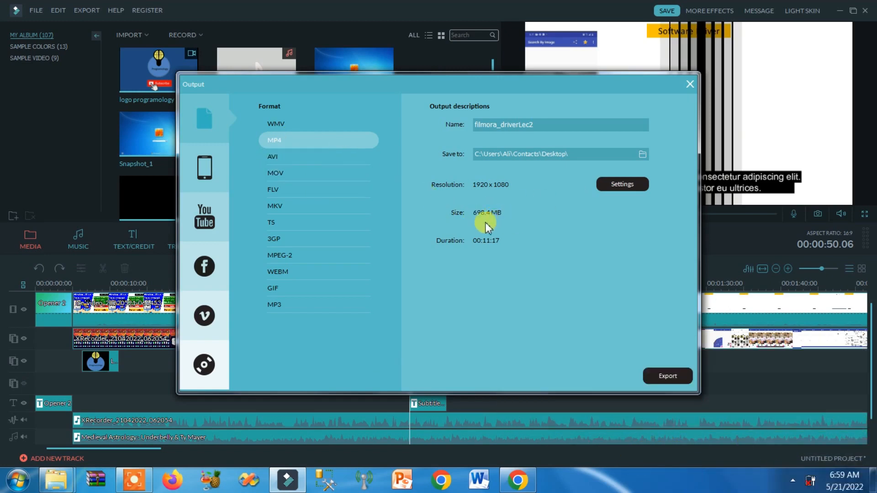
{"action": "left_click", "coordinate": [617, 187]}
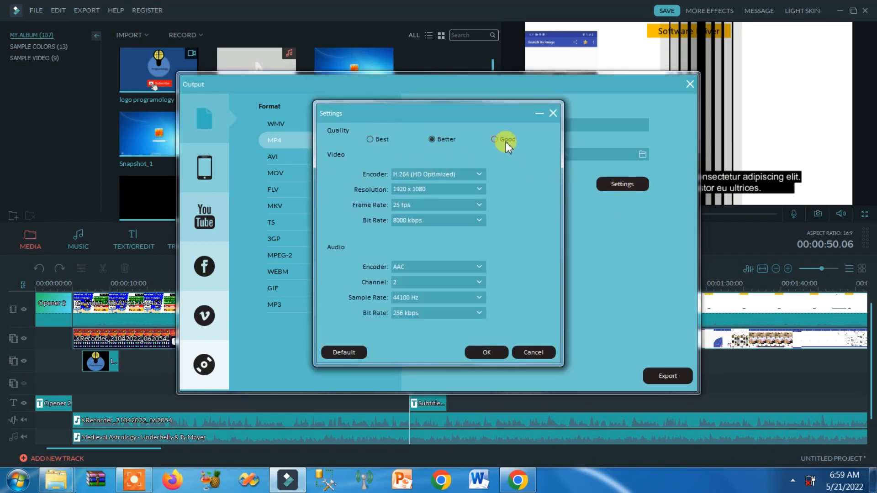
{"action": "left_click", "coordinate": [534, 352]}
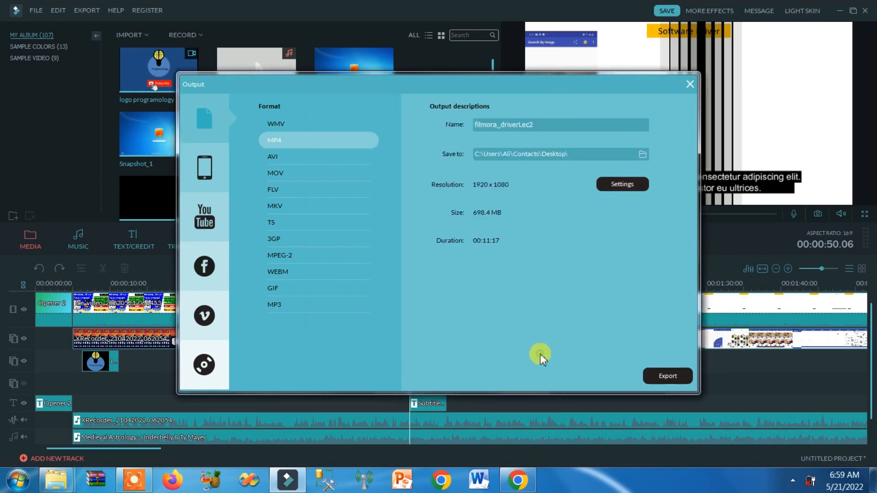
Review the device export presets for iPad and Galaxy S5, and return to the local file formats.
{"action": "left_click", "coordinate": [219, 165]}
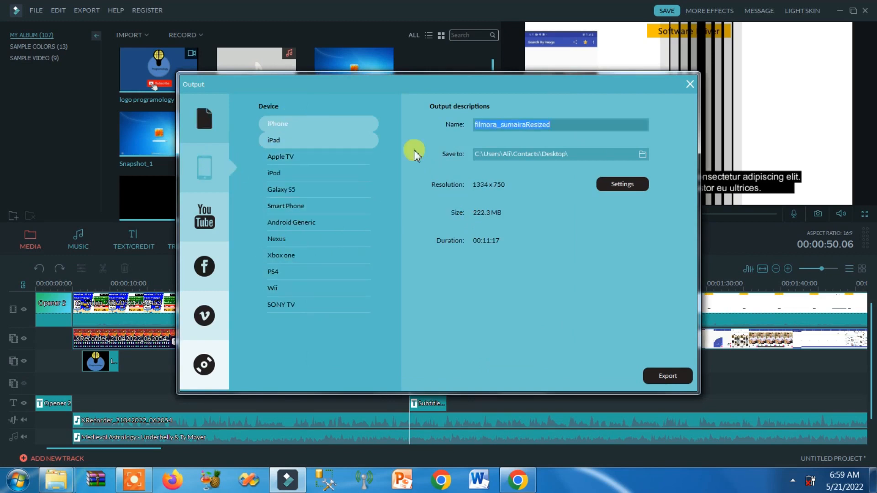
{"action": "left_click", "coordinate": [292, 139]}
{"action": "left_click", "coordinate": [346, 185]}
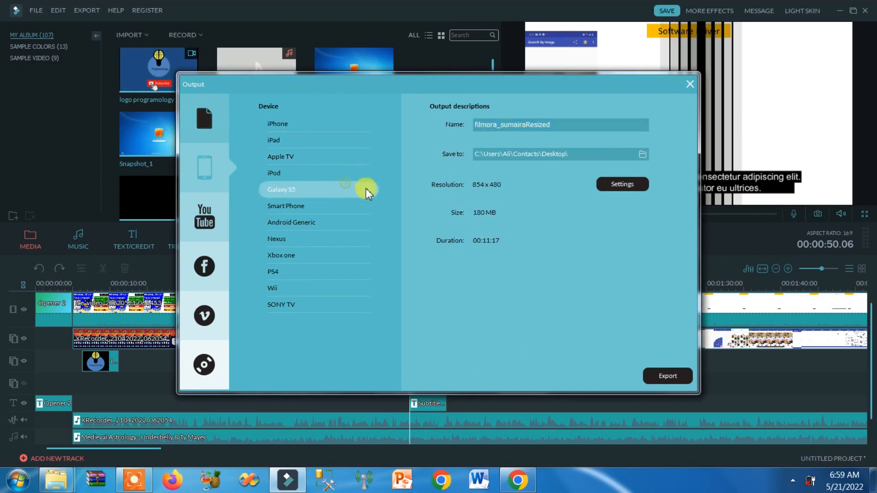
{"action": "left_click", "coordinate": [210, 121]}
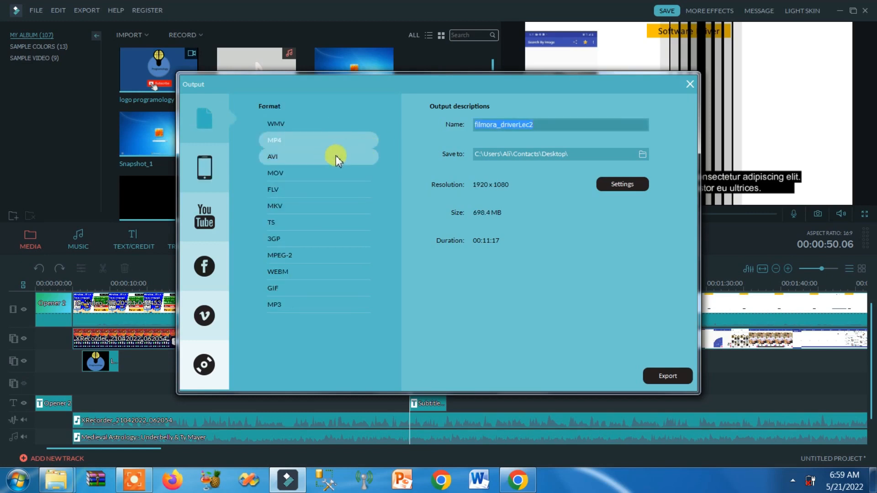
Set the MP4 export quality to Best and apply the settings.
{"action": "left_click", "coordinate": [611, 183]}
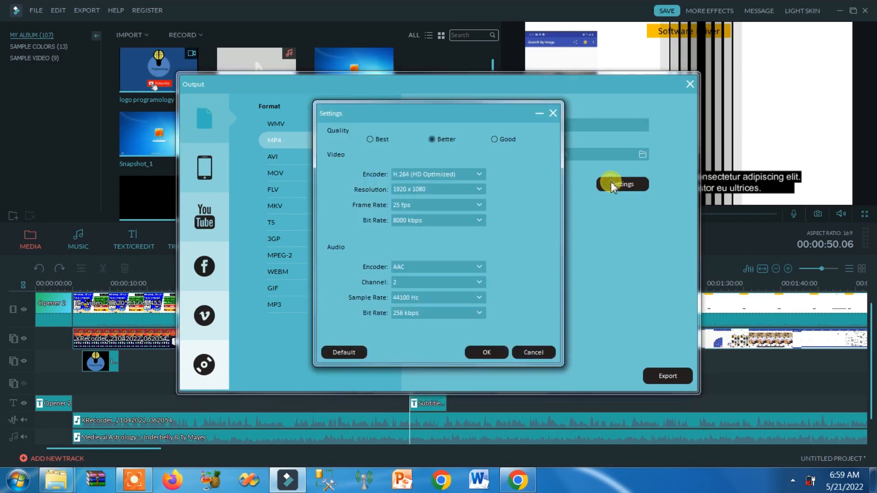
{"action": "left_click", "coordinate": [371, 140]}
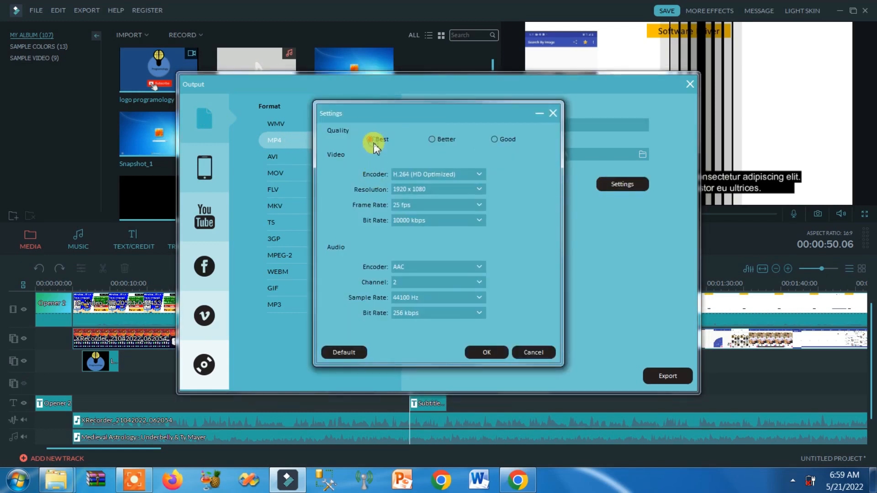
{"action": "left_click", "coordinate": [486, 352]}
Name the output file "learning" and set its save location to the Windows user's home folder.
{"action": "double_click", "coordinate": [518, 122]}
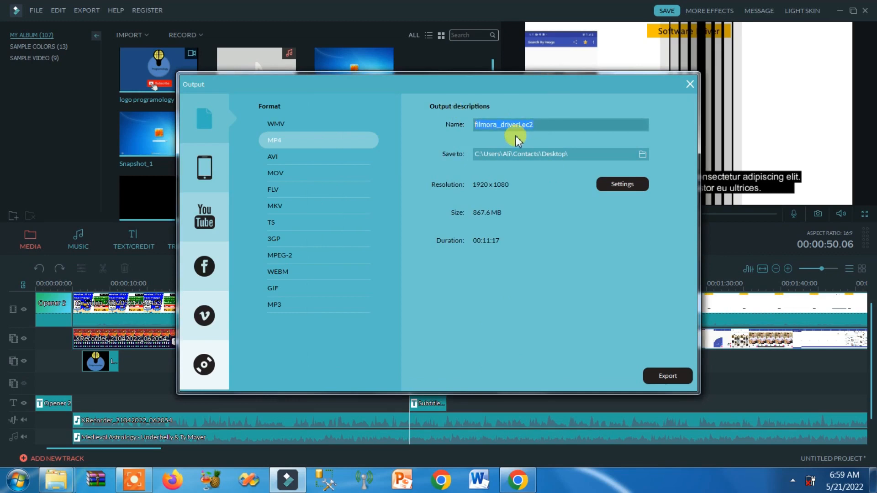
{"action": "type", "text": "learning"}
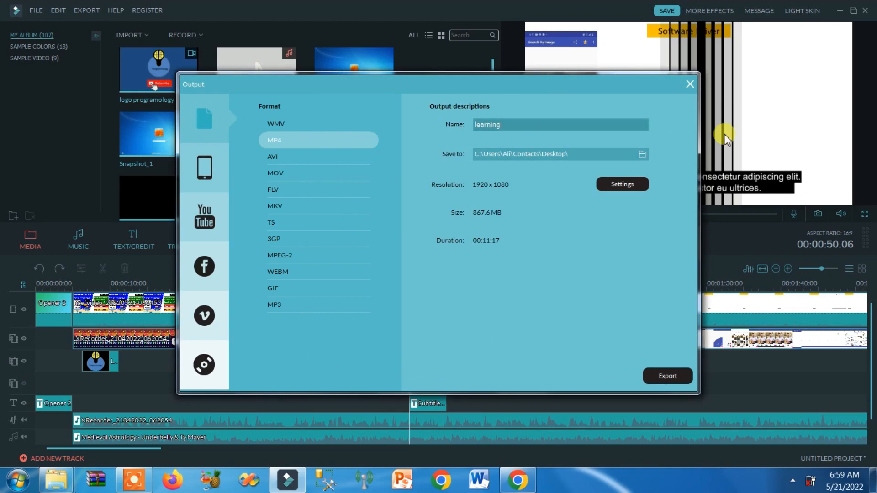
{"action": "left_click", "coordinate": [642, 153]}
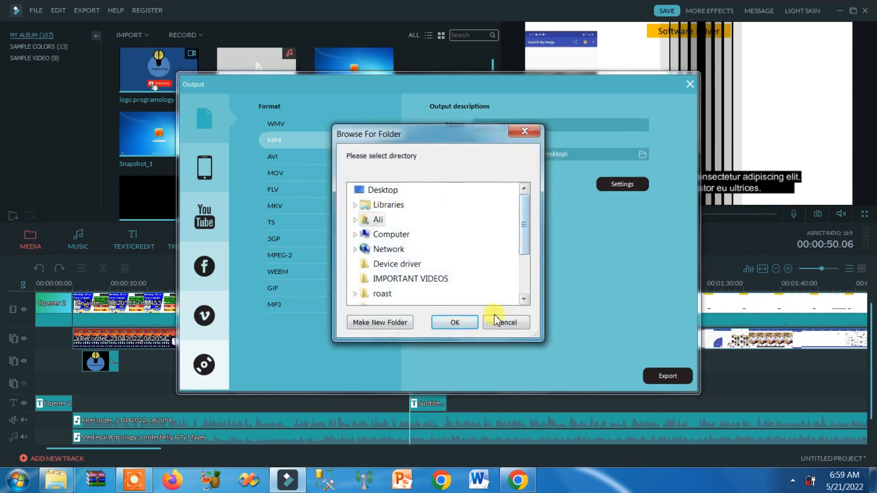
{"action": "left_click", "coordinate": [458, 322]}
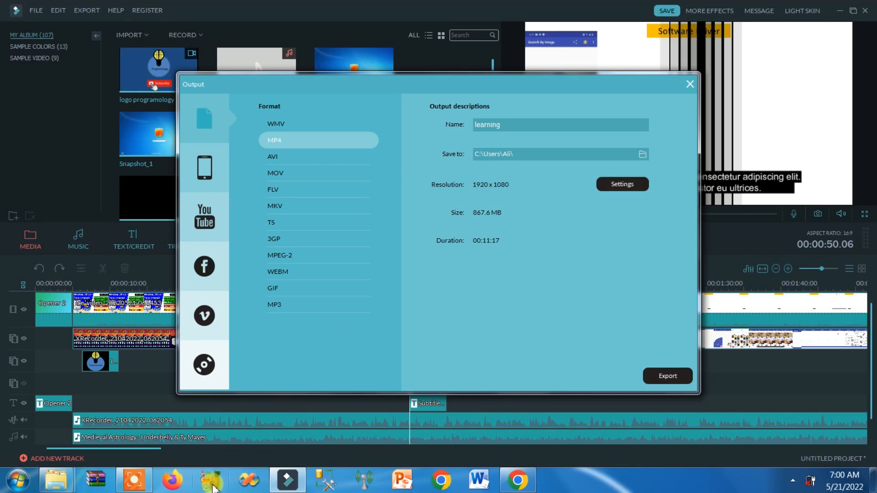
Search the computer's installed programs for "hand" to find Handbrake, and return to the export settings.
{"action": "left_click", "coordinate": [10, 489]}
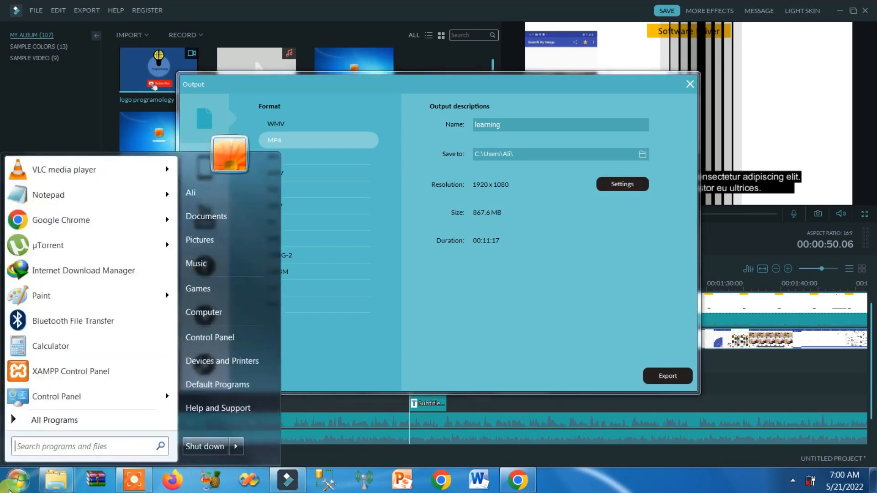
{"action": "type", "text": "hand"}
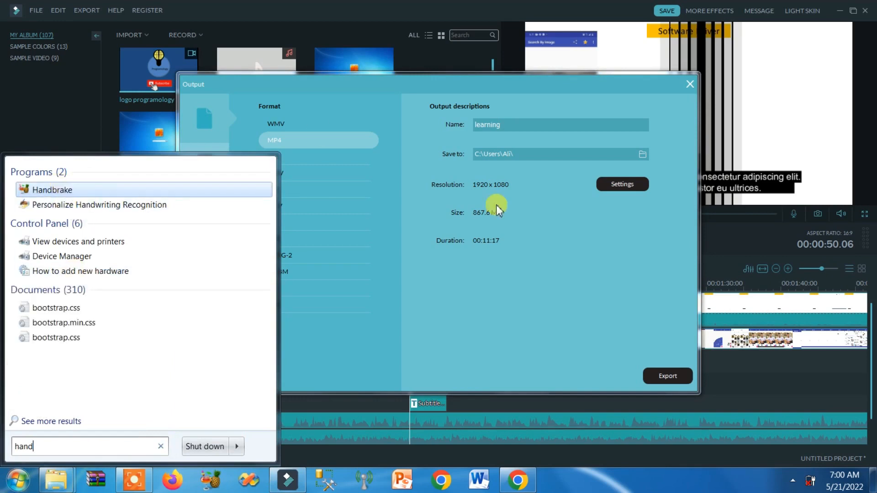
{"action": "left_click", "coordinate": [557, 217]}
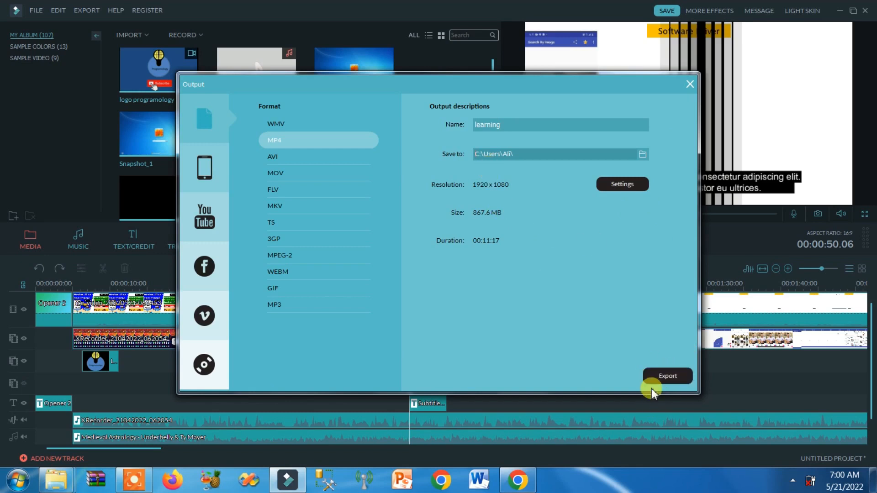
Start exporting the video as an MP4 file with the chosen output settings.
{"action": "left_click", "coordinate": [664, 374]}
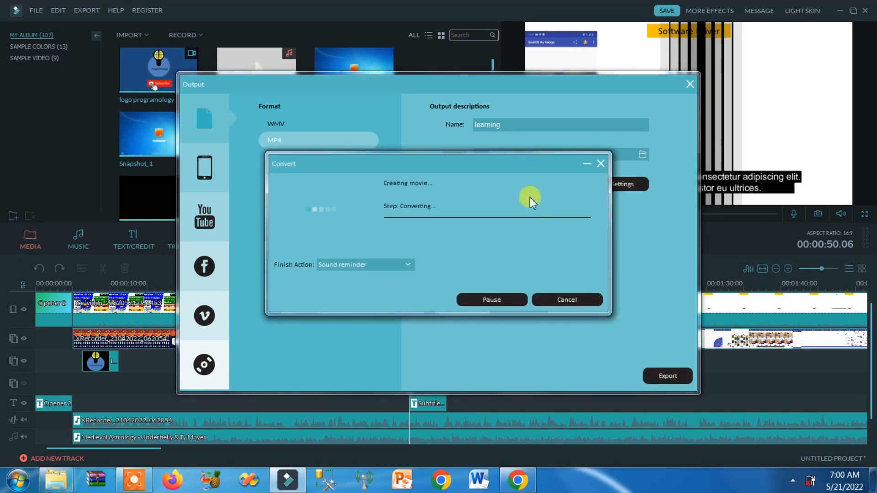